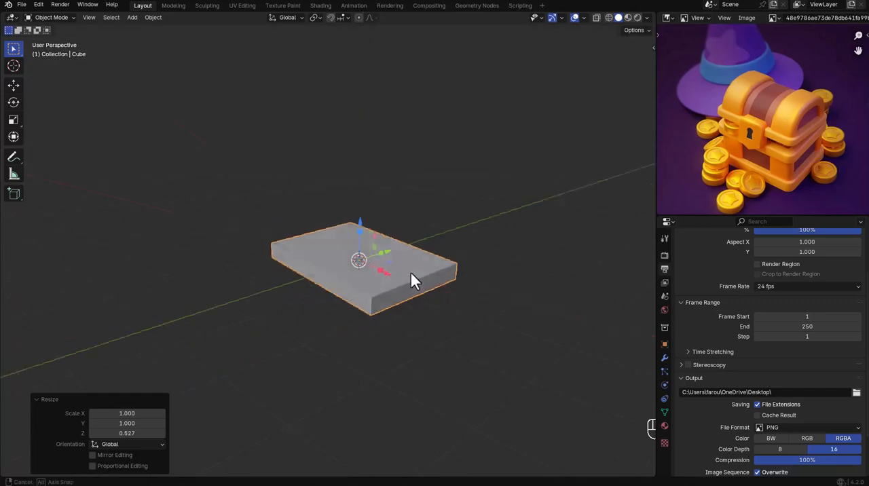
Apply the slab's scale and add a Bevel modifier with 2 segments and an amount of 0.022 m.
key("ctrl+a")
key("s")
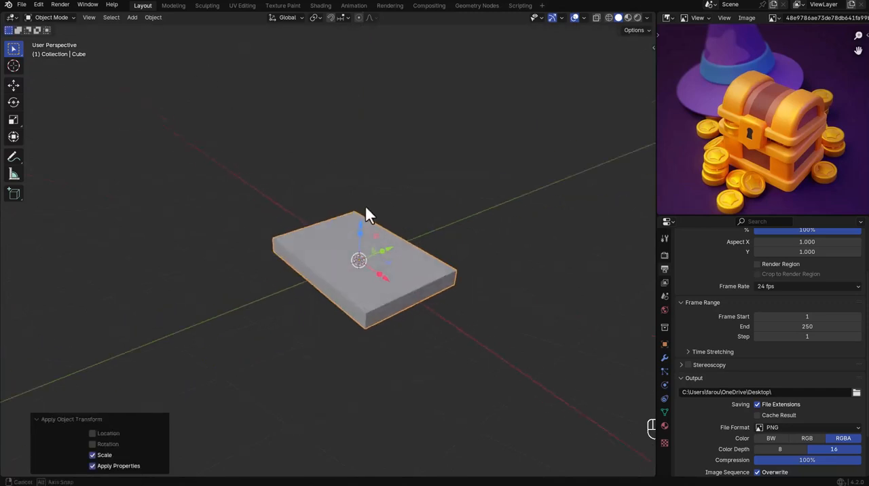
scroll(363, 281, "up", 3)
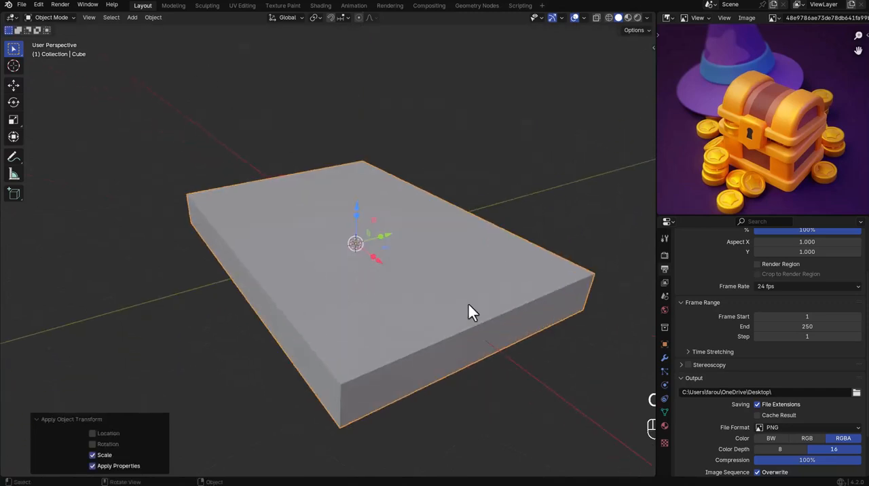
left_click(665, 358)
left_click(722, 253)
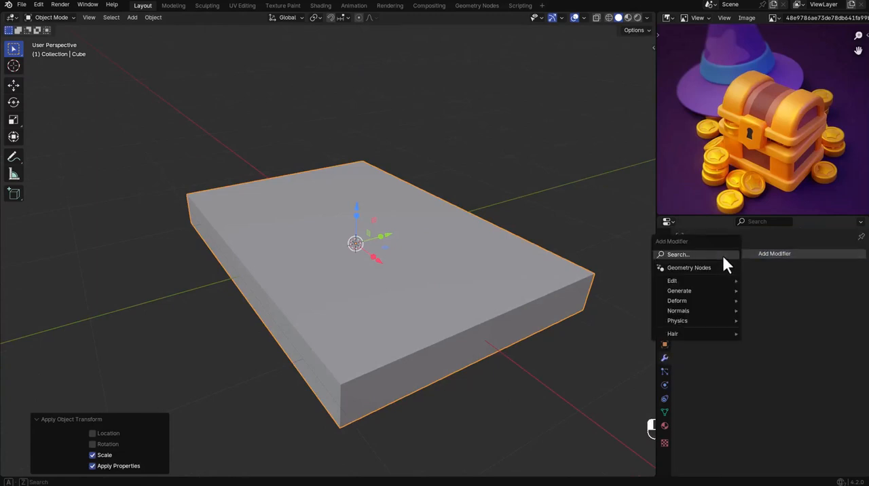
mouse_move(692, 291)
left_click(752, 301)
left_click(847, 320)
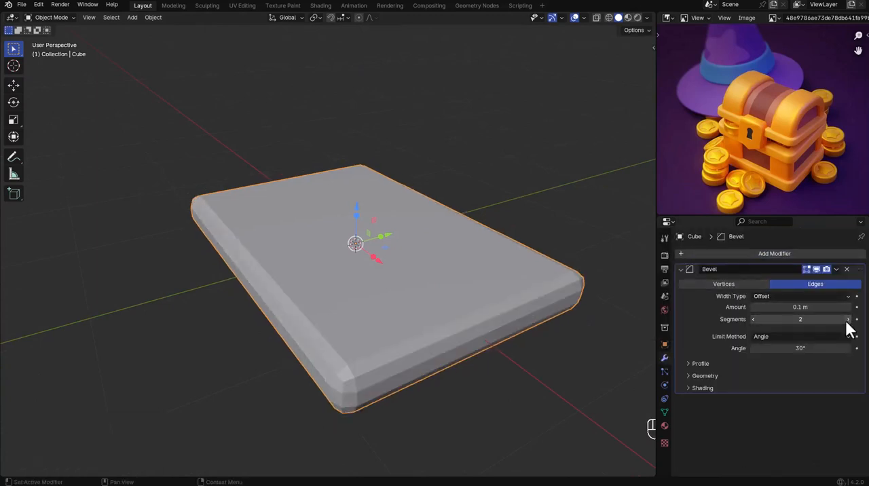
left_click_drag(815, 308, 767, 307)
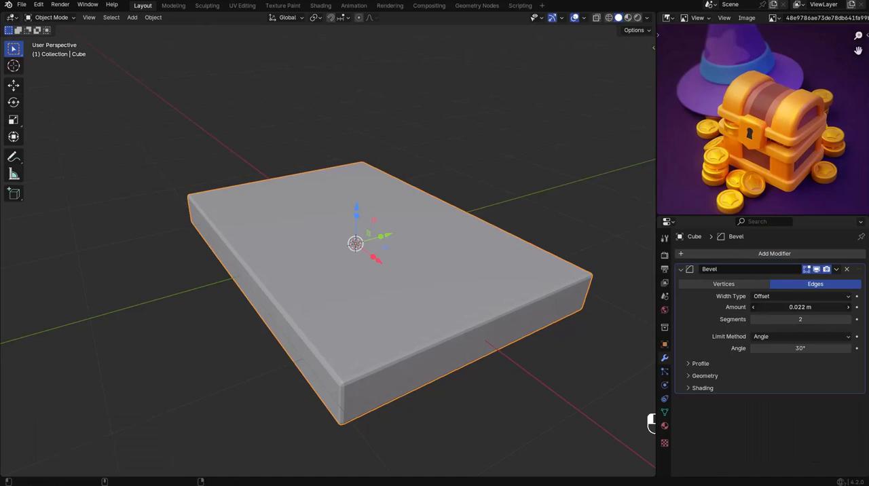
Shade the slab smooth and inset its top face by about 0.12 m.
right_click(544, 209)
left_click(545, 210)
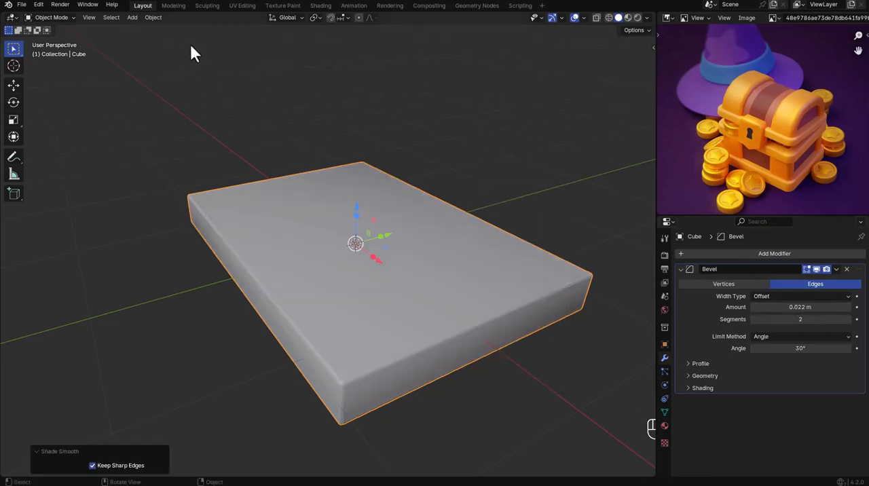
key("Tab")
left_click(462, 248)
key("i")
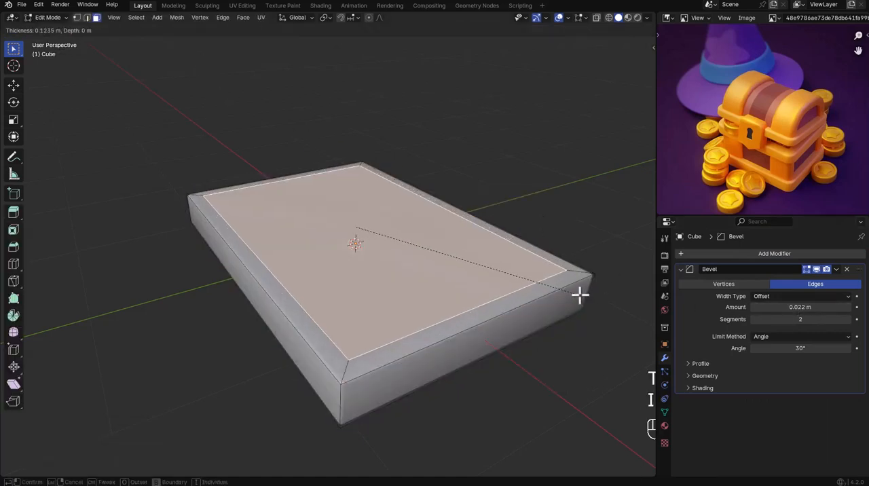
left_click(580, 293)
Extrude the inset face up about 0.85 m, then extrude it in place and scale it outward past the walls.
key("e")
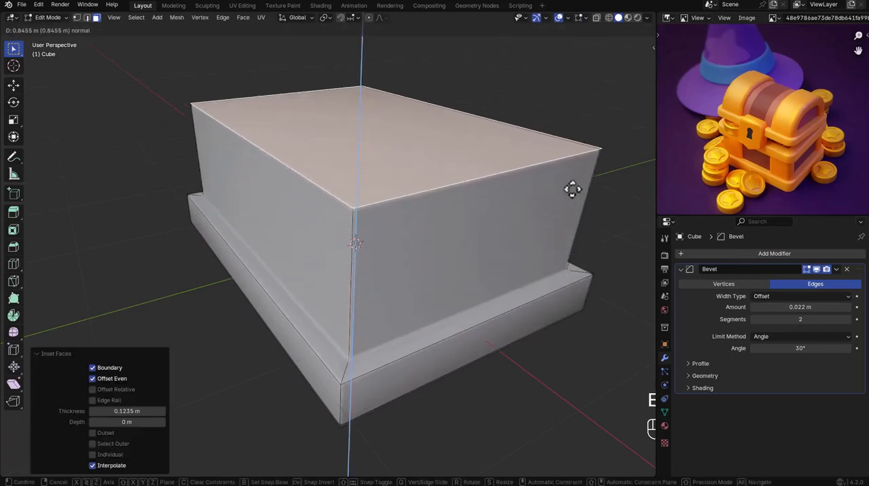
left_click(572, 189)
key("e")
right_click(474, 205)
key("s")
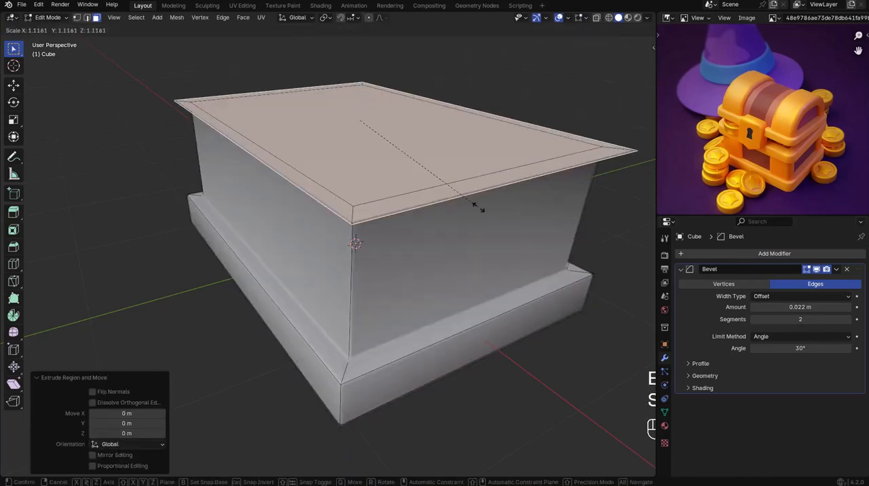
left_click(478, 207)
Extrude the widened top face up about 0.25 m to form the chest's upper rim.
key("e")
left_click(478, 173)
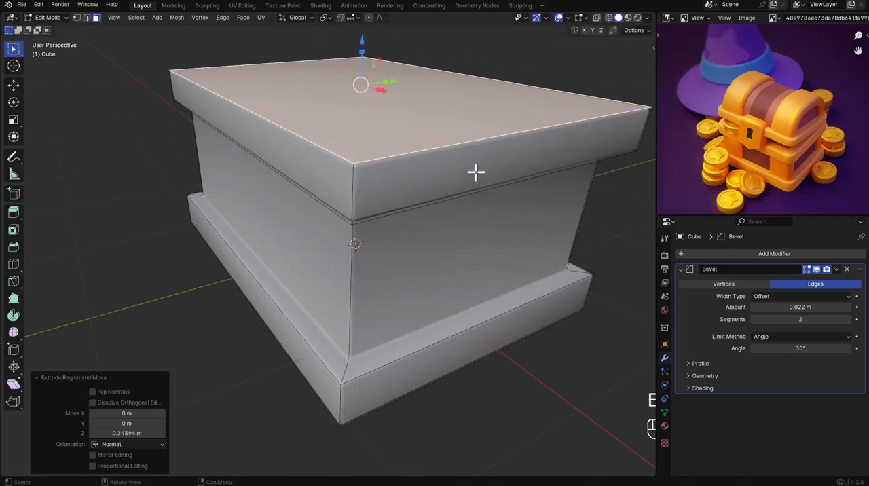
middle_click_drag(475, 173, 455, 256)
key("Tab")
scroll(437, 195, "down", 3)
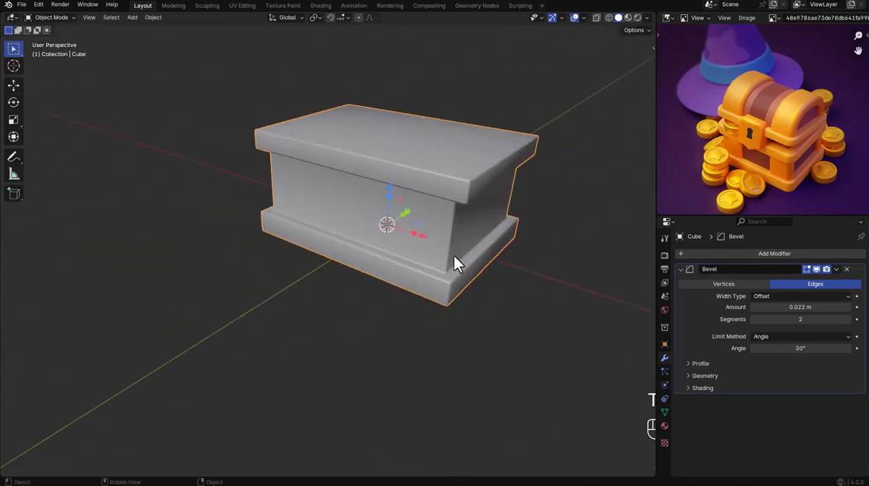
Add a Weighted Normal modifier to the chest body.
left_click(736, 256)
left_click(713, 226)
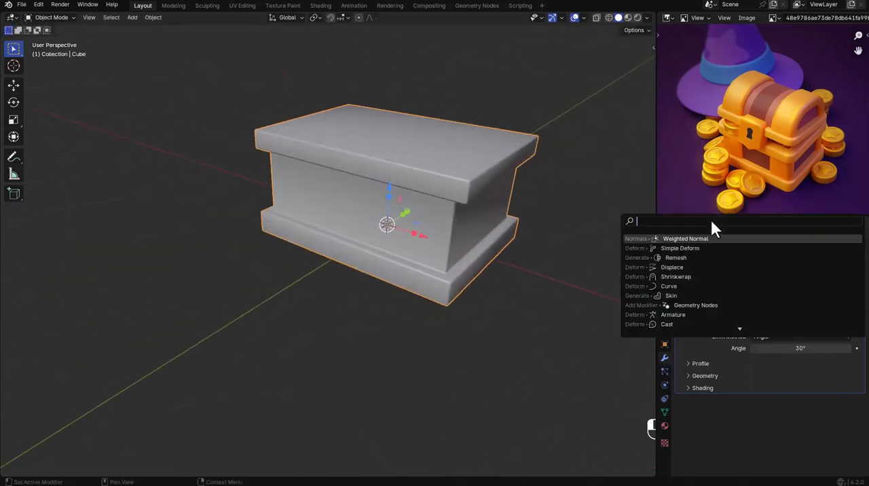
left_click(682, 241)
left_click(478, 243)
mouse_move(479, 242)
middle_mouse_down()
mouse_move(458, 213)
mouse_move(449, 239)
mouse_move(471, 237)
middle_mouse_up()
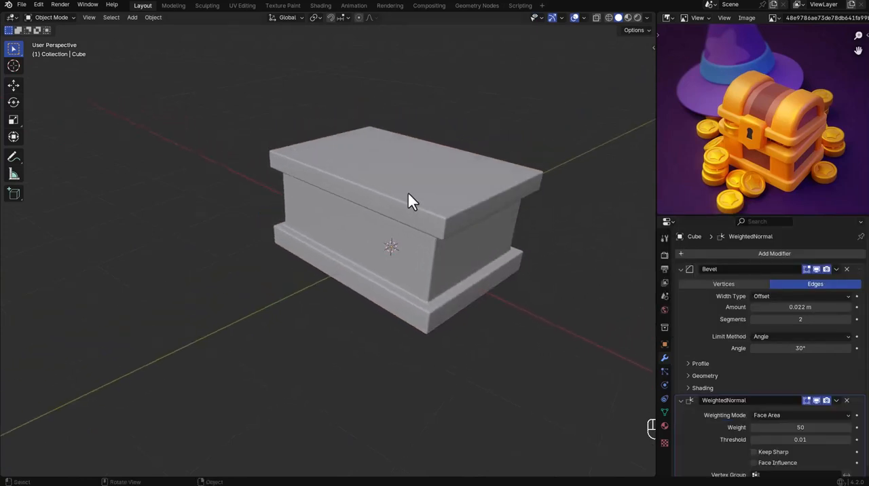
Snap the 3D cursor to the vertical corner edge of the chest's middle section.
middle_click_drag(409, 200, 389, 224)
scroll(421, 273, "up", 3)
key("Tab")
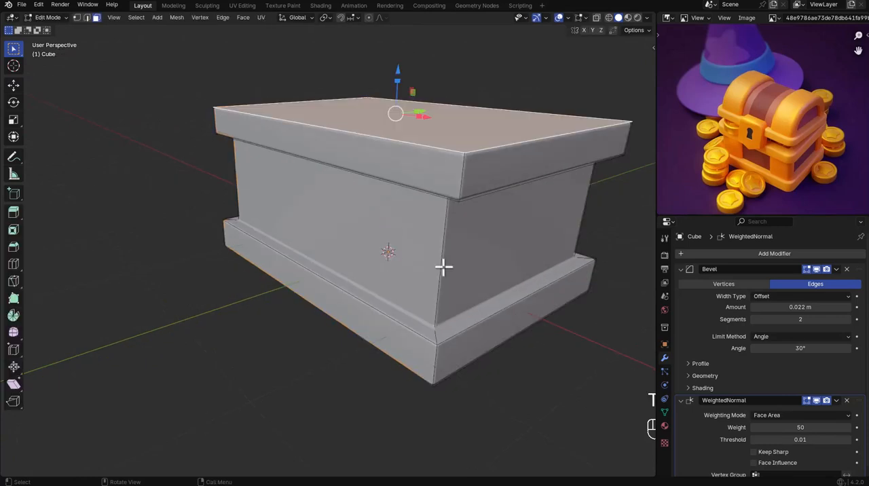
left_click(442, 267)
key("2")
left_click(443, 263)
key("Tab")
Add a cube at the chest's corner, scale it to 0.097 and stretch it by about 4.98 along Z into a post.
key("shift+a")
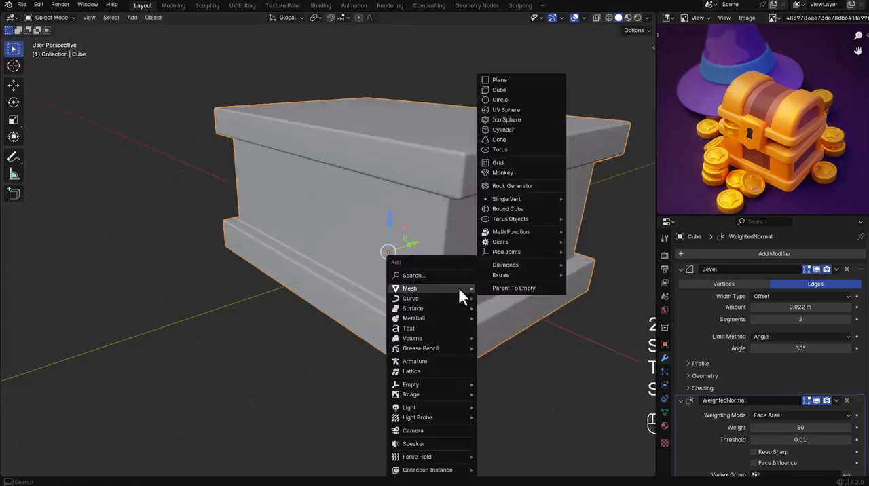
left_click(498, 96)
key("s")
left_click(455, 273)
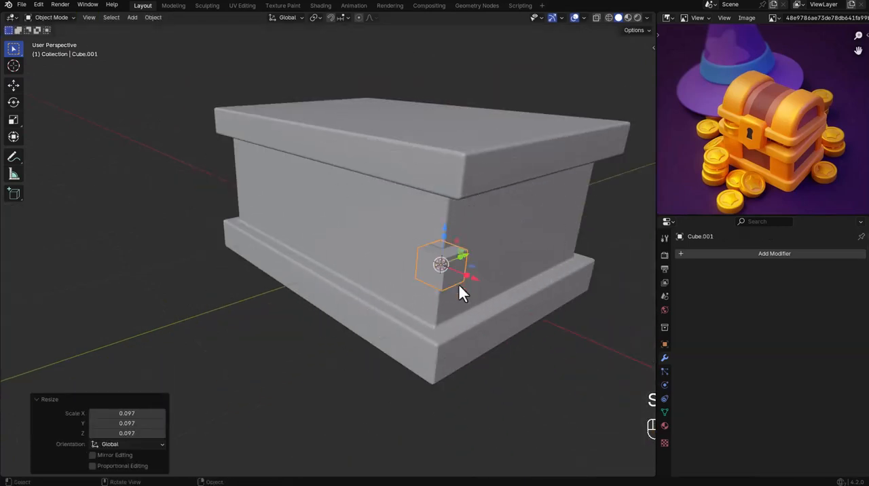
middle_click_drag(457, 282, 445, 260)
left_click_drag(444, 234, 461, 118)
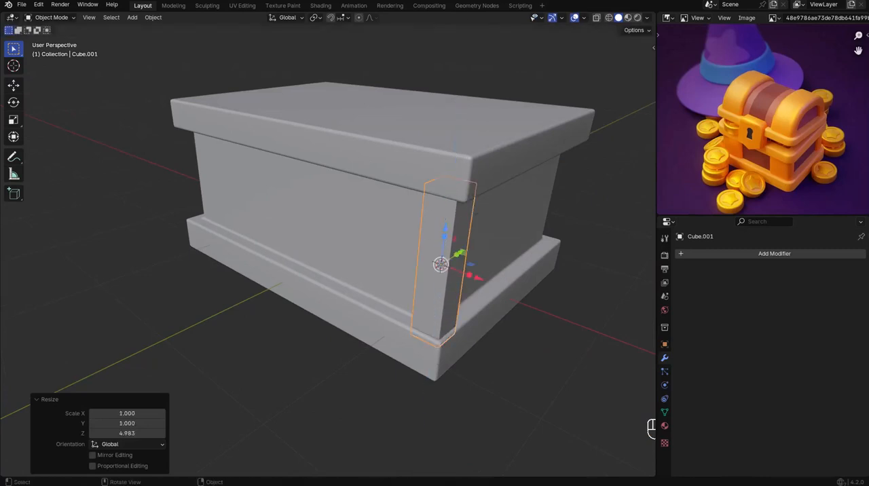
Apply the corner post's scale and mirror it on X and Y with the chest body as mirror object.
mouse_move(499, 298)
middle_mouse_down()
mouse_move(454, 321)
mouse_move(473, 284)
mouse_move(496, 295)
middle_mouse_up()
key("ctrl+a")
left_click(498, 297)
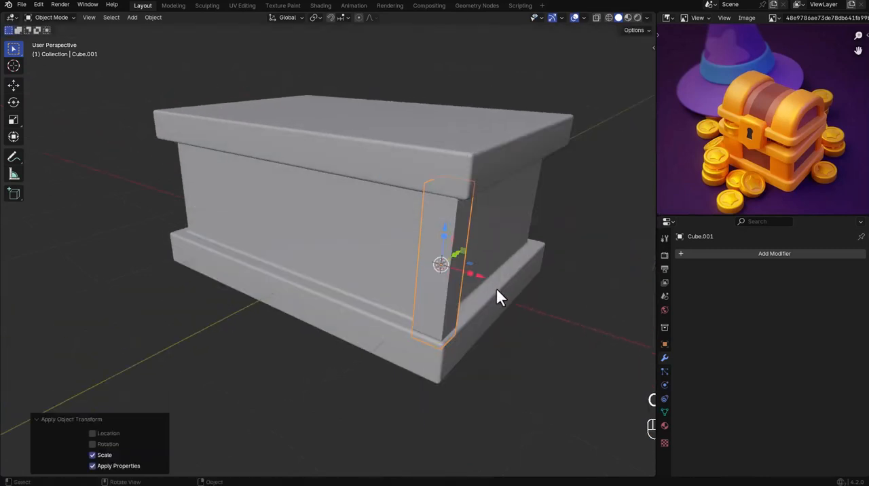
left_click(731, 252)
mouse_move(707, 291)
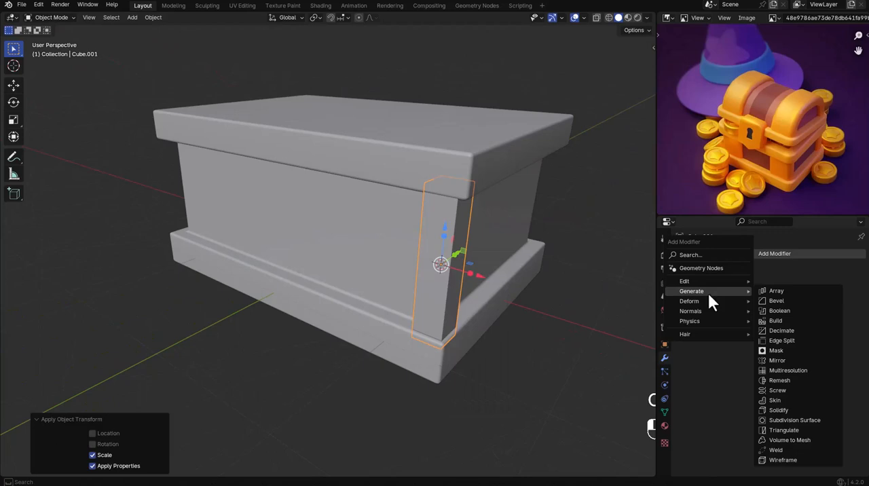
left_click(787, 360)
left_click(431, 226)
left_click(801, 283)
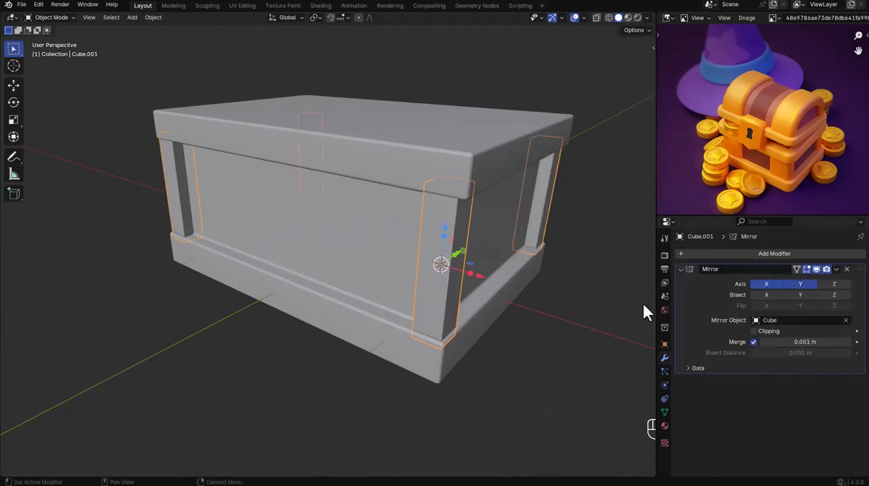
Save the scene as a Blender file in the Documents folder.
left_click(586, 305)
middle_click_drag(509, 297, 499, 282)
key("ctrl+s")
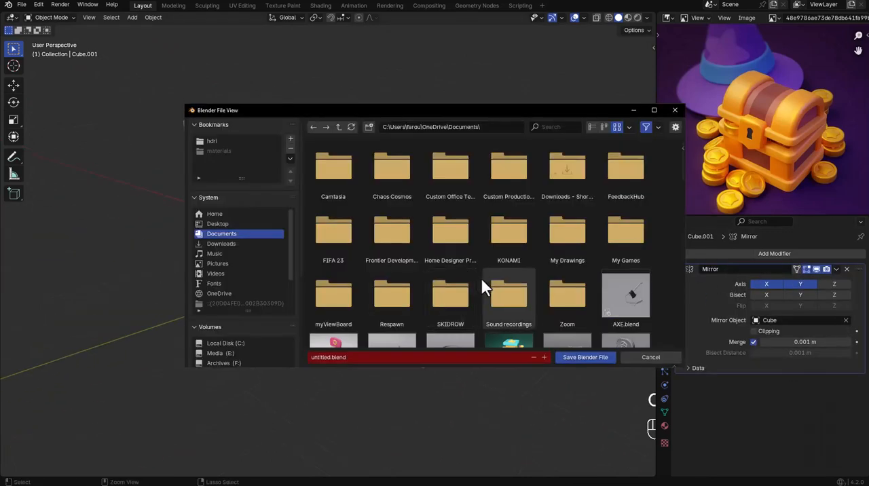
left_click(585, 357)
left_click(504, 325)
Inset the top face of the chest body by about 0.19 m.
middle_click_drag(511, 328, 362, 192)
scroll(361, 192, "down", 3)
left_click(321, 213)
scroll(325, 213, "up", 5)
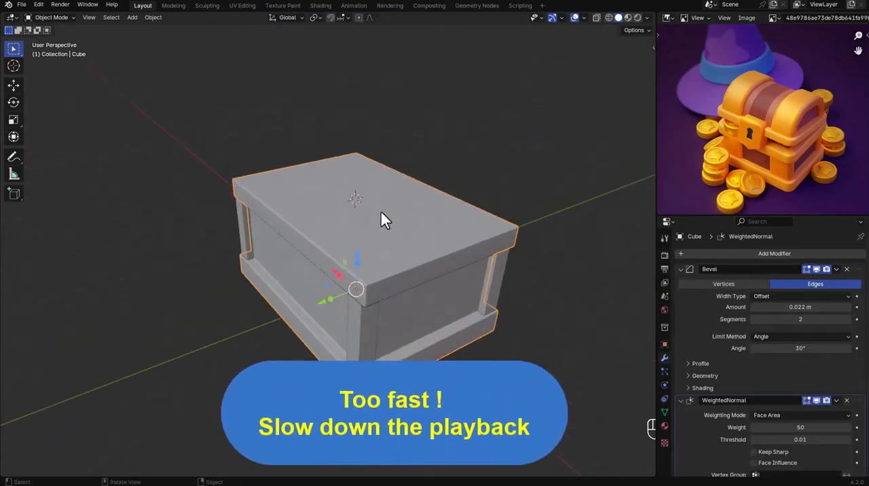
key("Tab")
left_click(397, 234)
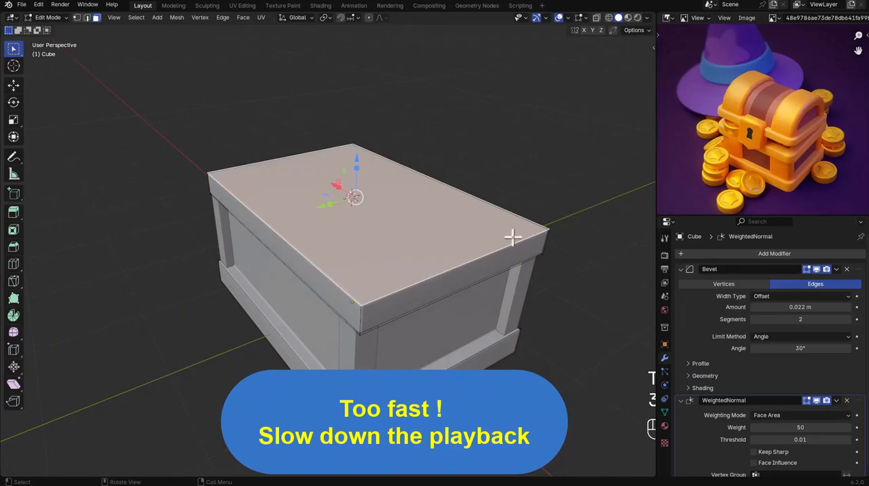
key("i")
left_click(510, 231)
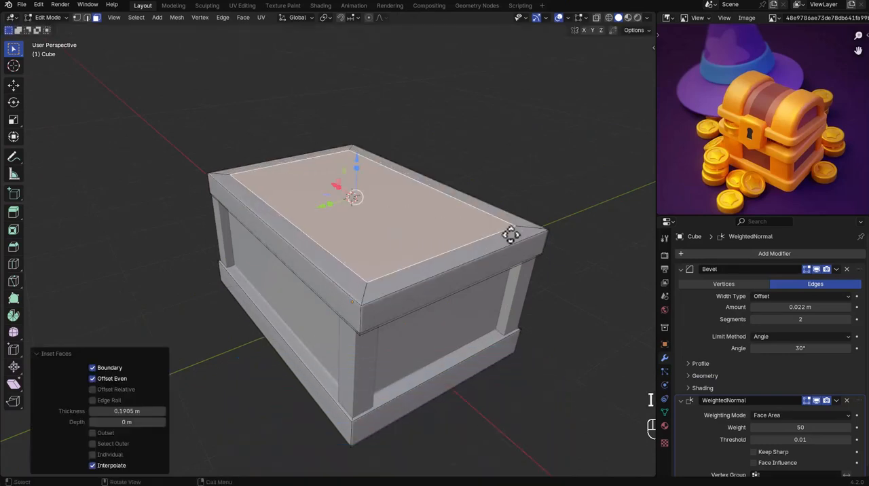
Extrude the inset top face downward and delete it to open the chest.
key("e")
left_click(500, 248)
key("x")
left_click(479, 264)
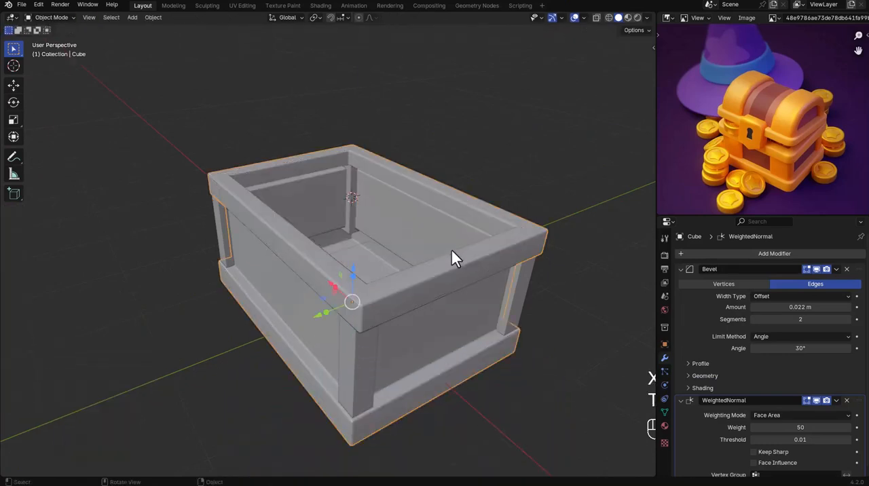
Snap the 3D cursor to the origin of the chest body.
mouse_move(452, 258)
middle_mouse_down()
mouse_move(430, 258)
mouse_move(442, 248)
middle_mouse_up()
scroll(454, 249, "down", 4)
key("Tab")
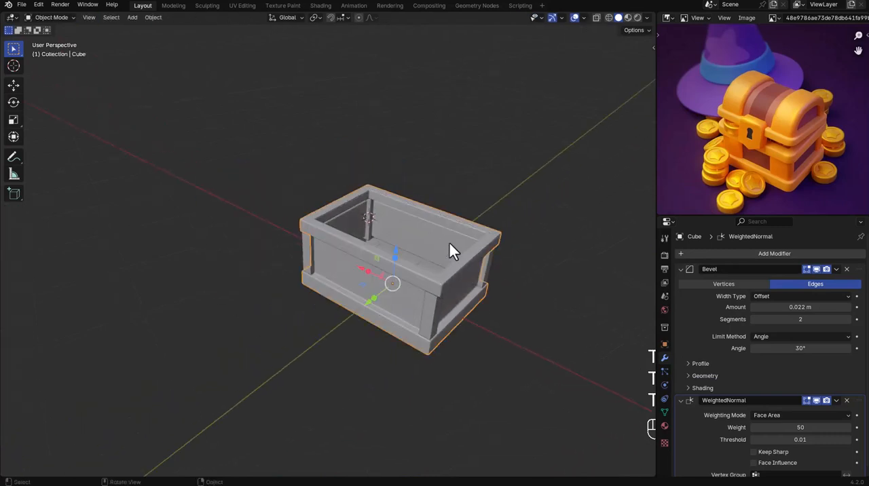
key("shift+s")
left_click(445, 284)
Add a cube at the 3D cursor, scale it to 0.869 and flatten it by 0.203 along Z.
key("shift+a")
mouse_move(442, 270)
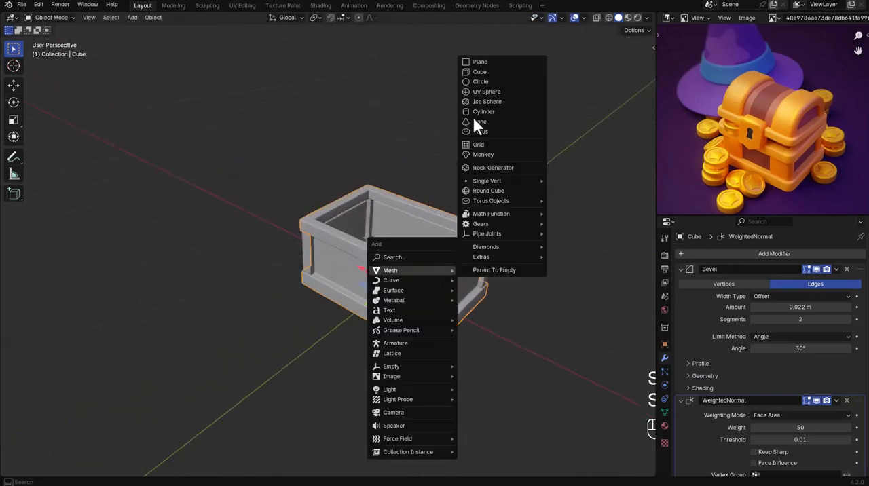
left_click(472, 72)
key("s")
left_click(505, 269)
key("s")
key("z")
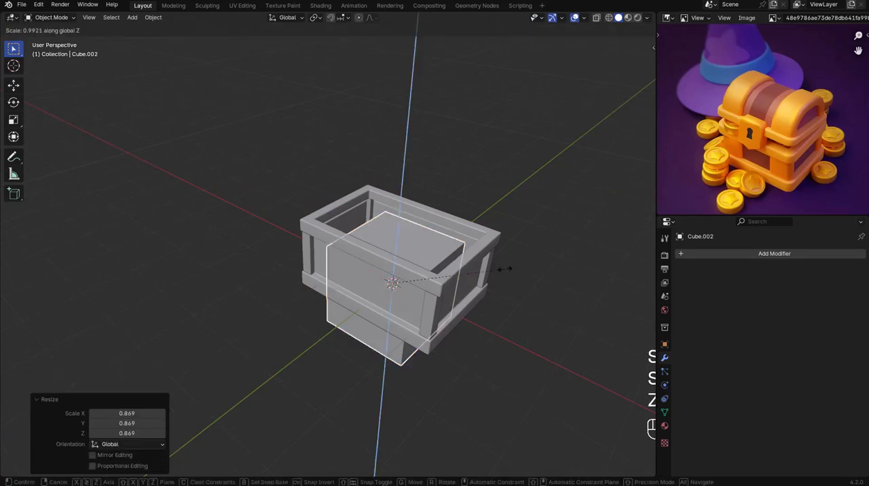
left_click(392, 283)
Raise the flattened block about 1.43 m onto the chest and stretch it by about 1.69 along X.
key("g")
key("z")
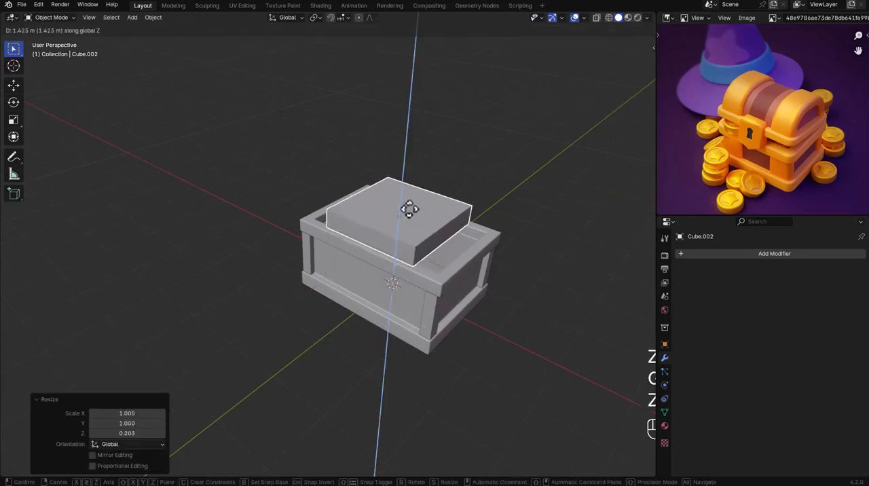
left_click(409, 210)
middle_click_drag(409, 211, 403, 218)
key("s")
key("x")
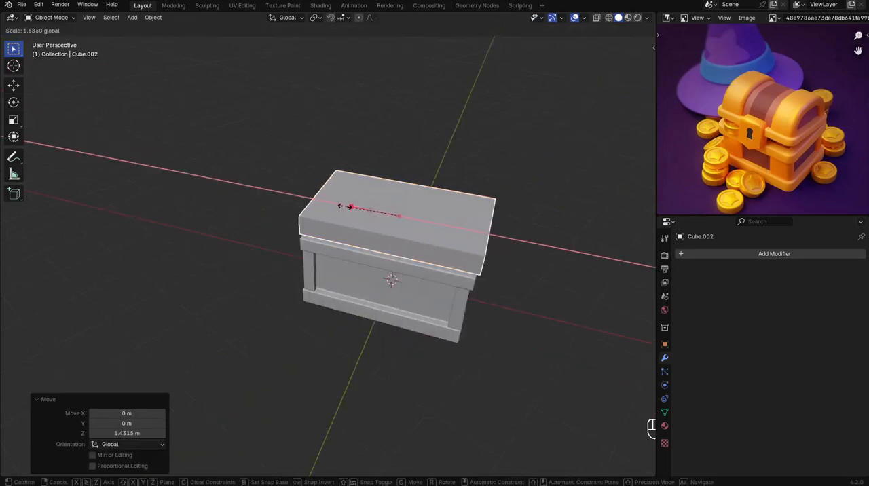
left_click_drag(345, 205, 345, 206)
Widen the lid block along Y to cover the chest's rim and apply its scale.
middle_click_drag(463, 232, 378, 225, "alt")
scroll(378, 225, "up", 4)
left_click_drag(368, 205, 357, 204)
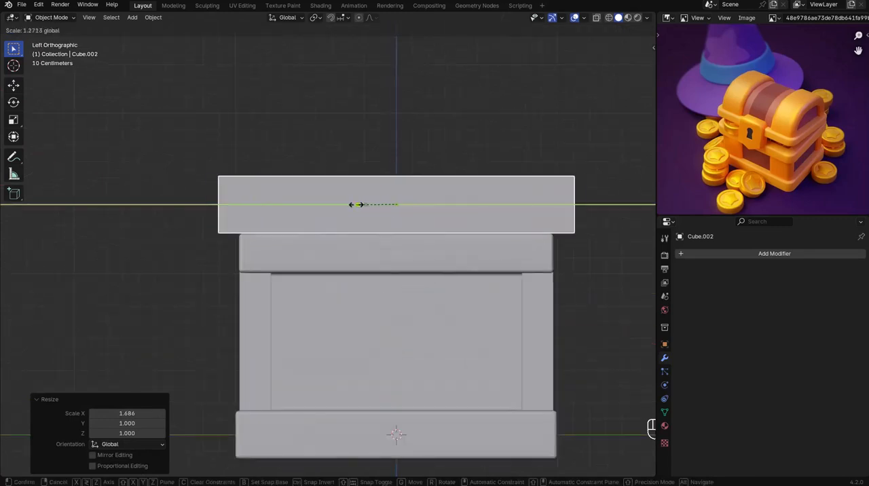
left_click(360, 205)
middle_click_drag(360, 207, 476, 303)
key("ctrl+a")
left_click(441, 251)
Copy the chest body's Bevel modifier to the lid block and shade the lid smooth.
left_click(573, 298, "shift")
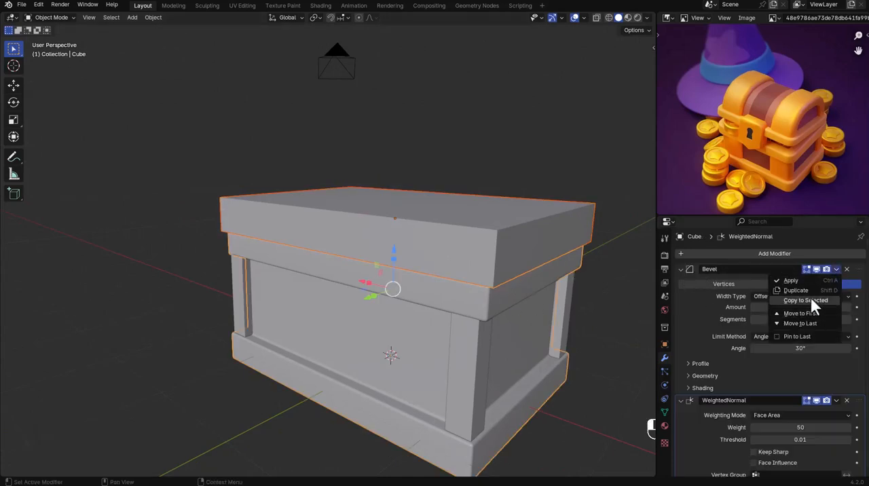
left_click(792, 299)
right_click(576, 248)
middle_click_drag(600, 285, 527, 258)
left_click(577, 252)
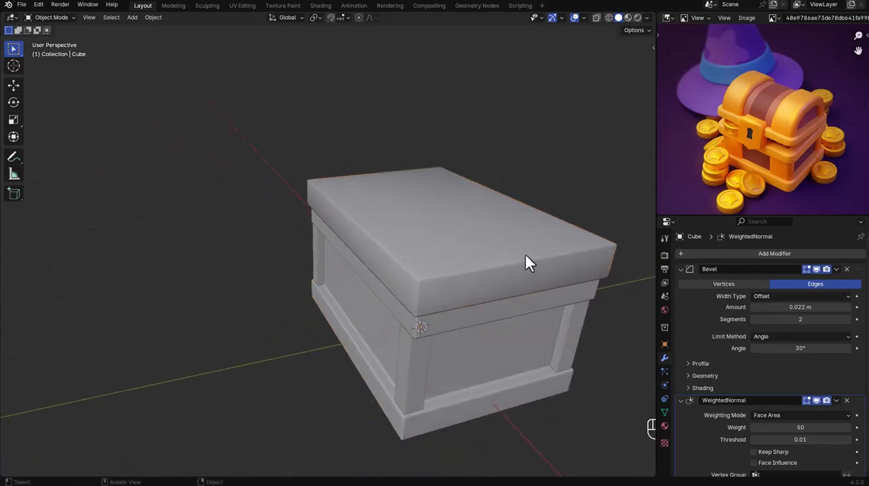
Lower the lid's top face slightly along Z to make the lid thinner.
left_click(526, 256)
key("Tab")
left_click(479, 238)
key("g")
key("z")
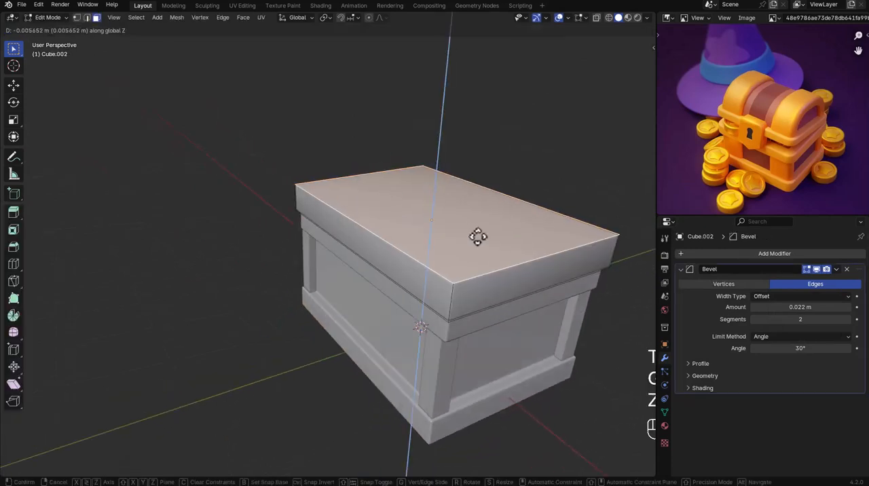
left_click(475, 245)
key("Tab")
Add a cube mesh at the center of the lid block, at 1.43 m along Z.
middle_click_drag(471, 237, 485, 254)
key("shift+a")
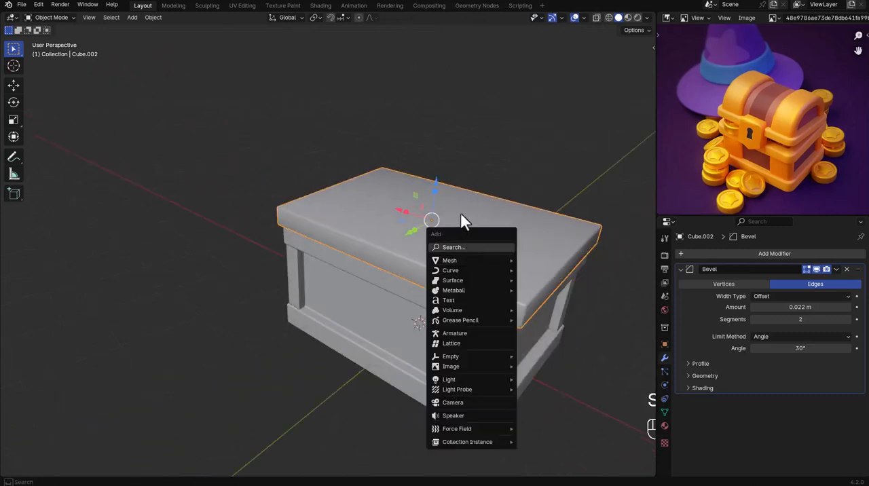
key("Escape")
key("shift+a")
mouse_move(465, 242)
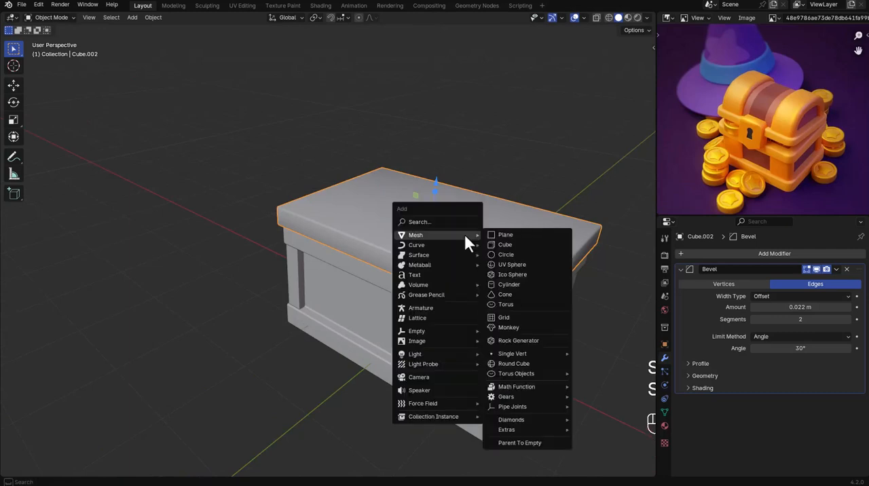
left_click(505, 247)
Stretch the new cube along X towards the chest's length and raise it about 0.17 m along Z.
key("s")
key("x")
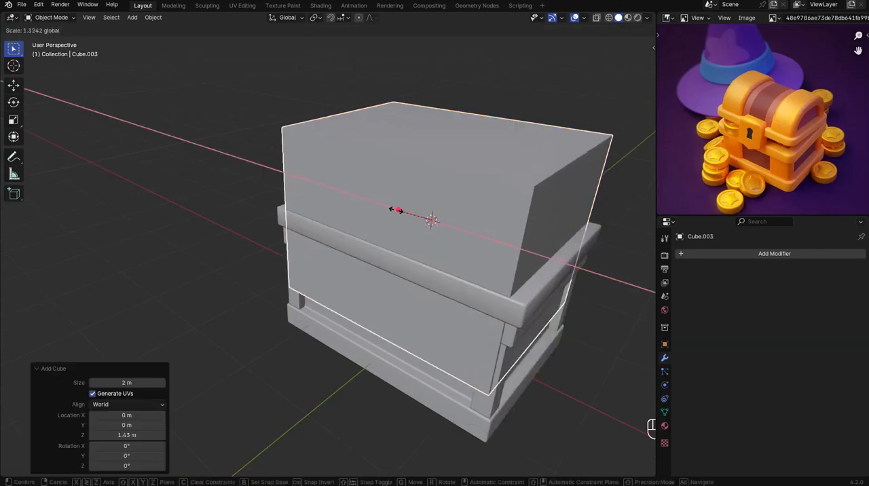
left_click(407, 219)
left_click_drag(435, 193, 438, 169)
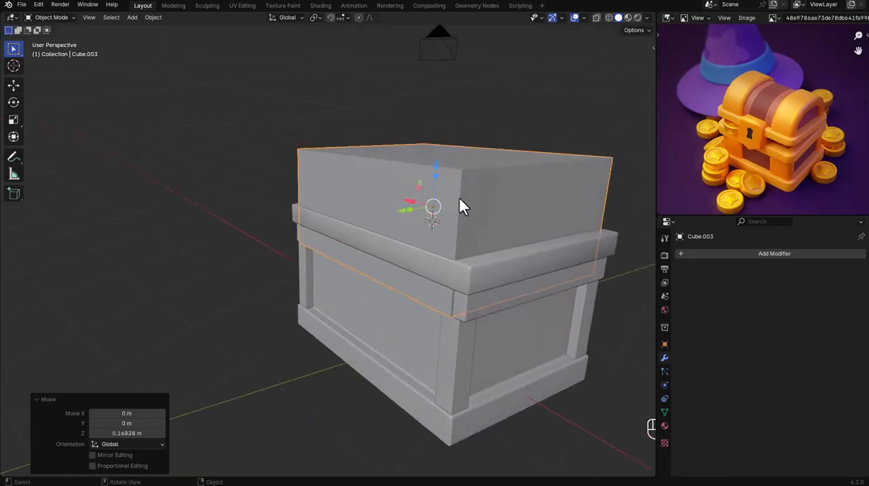
Isolate the stretched cube in local view and apply its scale.
key("KP_Divide")
key("ctrl+a")
left_click(456, 233)
middle_click_drag(455, 236, 439, 238)
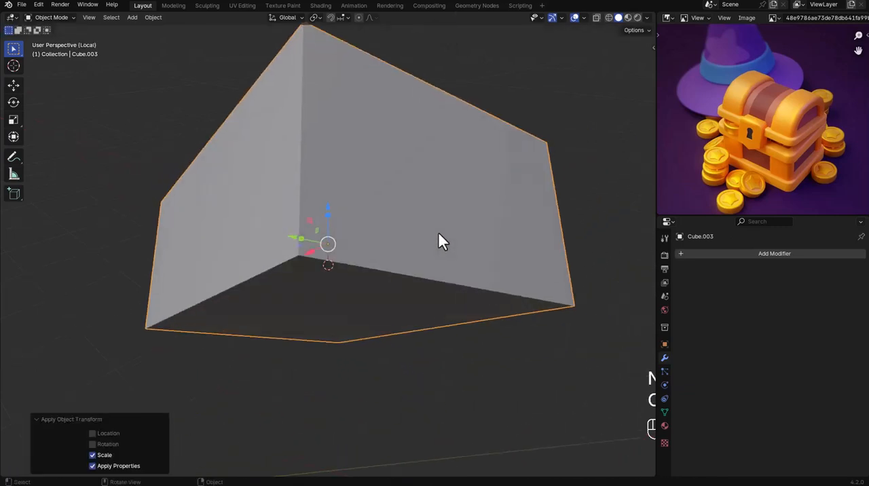
Delete the bottom face of the isolated block.
key("Tab")
left_click(410, 301)
key("x")
left_click(410, 300)
middle_click_drag(410, 300, 440, 208)
key("a")
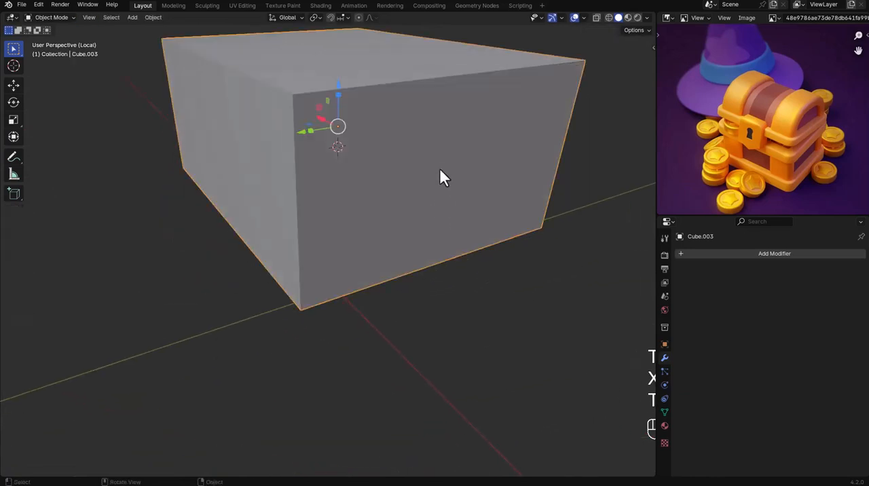
Bevel the block's two long upper edges with 8 segments to form a rounded dome.
middle_click_drag(440, 176, 380, 210)
left_click(333, 145)
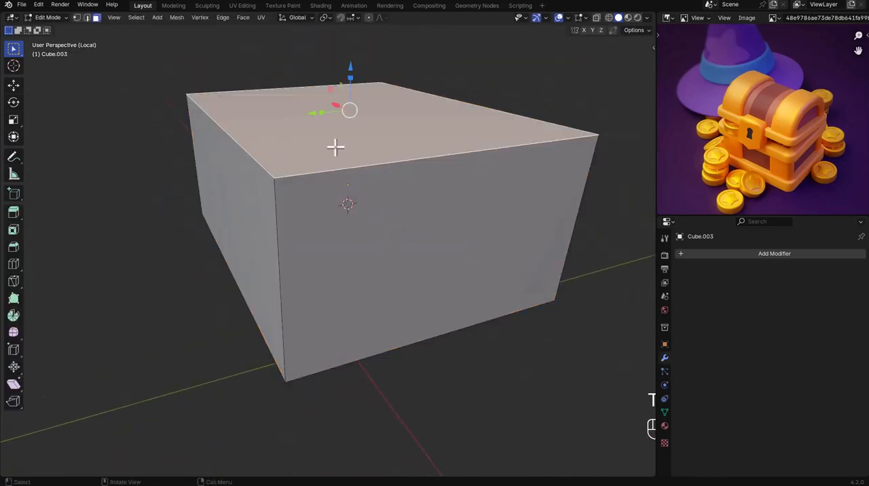
key("2")
left_click(259, 157)
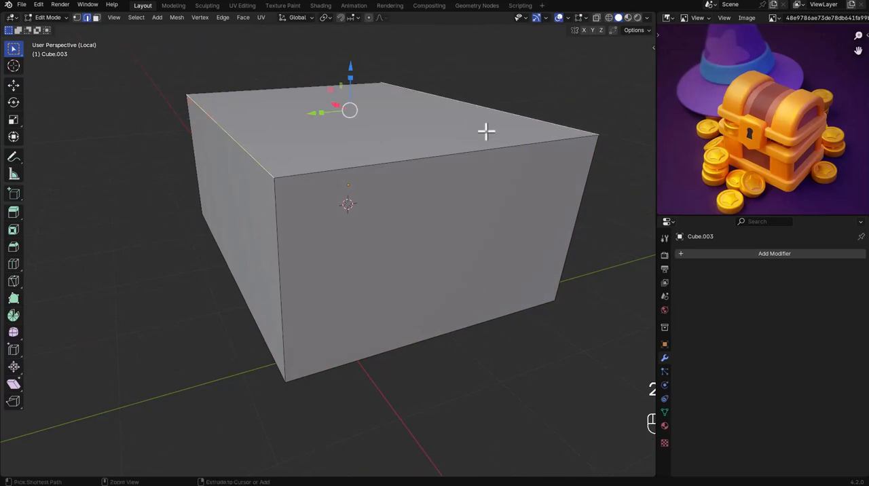
key("ctrl+b")
scroll(543, 252, "up", 7)
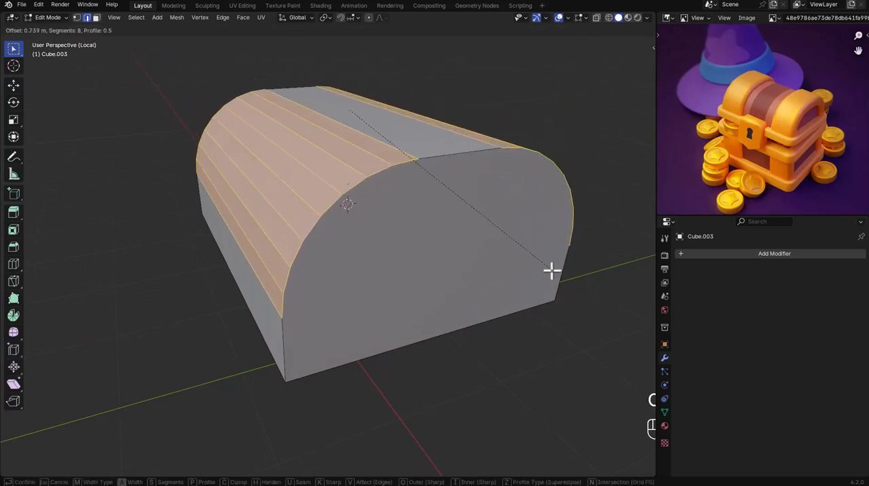
left_click(558, 294)
Add a centered loop cut across the dome, midway along its X length.
middle_click_drag(550, 287, 450, 181)
key("Tab")
key("Tab")
key("ctrl+r")
left_click(348, 121)
right_click(352, 122)
Delete the half of the dome on the positive X side of the center cut.
middle_click_drag(353, 122, 306, 130, "alt")
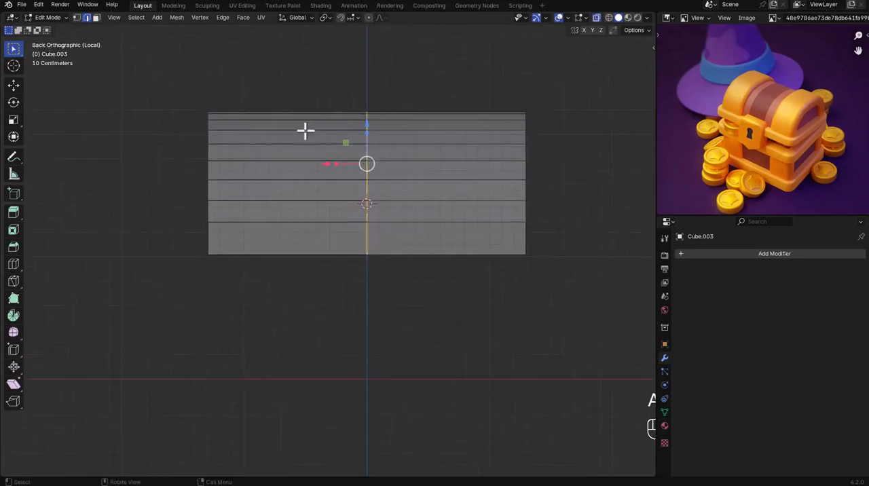
key("x")
left_click(309, 202)
key("Tab")
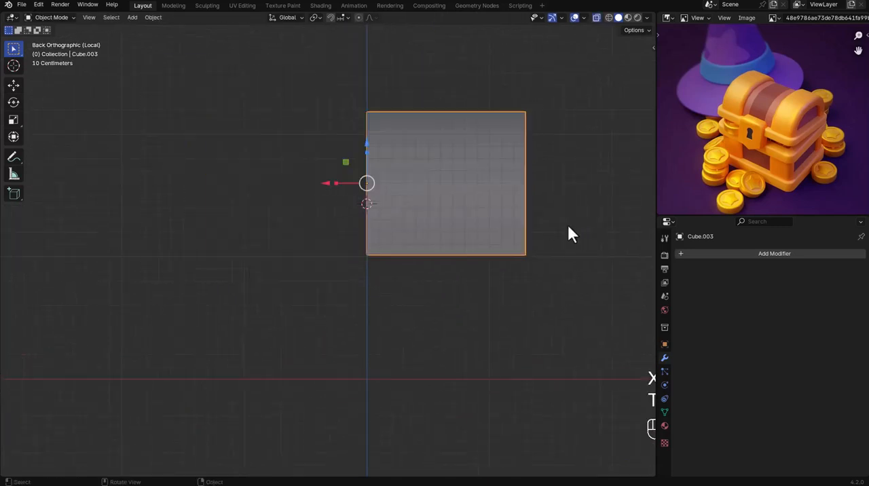
Add a Mirror modifier across X to the half dome with Clipping enabled.
left_click(718, 256)
mouse_move(682, 290)
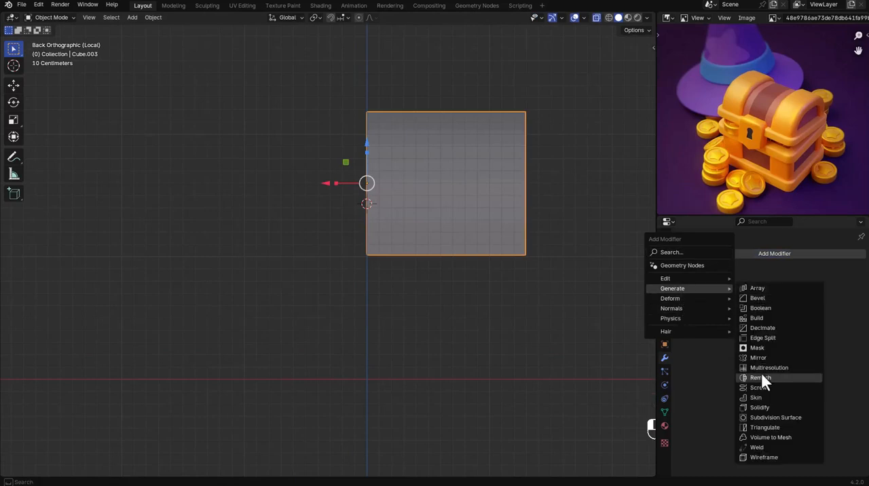
left_click(769, 357)
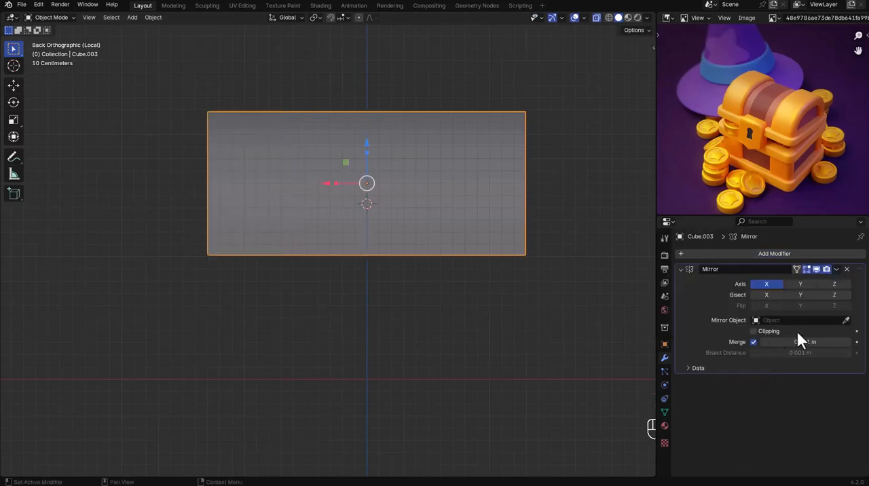
Inset the dome's end face about 0.17 m and extrude it inward to form a recessed panel.
middle_click_drag(611, 319, 499, 291)
key("Tab")
key("3")
left_click(502, 290)
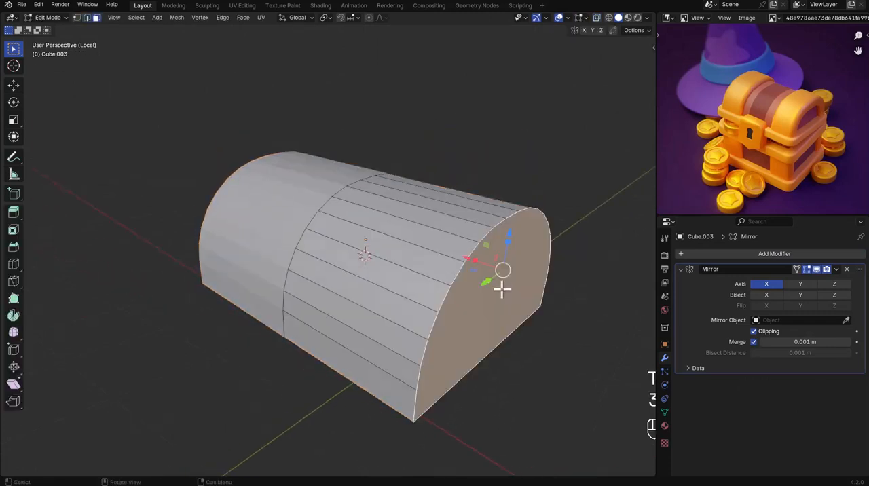
key("i")
left_click(523, 310)
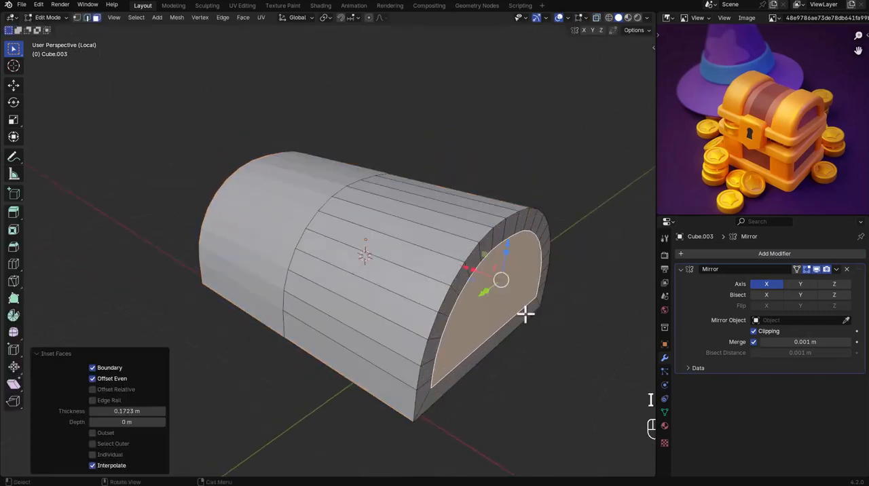
key("e")
left_click(508, 309)
key("Tab")
Add a loop cut around the dome between its center and the recessed end to mark off the end band.
mouse_move(504, 307)
middle_mouse_down()
mouse_move(522, 302)
mouse_move(498, 302)
middle_mouse_up()
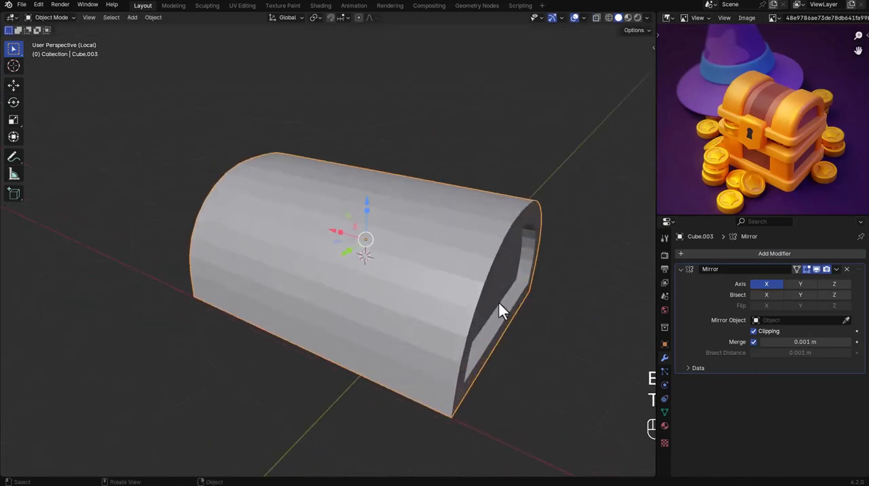
key("Tab")
key("ctrl+r")
left_click(386, 212)
left_click(404, 220)
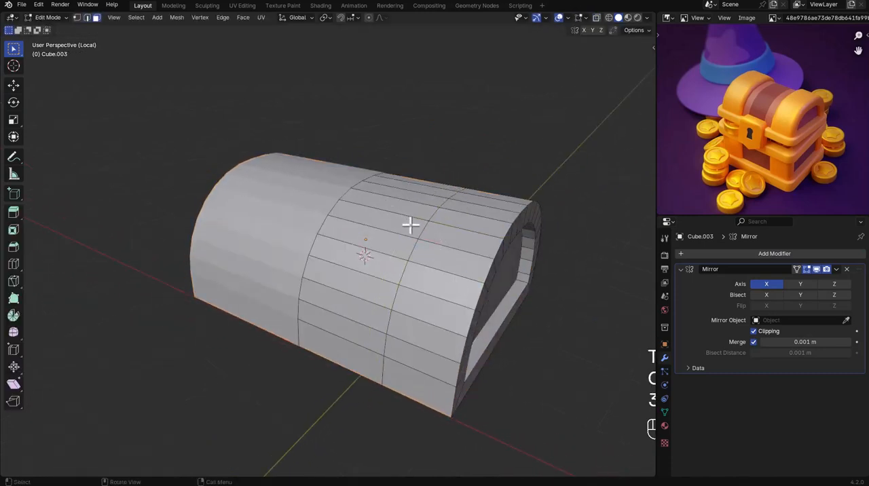
Extrude the outer ring of curved faces at the dome's end along their normals by about 0.13 m.
key("3")
left_click(431, 242)
left_click(446, 251, "alt")
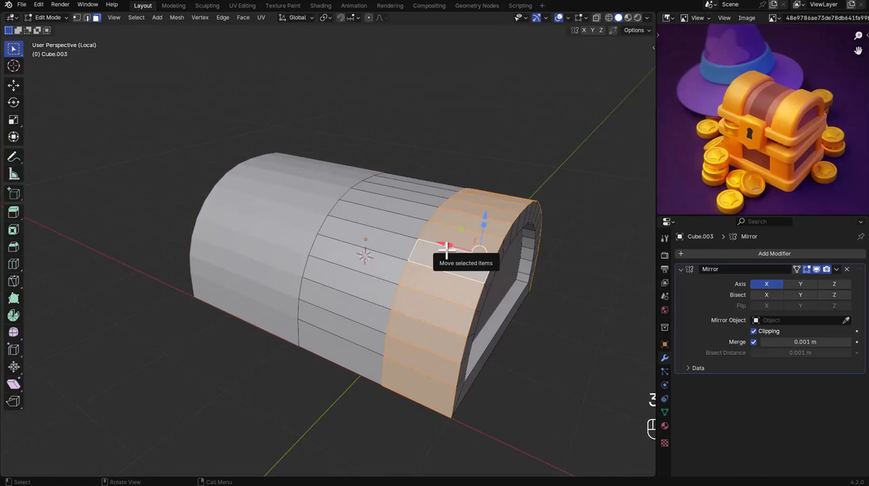
key("alt+e")
left_click(444, 250)
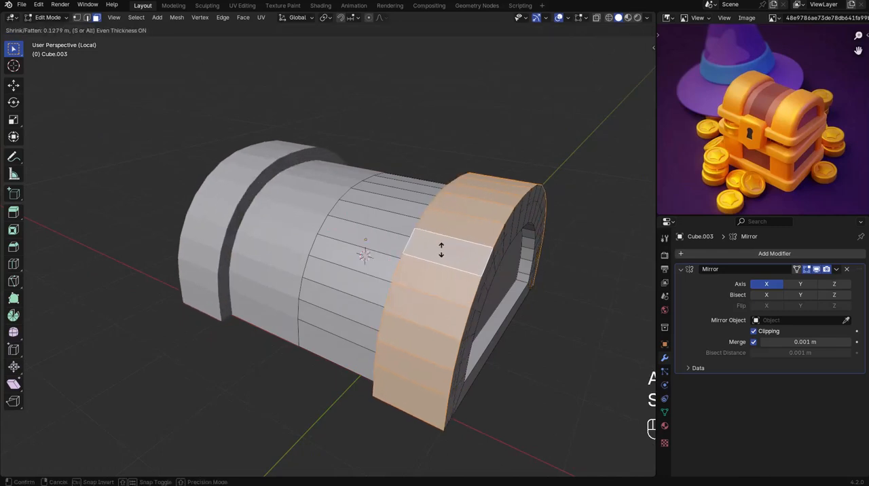
left_click(441, 249)
key("Tab")
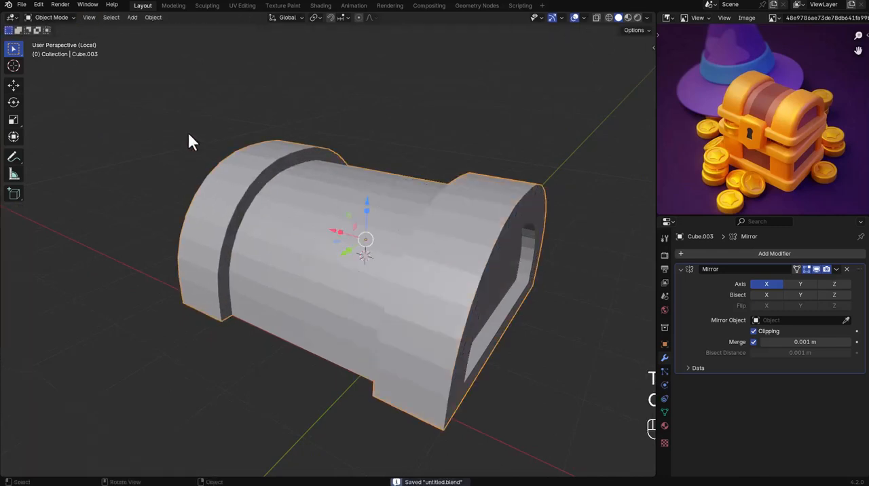
Add a Bevel modifier to the dome with 3 segments and an amount of 0.027 m.
left_click(725, 256)
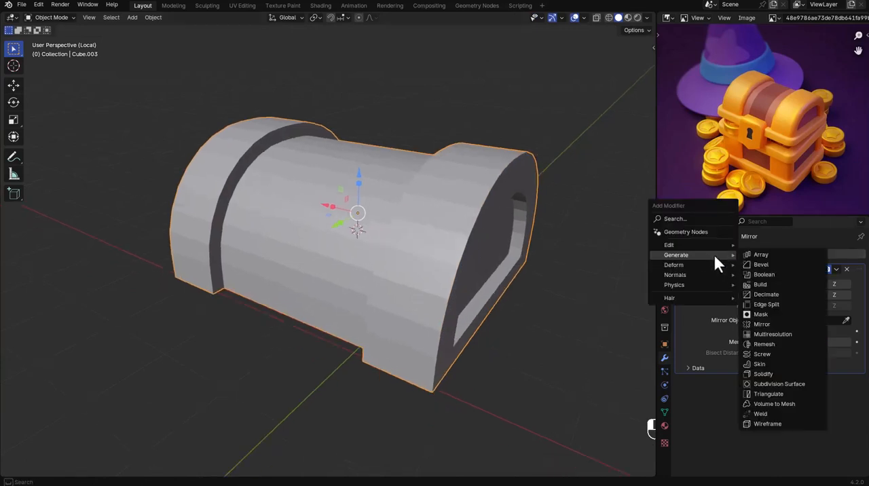
left_click(758, 264)
key("a")
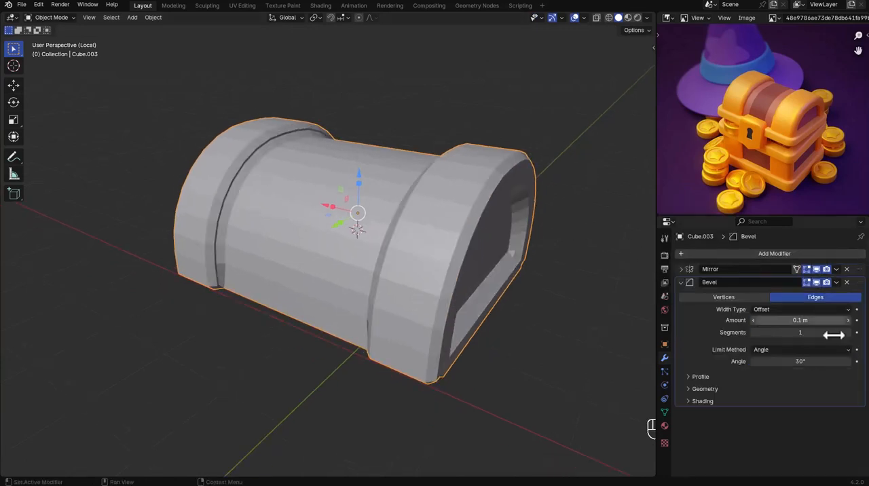
left_click(848, 332)
left_click(848, 332)
left_click_drag(800, 320, 780, 320)
Shade the dome auto smooth at an angle of 30°.
right_click(487, 188)
left_click(488, 188)
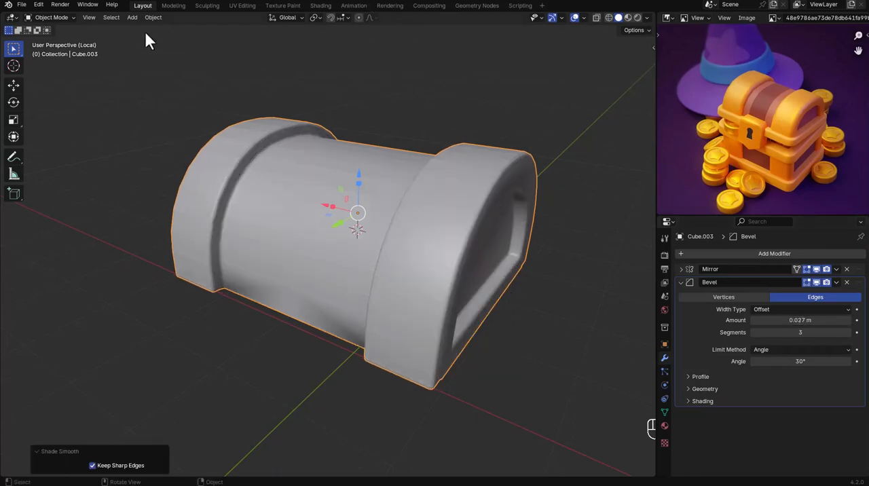
middle_click_drag(150, 38, 349, 188)
right_click(343, 184)
left_click(336, 185)
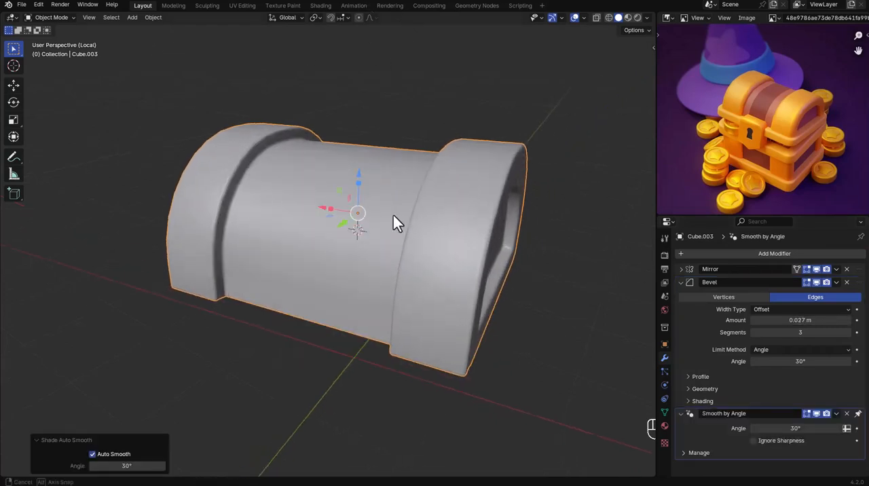
Add a Subdivision Surface modifier to the dome and apply the dome's scale.
mouse_move(393, 216)
middle_mouse_down()
mouse_move(396, 224)
mouse_move(349, 248)
mouse_move(405, 218)
mouse_move(372, 221)
mouse_move(382, 219)
middle_mouse_up()
left_click(687, 254)
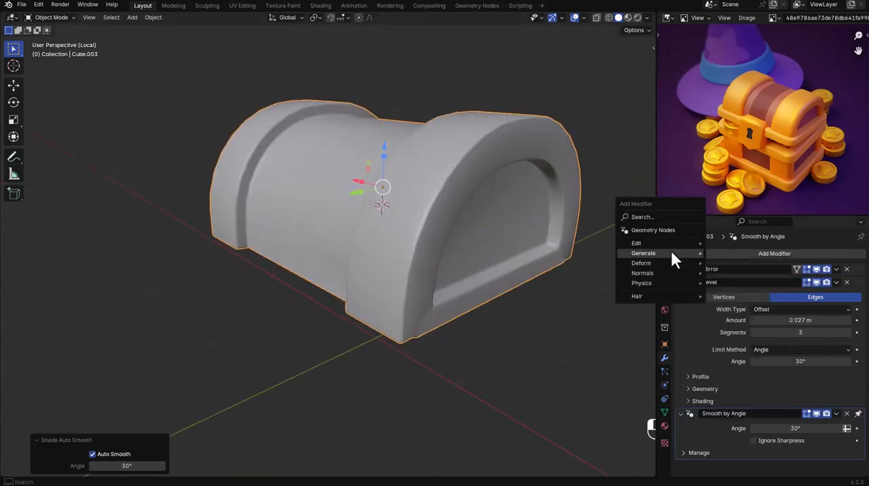
mouse_move(673, 253)
left_click(746, 382)
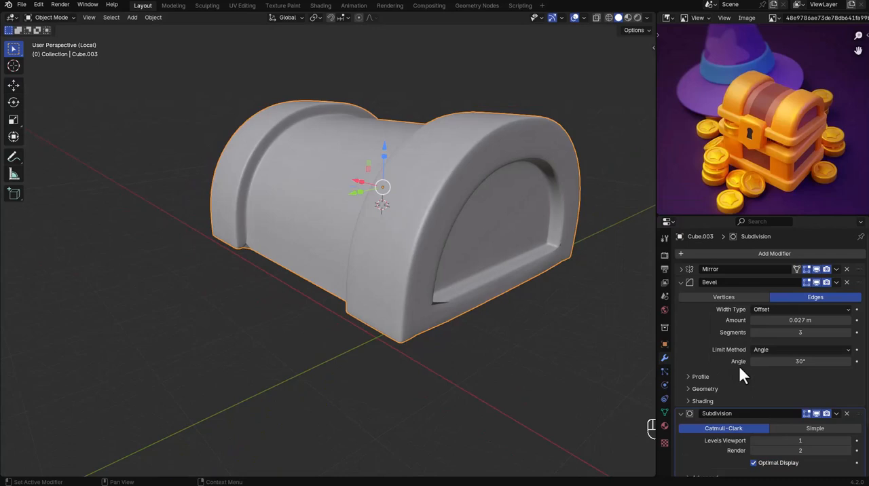
left_click(681, 282)
key("ctrl+a")
left_click(507, 232)
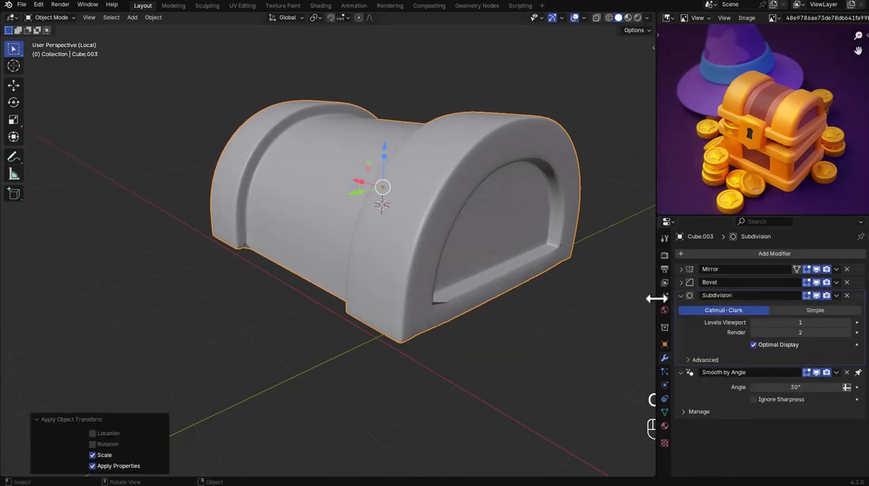
Set the dome's Bevel amount to 0.02 m with 3 segments and its outer miter to Arc.
left_click(680, 296)
left_click(682, 281)
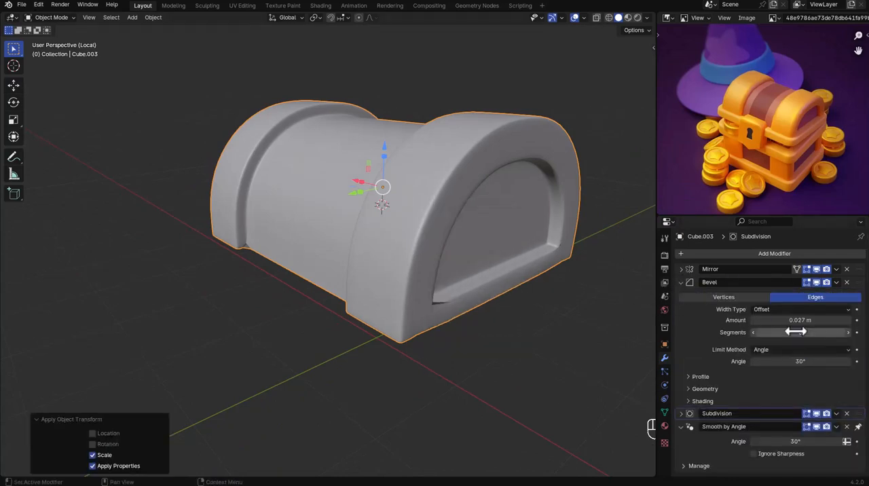
mouse_move(806, 321)
left_mouse_down()
mouse_move(789, 321)
mouse_move(796, 321)
left_mouse_up()
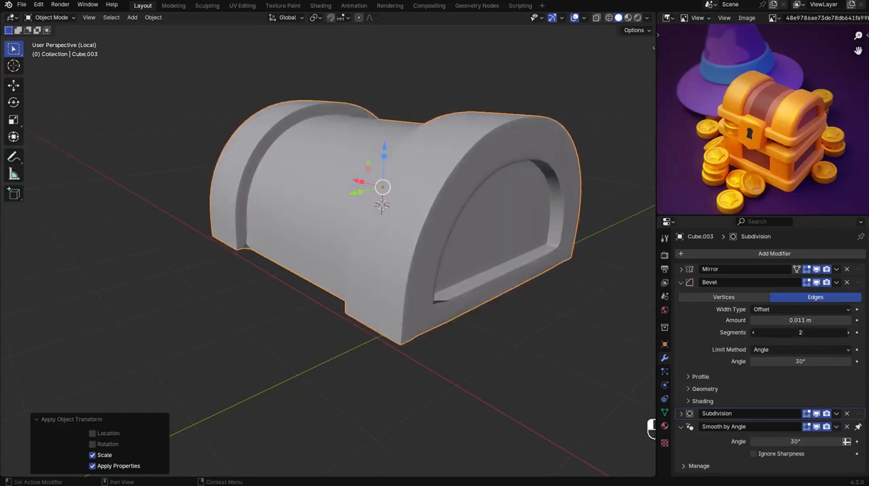
left_click_drag(800, 321, 803, 321)
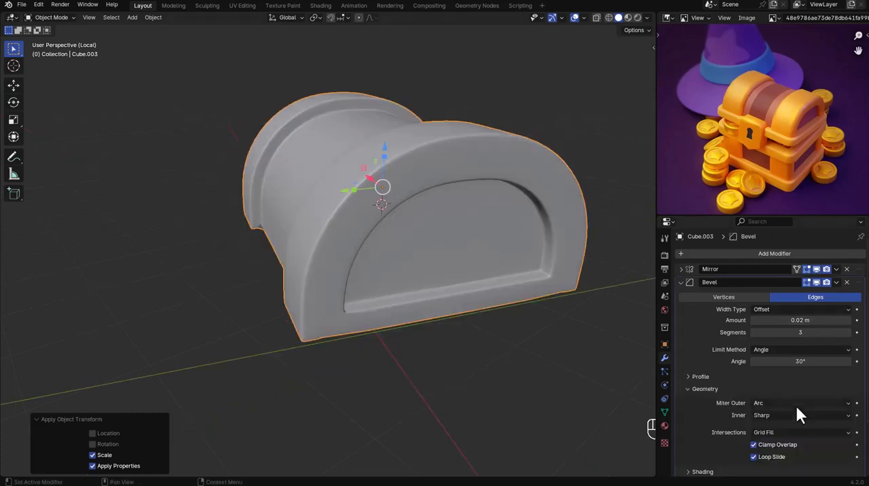
left_click(784, 405)
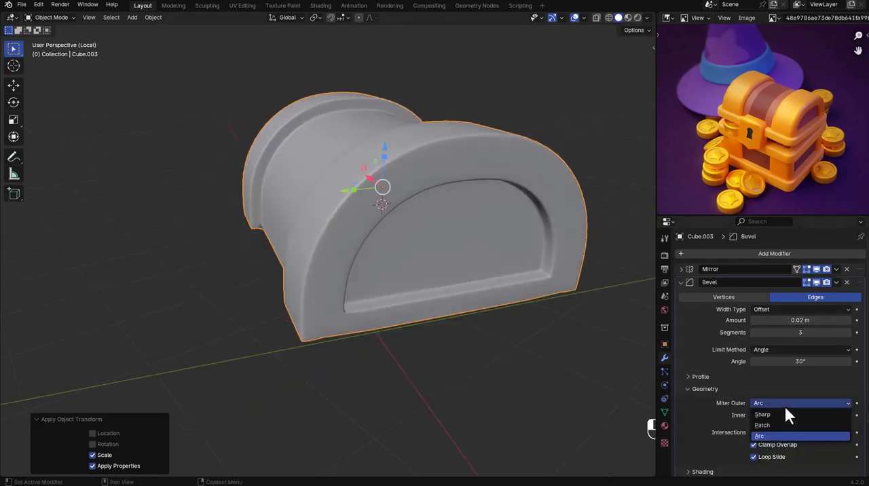
left_click(584, 334)
Exit local view and raise the dome about 0.41 m along Z onto the lid block.
middle_click_drag(468, 278, 480, 273)
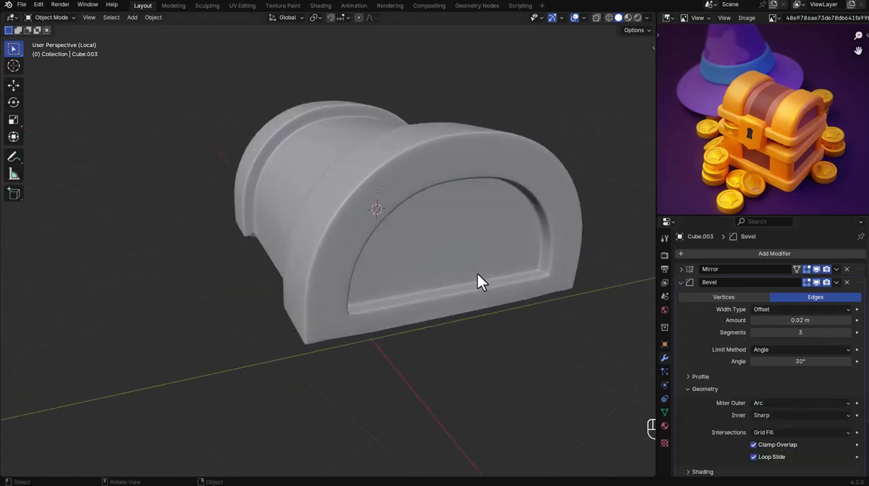
key("slash")
left_click(477, 264)
key("g")
key("z")
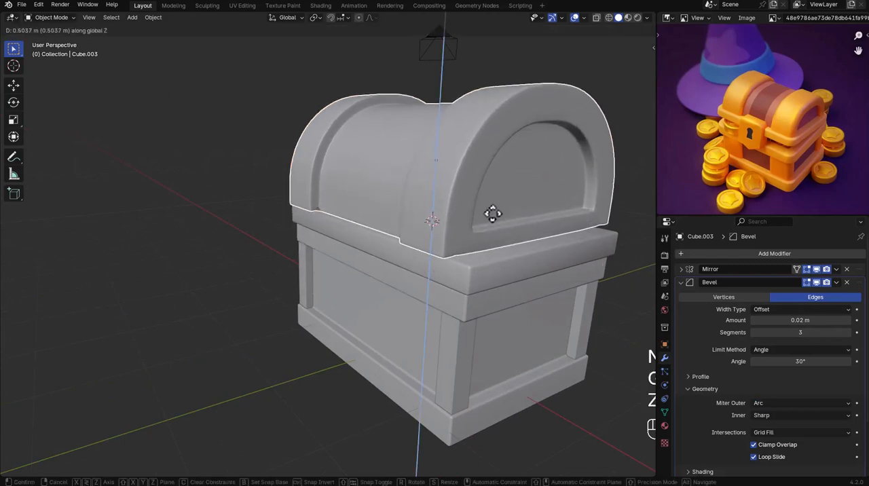
left_click(492, 221)
Scale the dome uniformly to about 0.897 so it sits within the lid block's edges.
key("s")
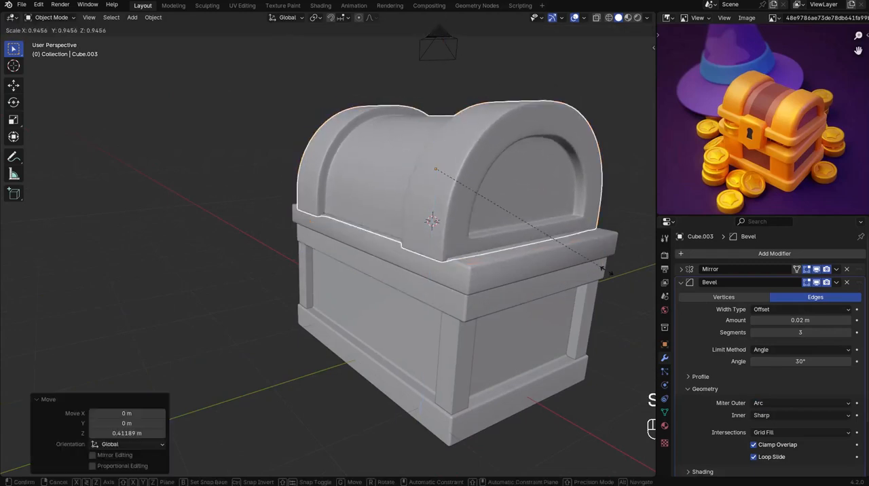
left_click(551, 262)
key("ctrl+KP_1")
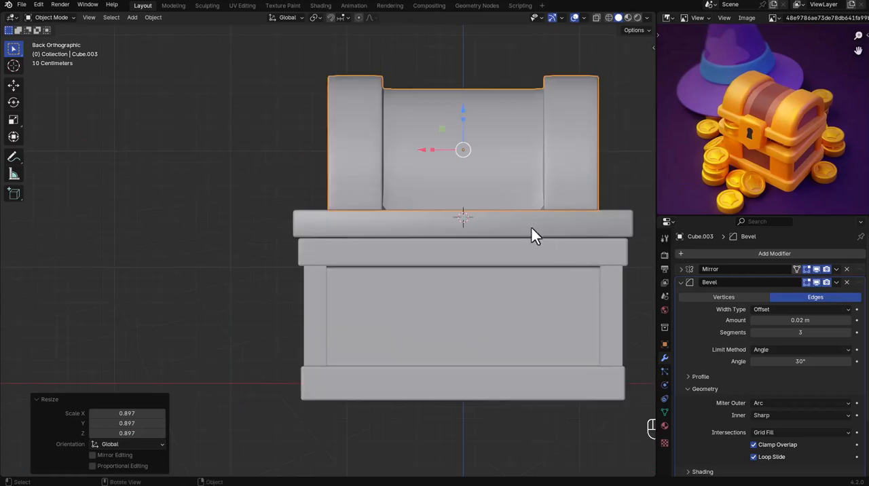
Lower the dome about 0.035 m along Z so it settles into the lid block.
key("g")
key("z")
left_click(469, 177)
middle_click_drag(558, 199, 507, 234)
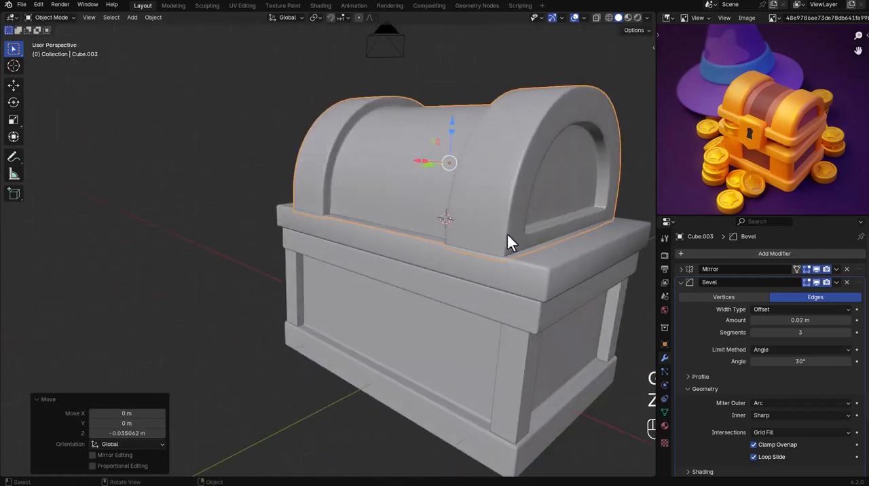
Widen the dome to about 1.194 along X so it spans the lid block, and apply its scale.
key("s")
key("x")
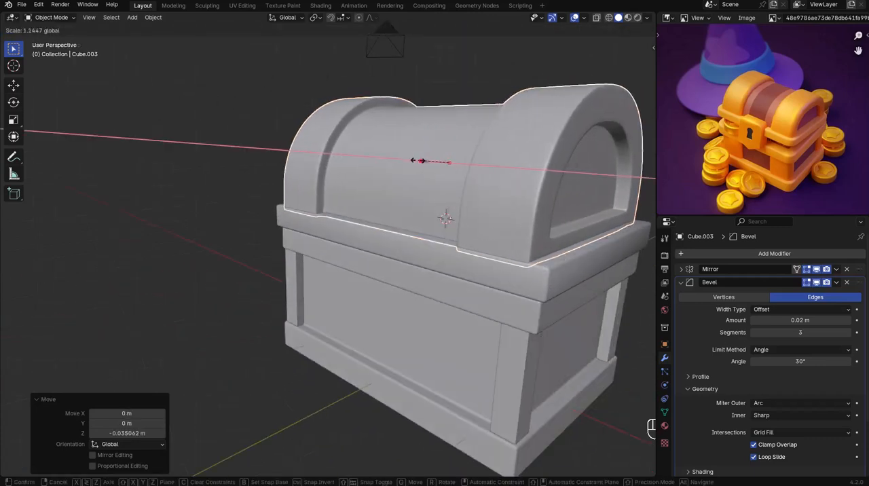
left_click(415, 160)
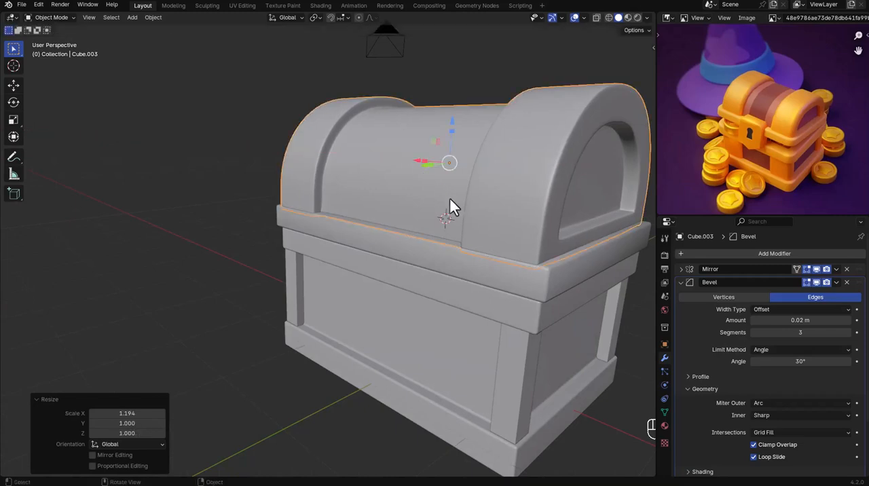
key("ctrl+a")
left_click(401, 197)
Add a Weighted Normal modifier to the dome after its Subdivision modifier.
middle_click_drag(218, 149, 386, 224)
left_click(473, 231)
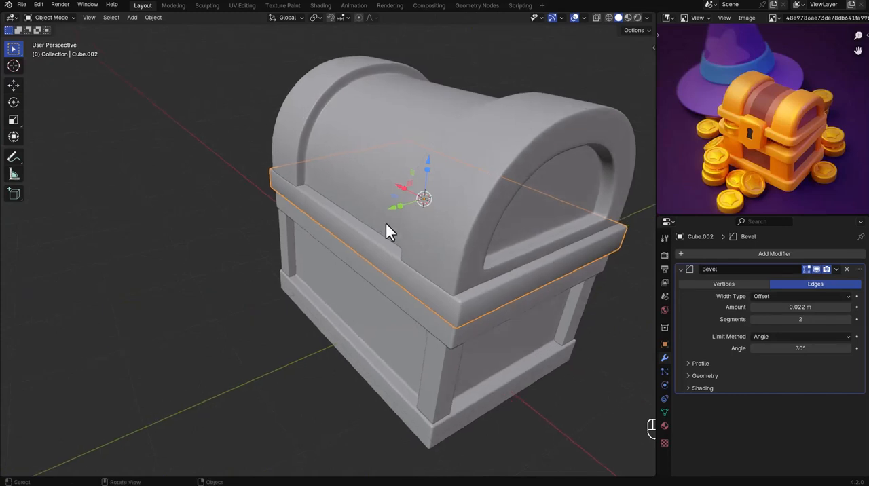
left_click(472, 230)
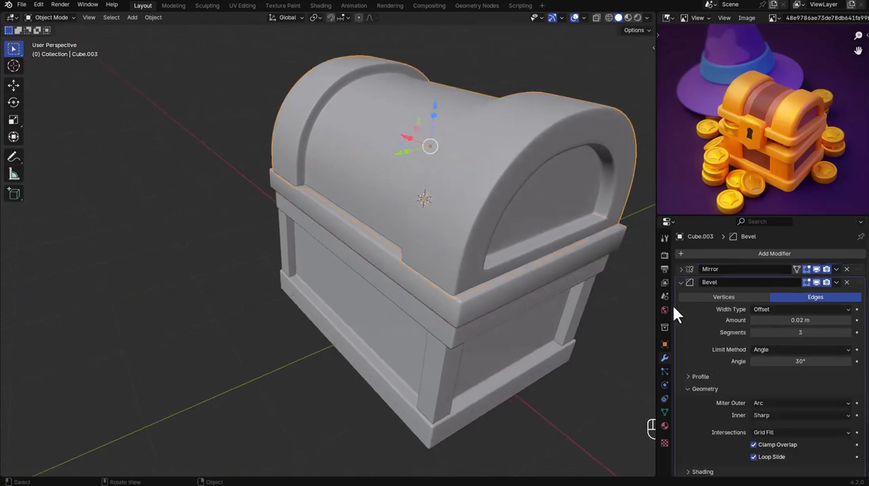
left_click(701, 254)
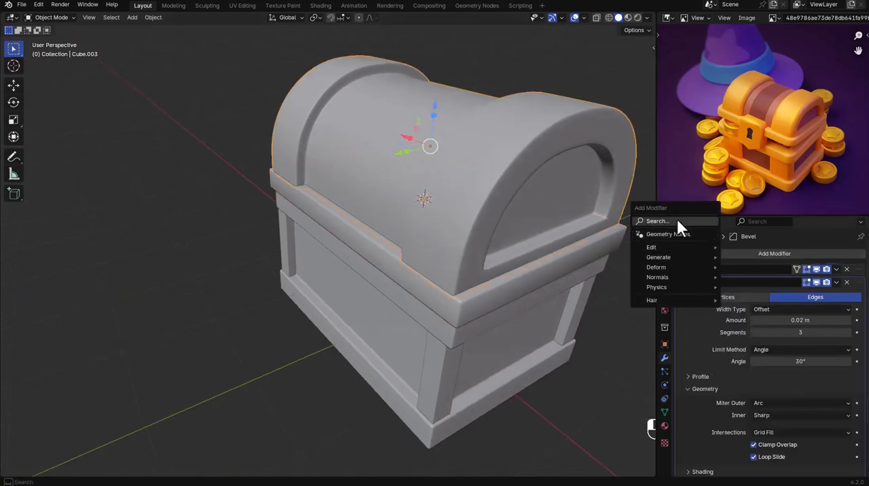
left_click(681, 219)
left_click(683, 238)
left_click(686, 281)
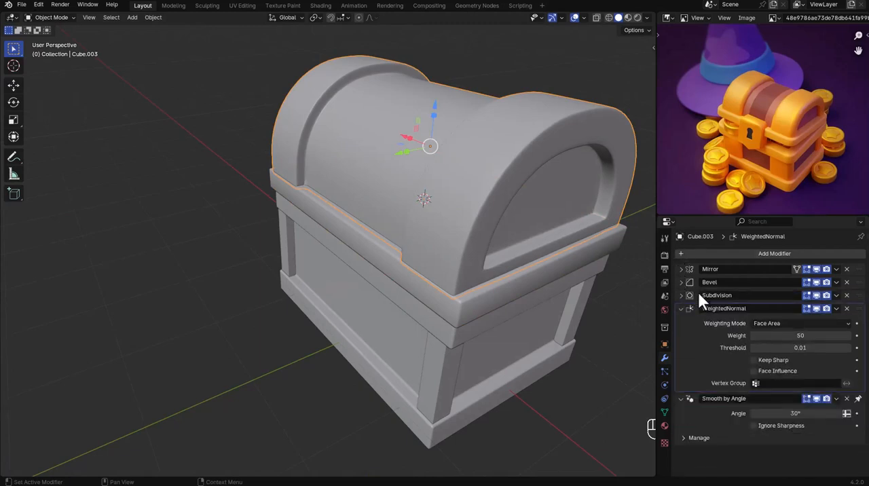
left_click(686, 308)
Set the dome's Subdivision viewport level to 2 and its Bevel amount to 0.016 m.
left_click(680, 294)
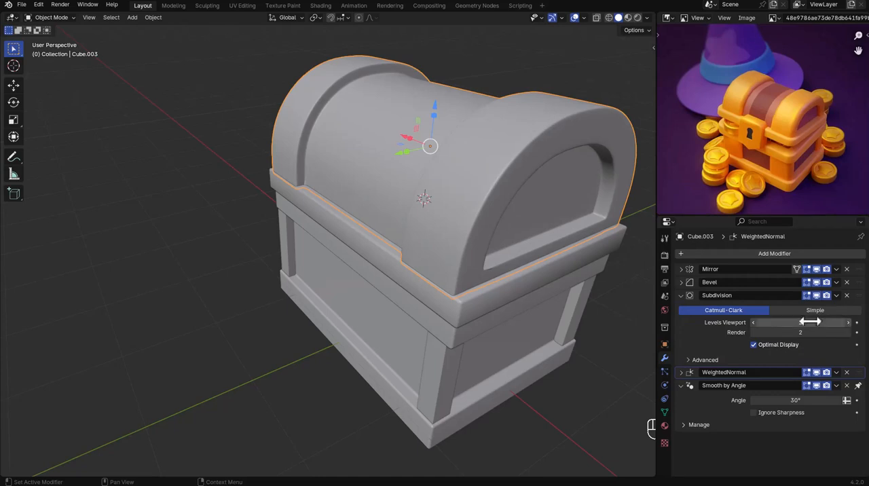
left_click_drag(750, 321, 852, 330)
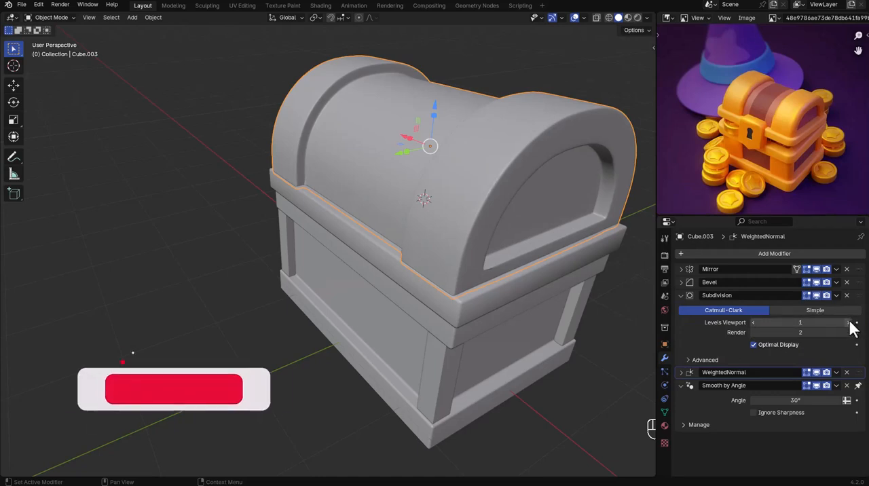
left_click(680, 283)
mouse_move(793, 320)
left_mouse_down()
mouse_move(777, 321)
mouse_move(793, 321)
left_mouse_up()
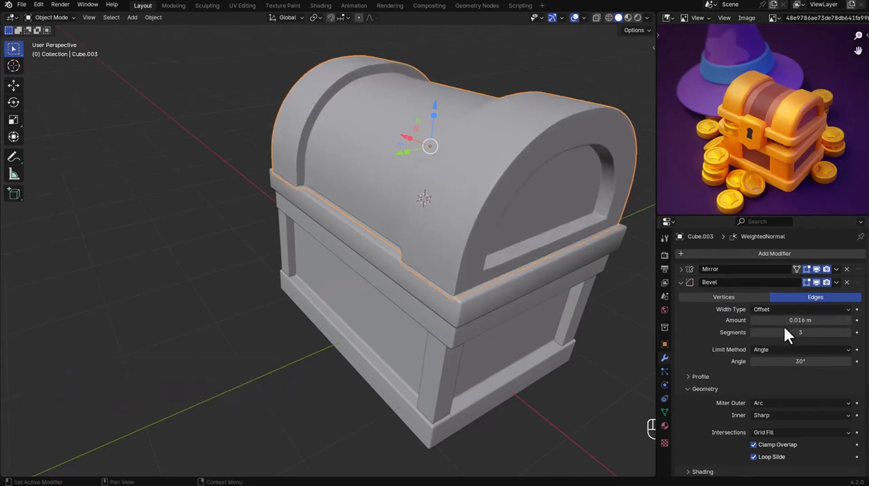
left_click(680, 283)
Parent the lid block to the dome.
middle_click_drag(448, 177, 470, 284)
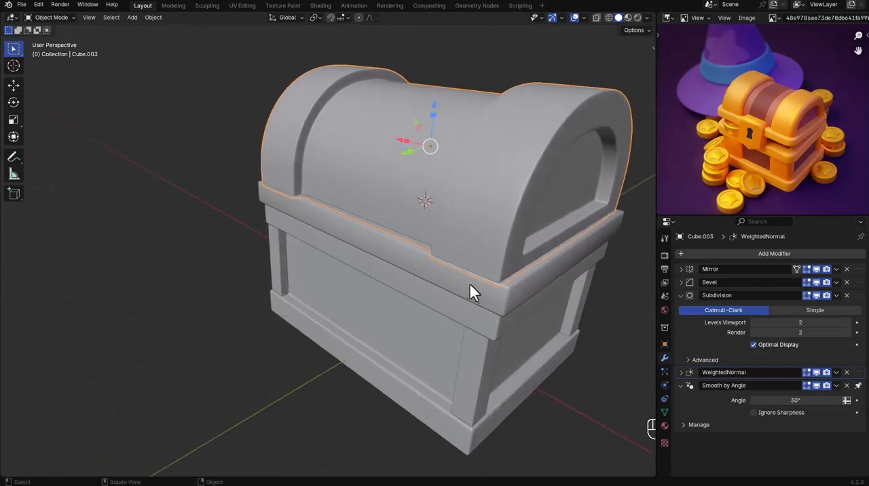
left_click(470, 284)
left_click(486, 220, "shift")
key("ctrl+p")
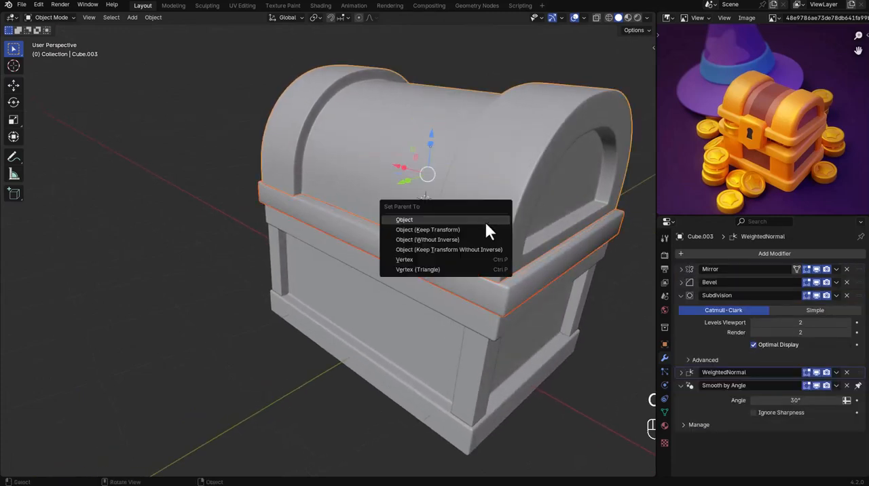
left_click(484, 229)
left_click(574, 389)
Snap the 3D cursor to the center of the lid block's front face.
scroll(543, 353, "down", 2)
middle_click_drag(486, 326, 505, 297)
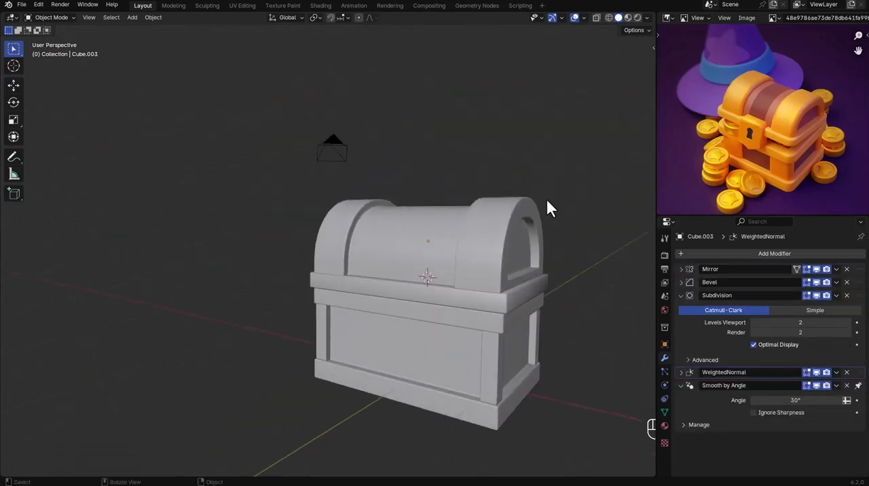
middle_click_drag(546, 197, 531, 222)
left_click(424, 258)
middle_click_drag(424, 258, 440, 256)
key("Tab")
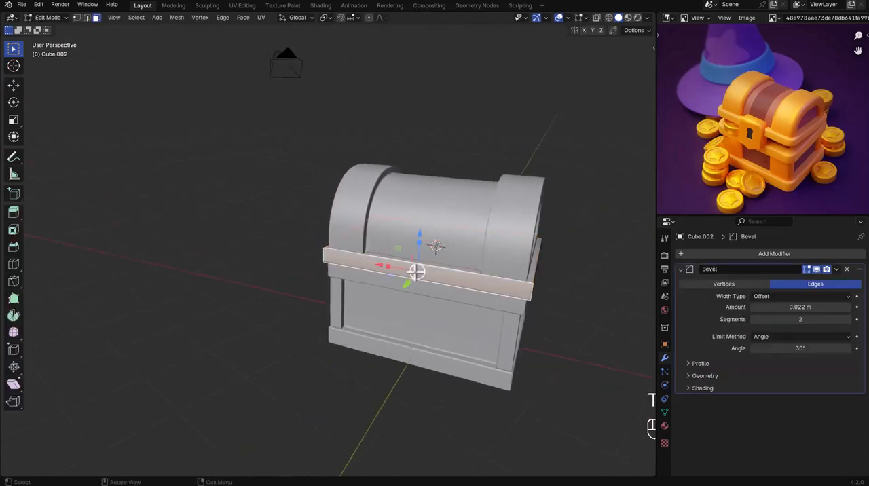
key("shift+s")
left_click(439, 325)
key("Tab")
Add a cube at the 3D cursor for the lock plate and scale it uniformly to about 0.266.
key("shift+a")
mouse_move(450, 286)
left_click(491, 85)
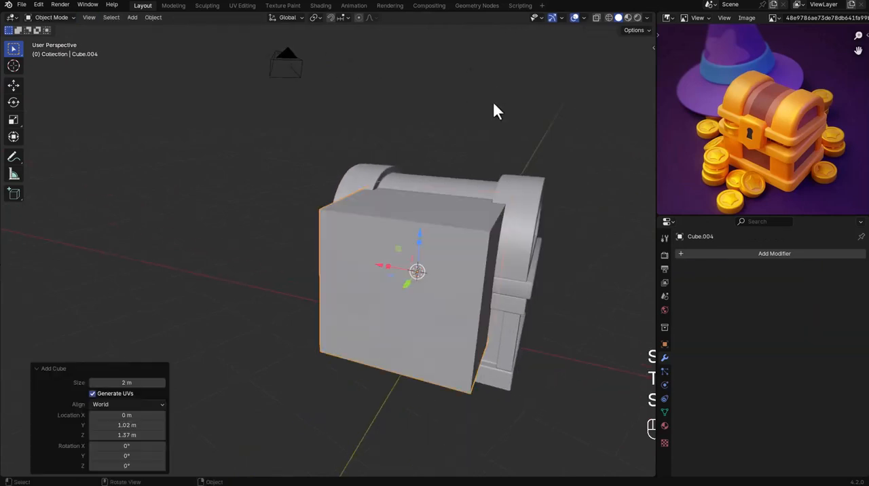
key("s")
left_click(426, 279)
scroll(426, 278, "up", 3)
Raise the lock cube along Z so it overlaps the lid rim, thin it along Y, and apply its scale.
key("g")
key("z")
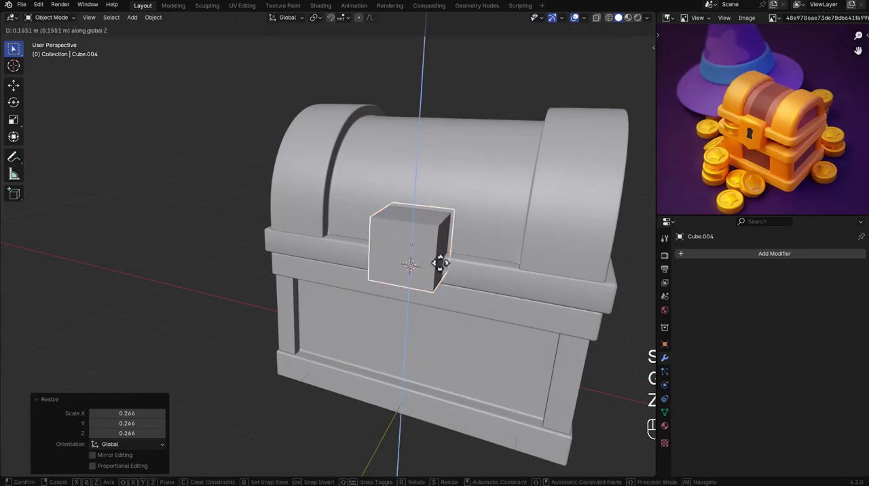
left_click(440, 269)
middle_click_drag(441, 269, 484, 257)
key("s")
key("y")
left_click(402, 252)
key("ctrl+a")
left_click(420, 267)
Add a 3-segment Bevel modifier of 0.024 m to the lock plate and shade it smooth.
middle_click_drag(420, 267, 545, 267)
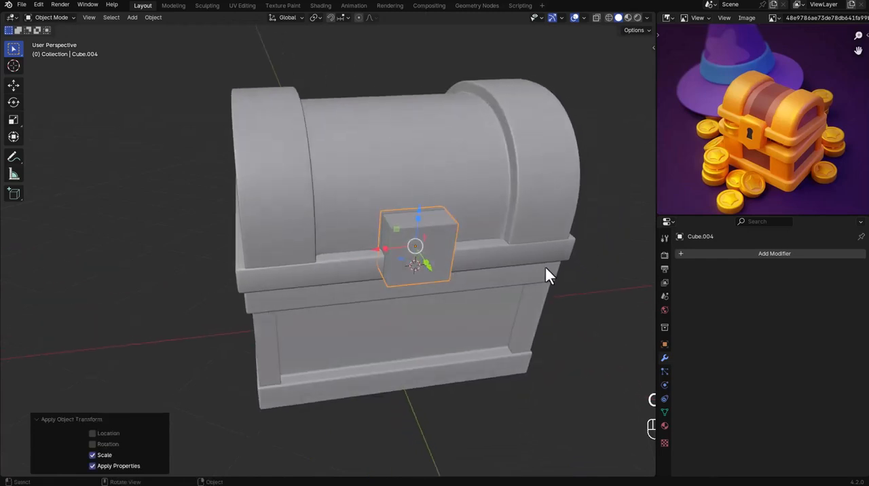
right_click(544, 266)
left_click(512, 339)
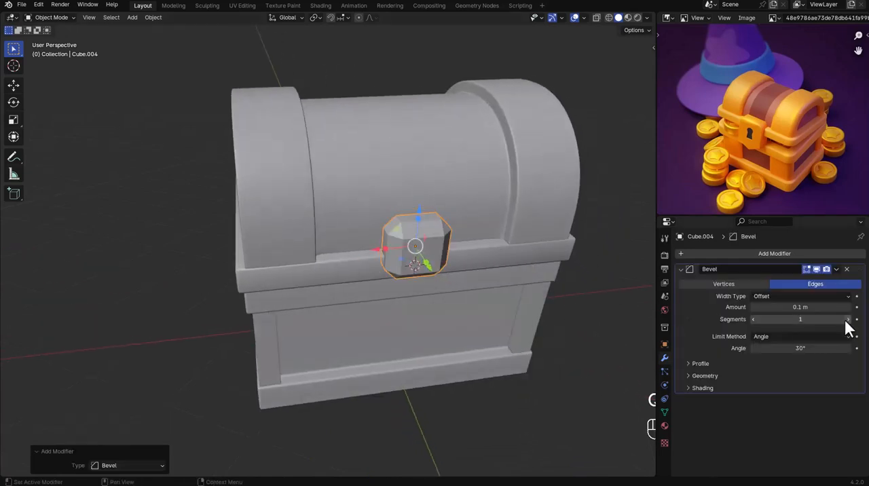
left_click_drag(814, 306, 791, 307)
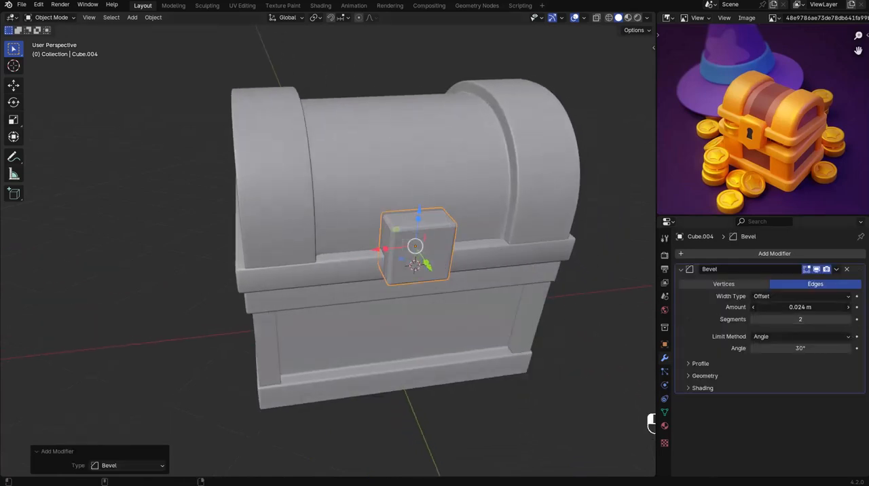
right_click(538, 227)
left_click(537, 216)
Snap the 3D cursor to the center of the lock plate's front face.
middle_click_drag(508, 266, 430, 252)
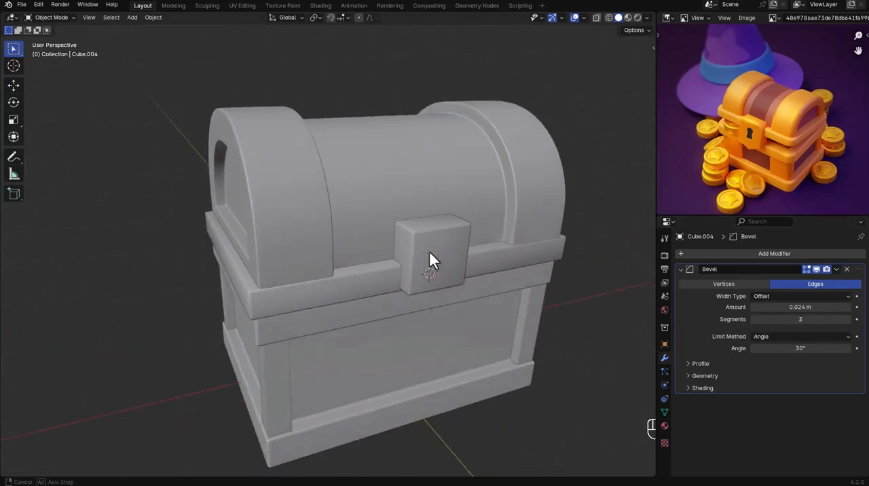
scroll(439, 258, "up", 4)
left_click(442, 257)
key("shift+s")
left_click(454, 296)
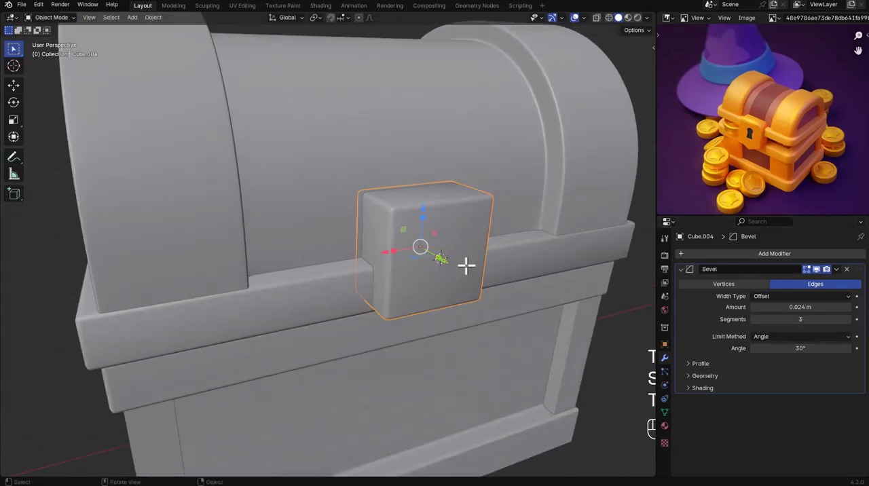
Add a cube on the lock plate's front for the keyhole and scale it uniformly to about 0.135.
key("shift+a")
mouse_move(466, 266)
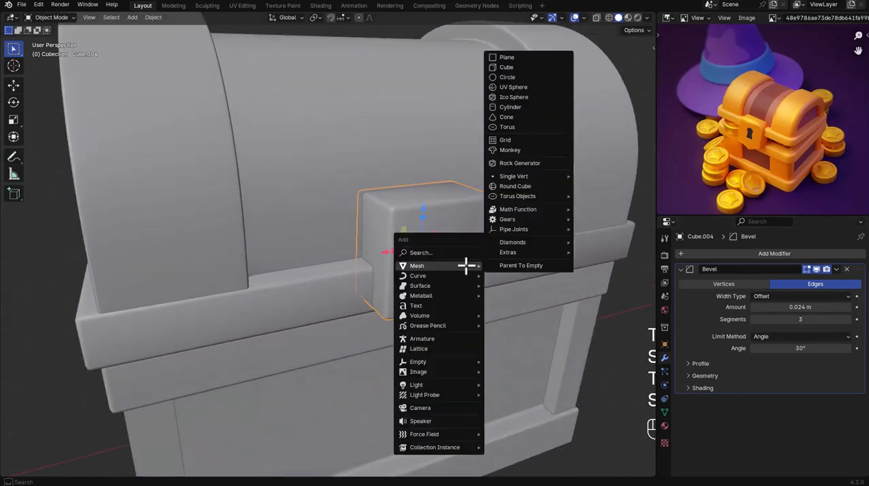
left_click(508, 68)
key("s")
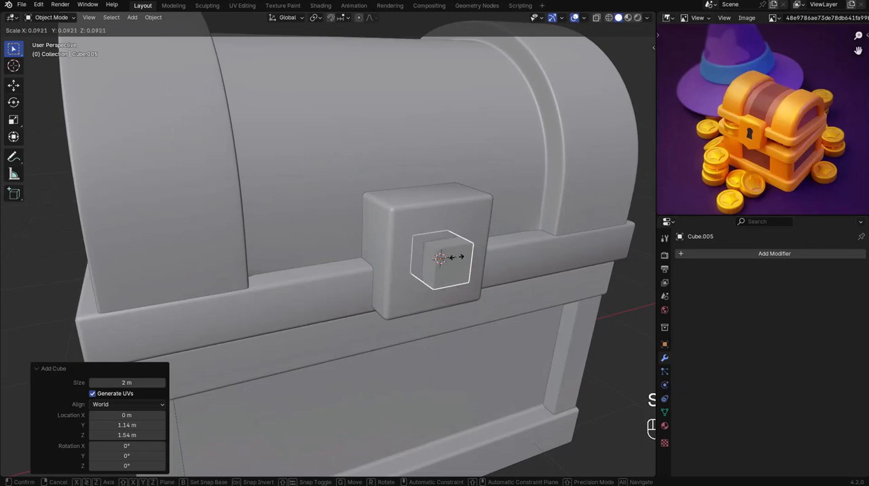
left_click(460, 264)
Stretch the keyhole cube taller along Z and narrow it to about 0.585 along X.
scroll(427, 258, "up", 3)
key("s")
key("z")
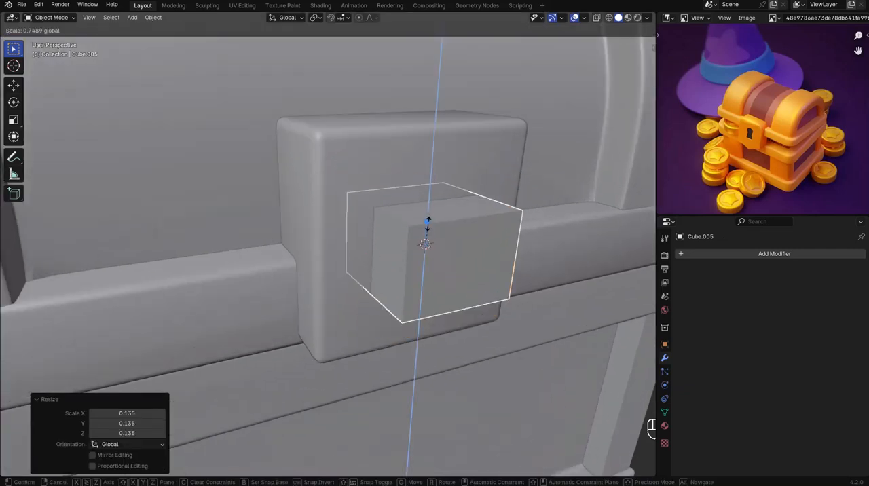
left_click(418, 235)
key("s")
key("x")
left_click(412, 250)
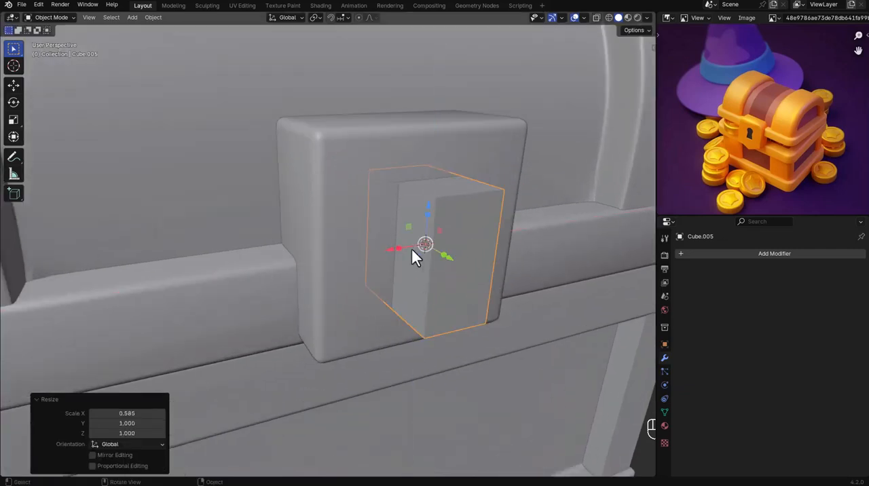
Flatten the keyhole block to about 0.351 along Y and adjust its depth on the lock plate's front.
key("g")
key("y")
left_click(438, 257)
key("g")
key("y")
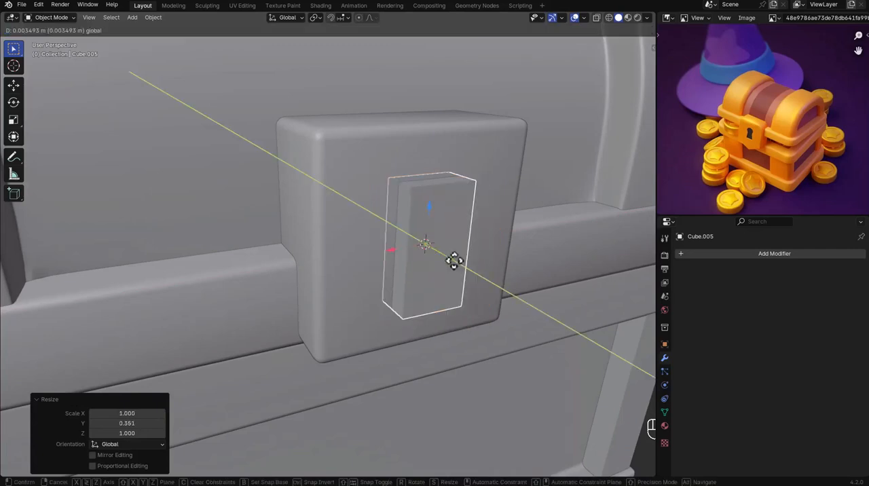
left_click(444, 254)
In local view, lower the keyhole block's top face about 0.116 m and narrow it to about 0.721 along X.
key("KP_Divide")
key("Tab")
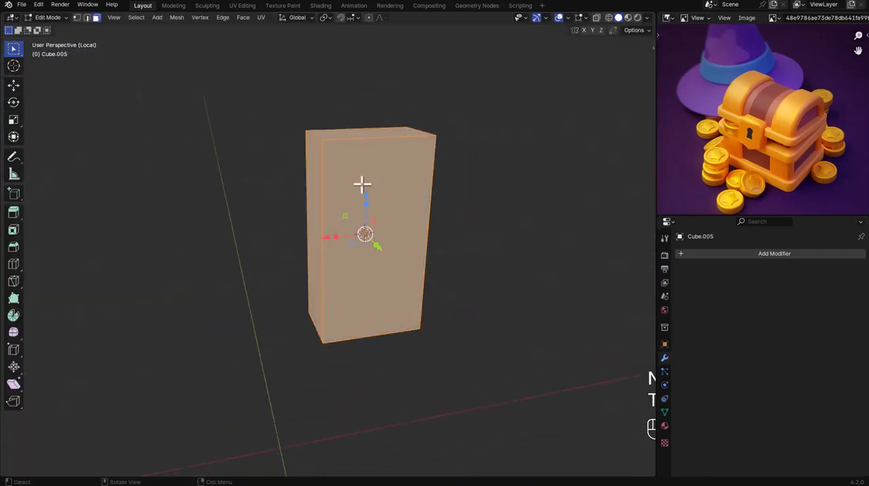
key("3")
left_click(358, 133)
key("g")
key("z")
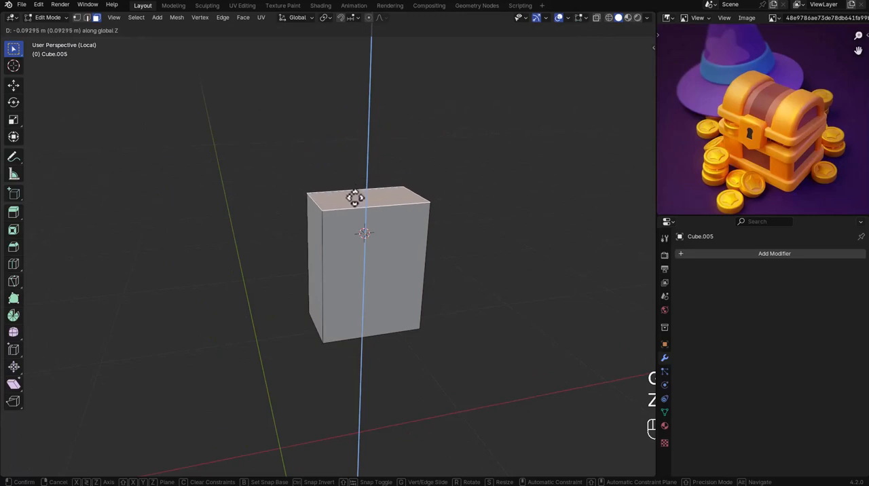
left_click(354, 212)
key("s")
key("x")
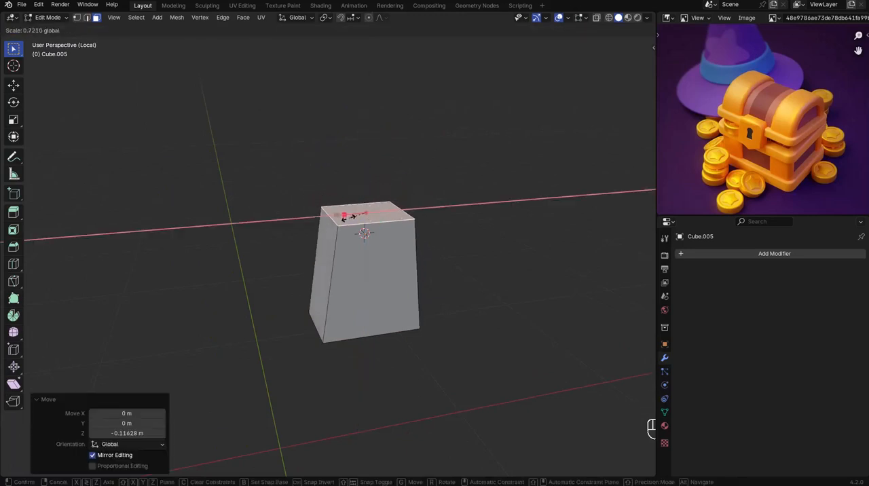
left_click(349, 216)
Extrude the keyhole block's top face up about 0.108 m and widen it to about 1.516 along X.
key("e")
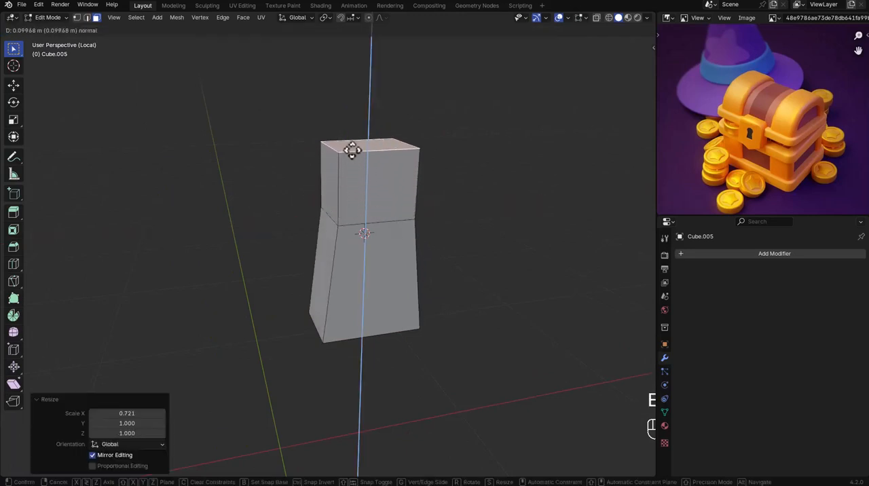
left_click(351, 150)
key("s")
key("x")
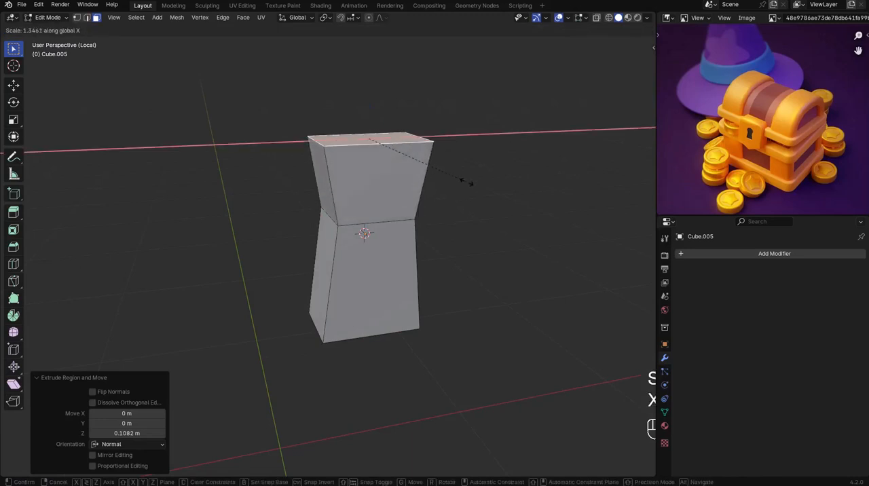
key("z")
key("y")
key("x")
left_click(454, 177)
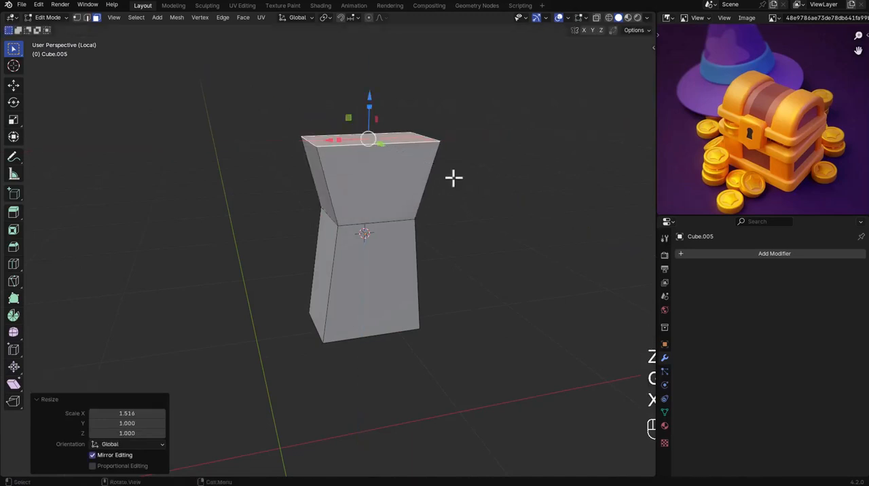
Select the keyhole block's two short top edges and apply the block's scale.
key("2")
left_click(314, 142)
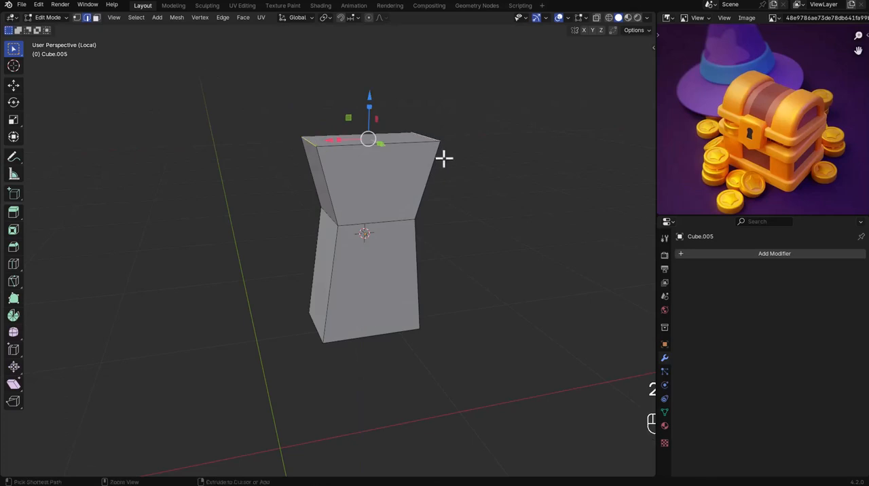
key("ctrl+b")
right_click(468, 213)
key("Tab")
key("ctrl+a")
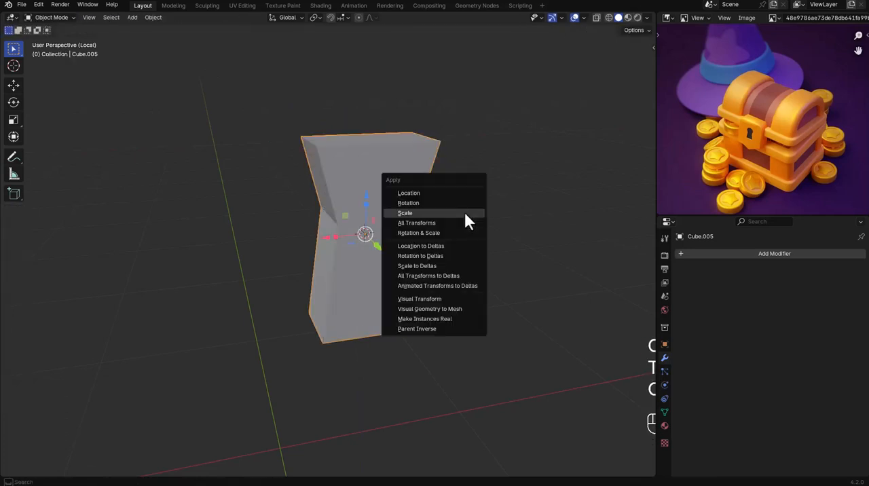
left_click(464, 212)
Bevel the keyhole block's two short top edges with 12 segments to form a rounded head.
key("Tab")
key("ctrl+b")
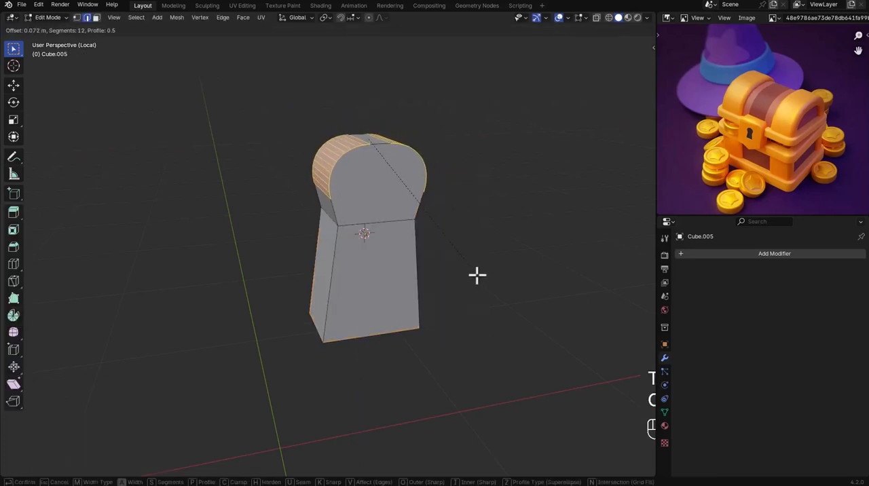
left_click(489, 318)
key("Tab")
In back orthographic view, select the keyhole's entire rounded head and scale it up to about 1.068.
middle_click_drag(432, 239, 404, 244)
left_click_drag(657, 297, 706, 301)
middle_click_drag(489, 258, 385, 201)
scroll(400, 224, "up", 2)
middle_click_drag(407, 228, 432, 196)
key("Tab")
key("alt+z")
left_click_drag(309, 74, 521, 197)
key("s")
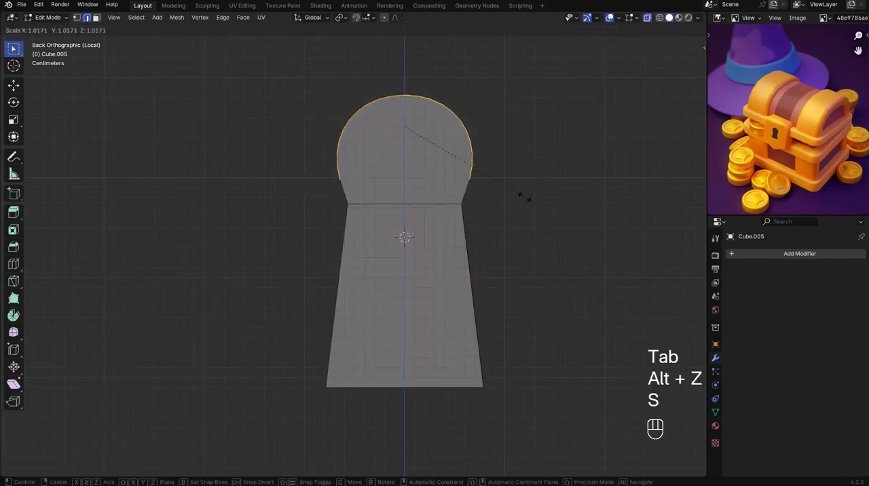
left_click(531, 198)
Raise the keyhole's rounded head slightly along Z and scale it up to about 1.142.
key("g")
key("z")
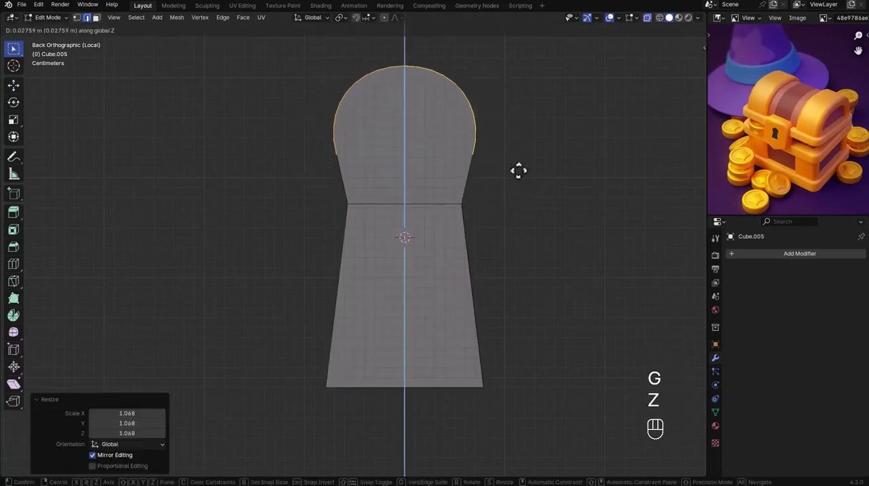
left_click(519, 172)
key("s")
left_click(536, 185)
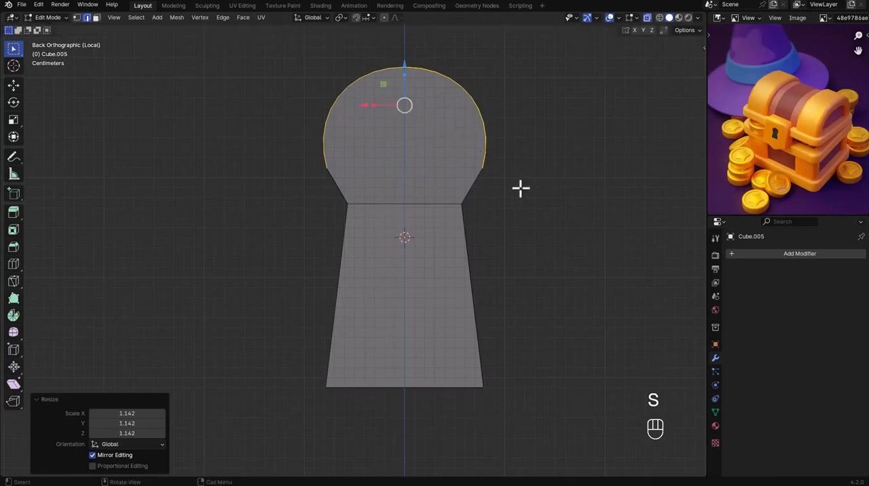
Lower the keyhole's neck edges slightly along Z to soften the transition below the rounded head.
left_click(462, 203)
key("g")
key("z")
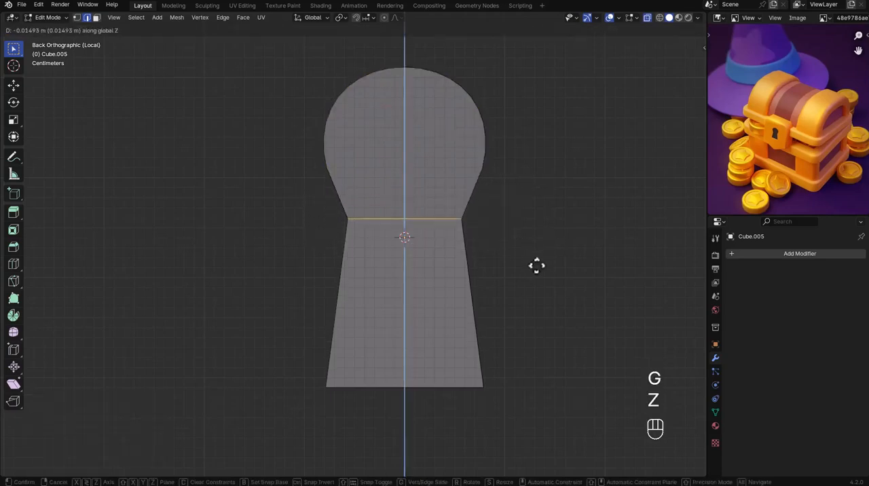
left_click(531, 258)
key("Tab")
Turn off X-ray and shade the keyhole block auto smooth at 30°.
middle_click_drag(529, 258, 405, 246)
key("alt+z")
right_click(439, 217)
left_click(439, 218)
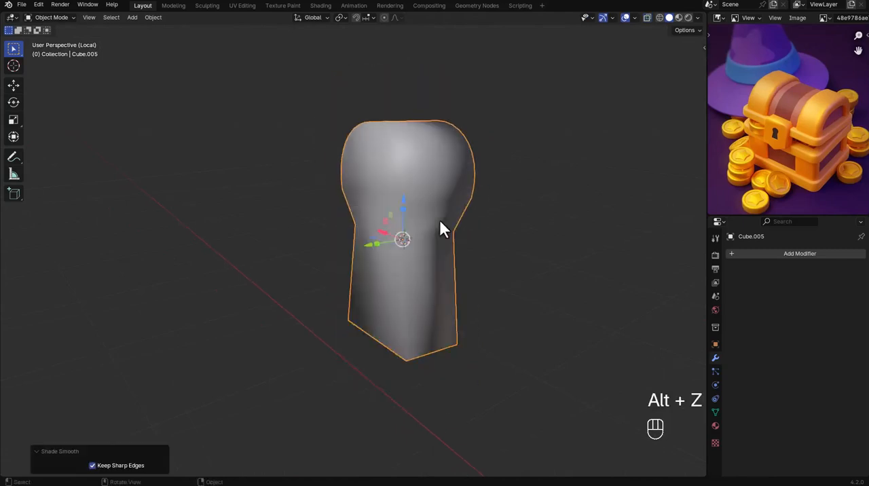
right_click(439, 218)
left_click(432, 237)
right_click(431, 231)
left_click(427, 218)
mouse_move(503, 249)
middle_mouse_down()
mouse_move(483, 253)
mouse_move(491, 248)
middle_mouse_up()
Exit local view and cut the keyhole block out of the lock plate with a Boolean difference.
key("KP_Divide")
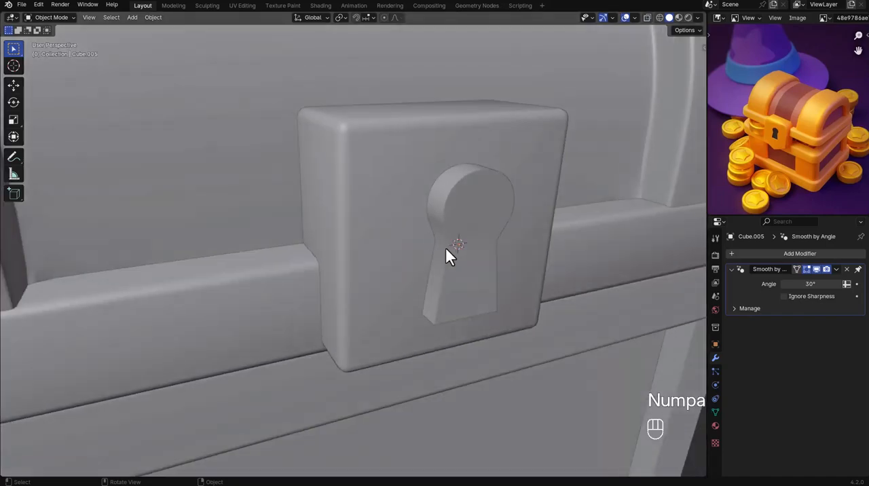
left_click(387, 236, "shift")
key("ctrl+KP_Subtract")
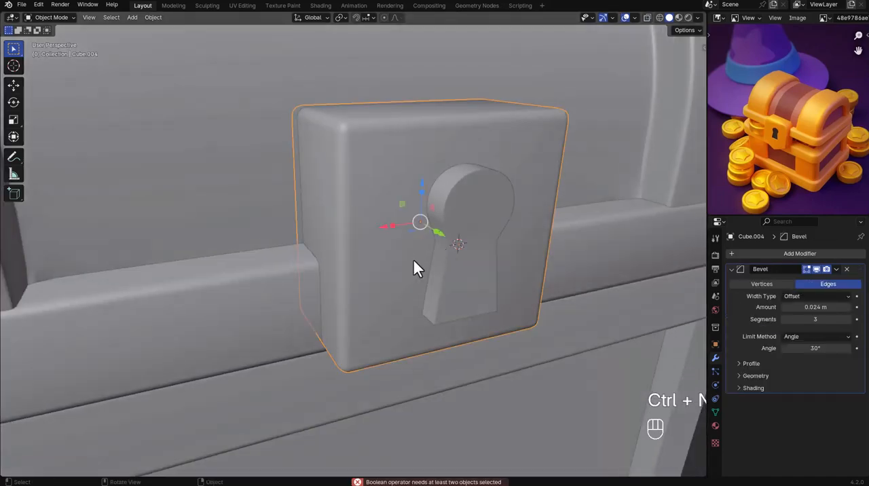
left_click(451, 259, "shift")
key("ctrl+KP_Subtract")
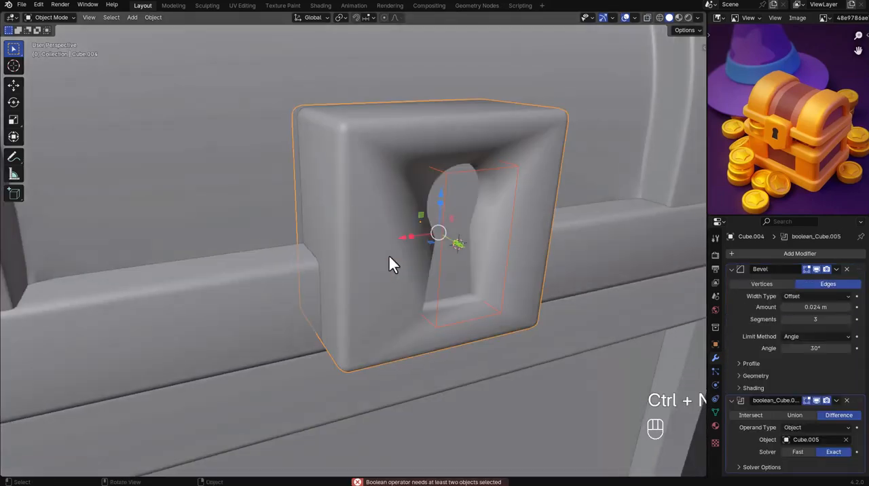
Shade the lock plate auto smooth and check the keyhole recess from another angle.
left_click(442, 263)
right_click(442, 264)
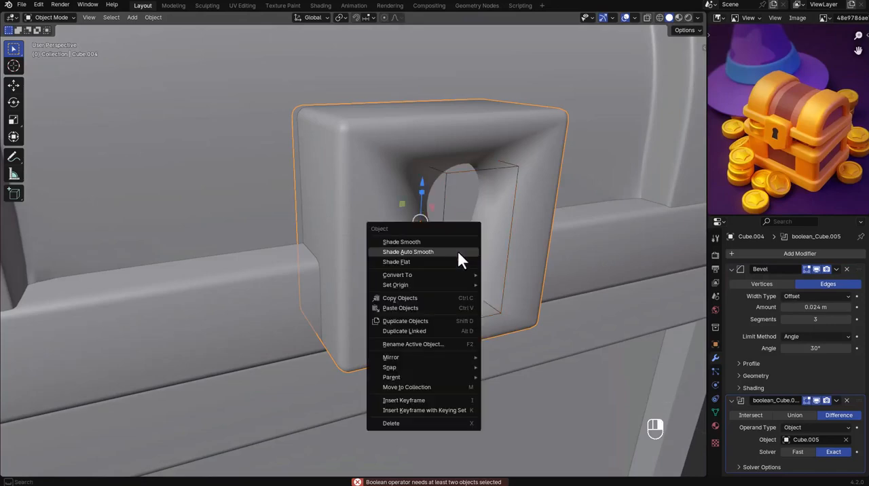
left_click(457, 253)
middle_click_drag(458, 260, 400, 197)
left_click(399, 199)
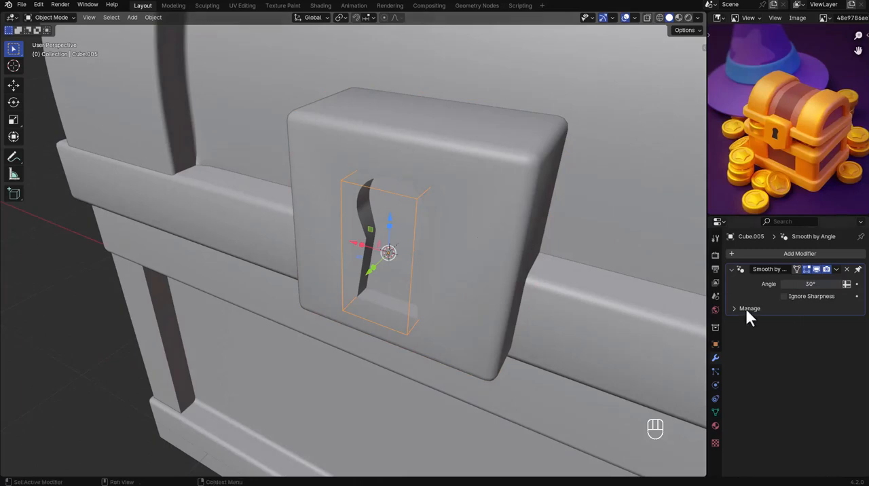
Try the Fast solver on the lock plate's Boolean modifier and switch back to Exact.
left_click(515, 197)
left_click(733, 270)
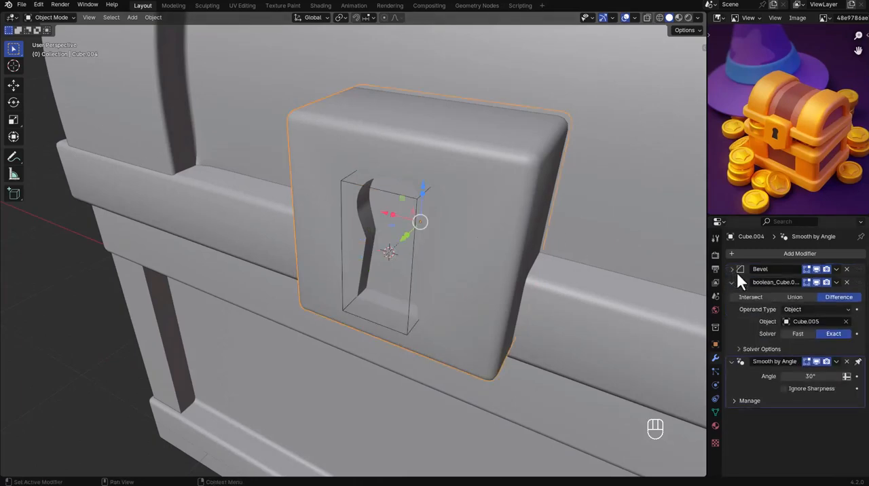
left_click(836, 282)
left_click(800, 334)
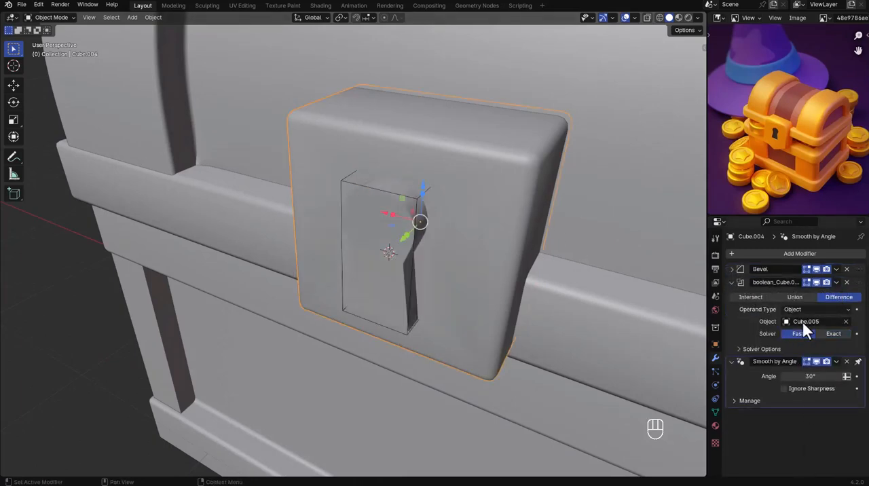
left_click(822, 335)
Try applying the lock plate's Boolean modifier and reapplying auto smooth shading.
left_click(835, 283)
left_click(817, 299)
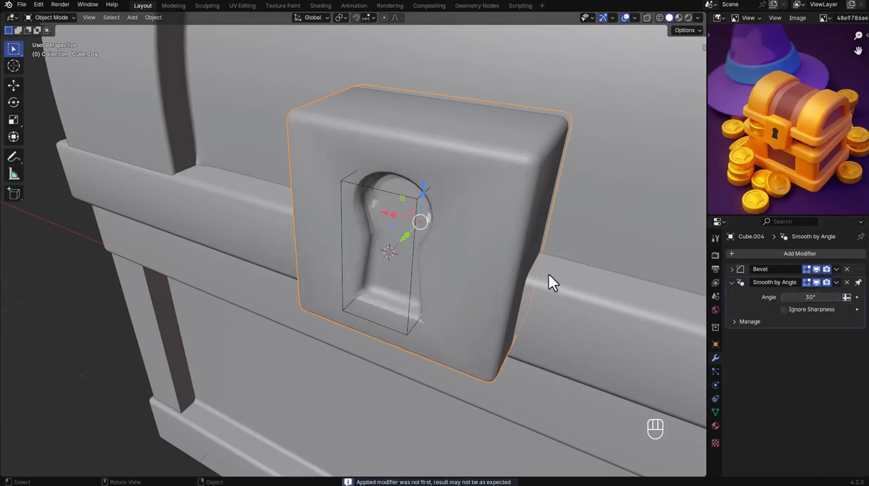
right_click(469, 241)
left_click(465, 240)
left_click(421, 200)
right_click(419, 198)
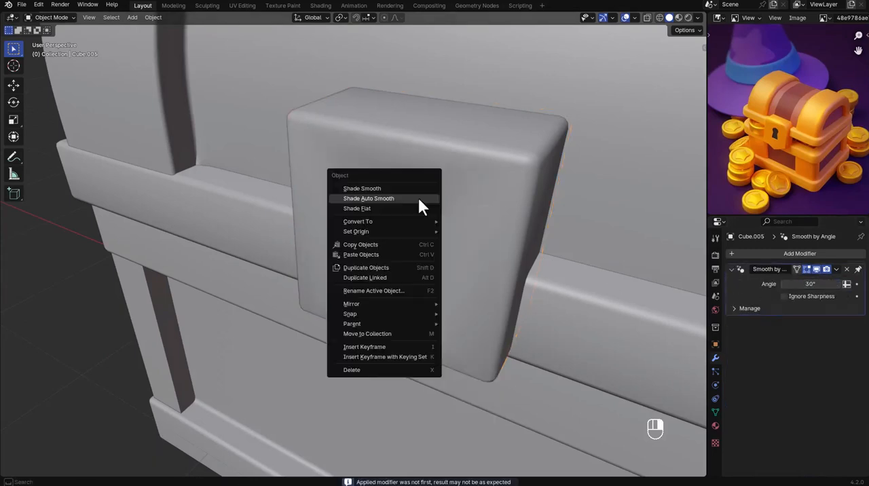
left_click(417, 195)
Undo the shading changes and the applied Boolean modifier on the lock plate.
key("ctrl+z")
key("ctrl+z")
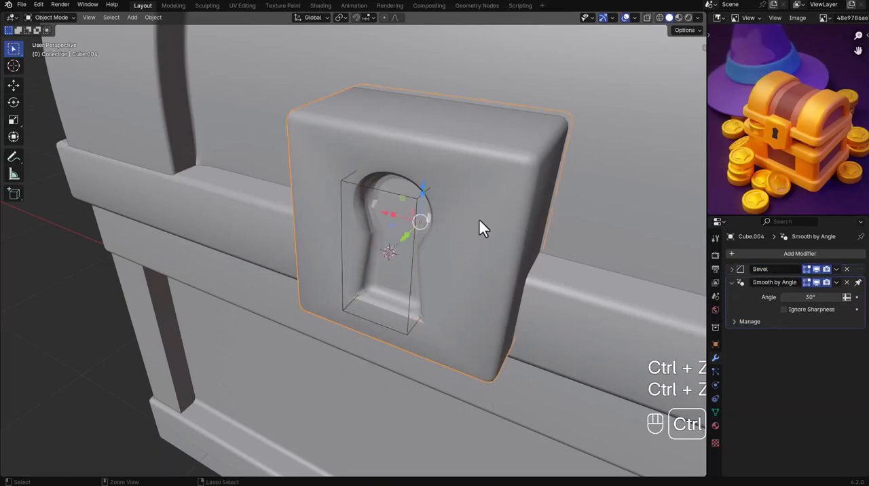
key("ctrl+z")
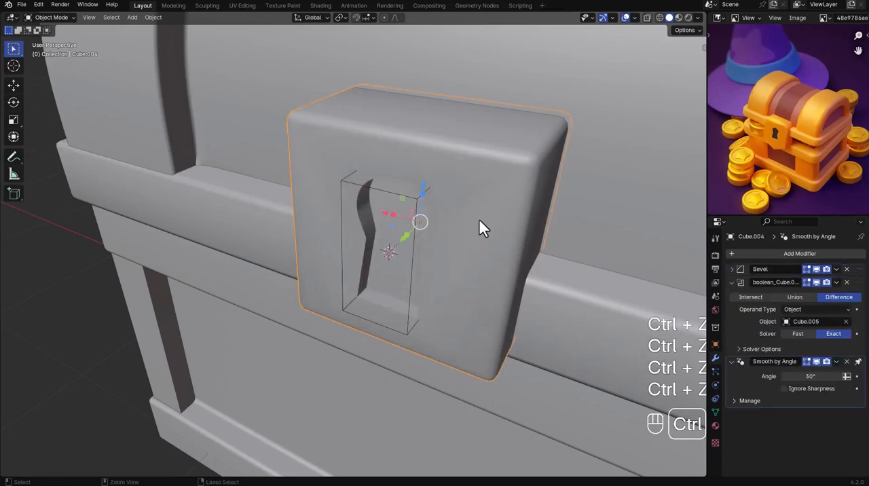
Hide the keyhole cutter object and save the file.
left_click(417, 214)
left_click_drag(359, 270, 375, 258)
key("h")
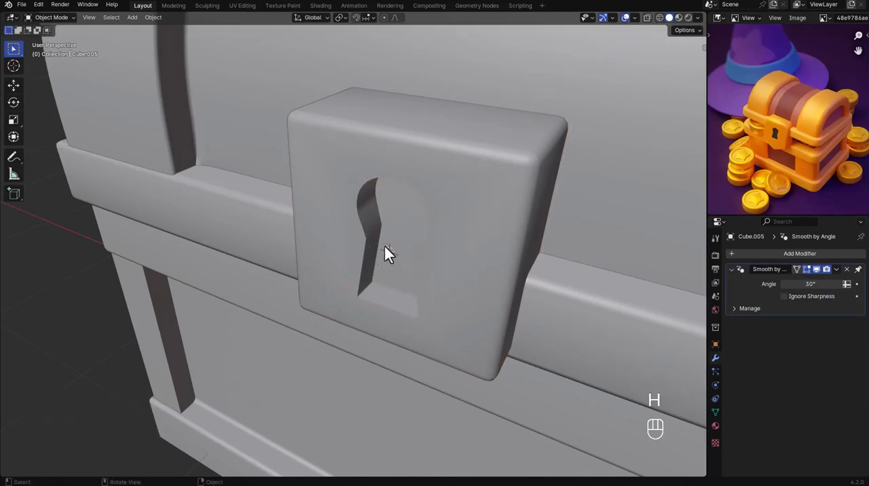
key("ctrl+s")
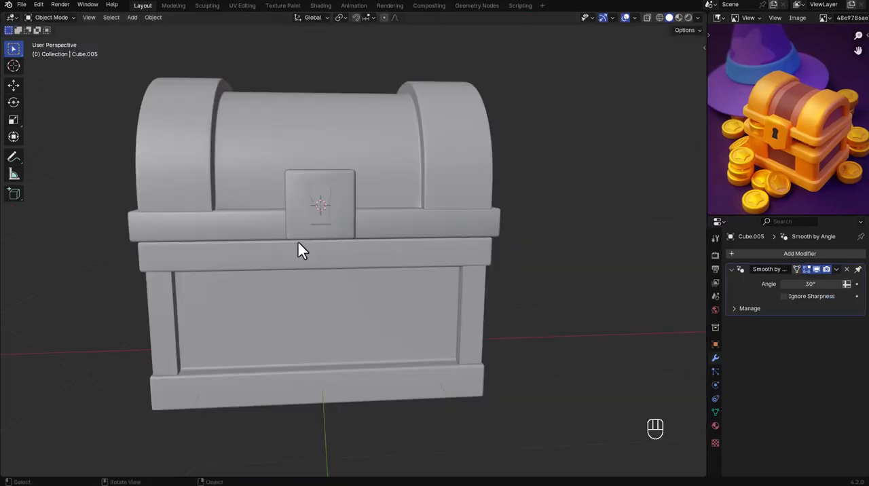
Unhide the keyhole cutter and parent it to the lock plate with Keep Transform.
middle_click_drag(298, 243, 335, 233)
left_click(336, 234)
scroll(330, 222, "up", 3)
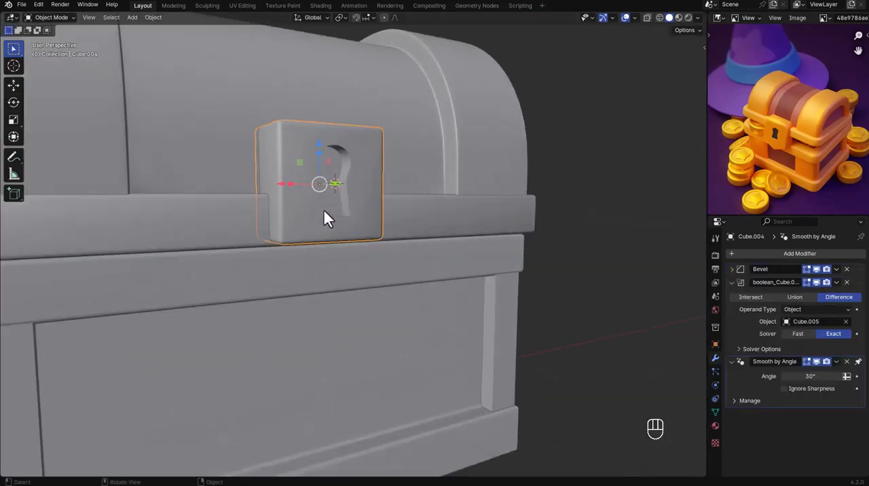
middle_click_drag(373, 182, 328, 198)
key("alt+h")
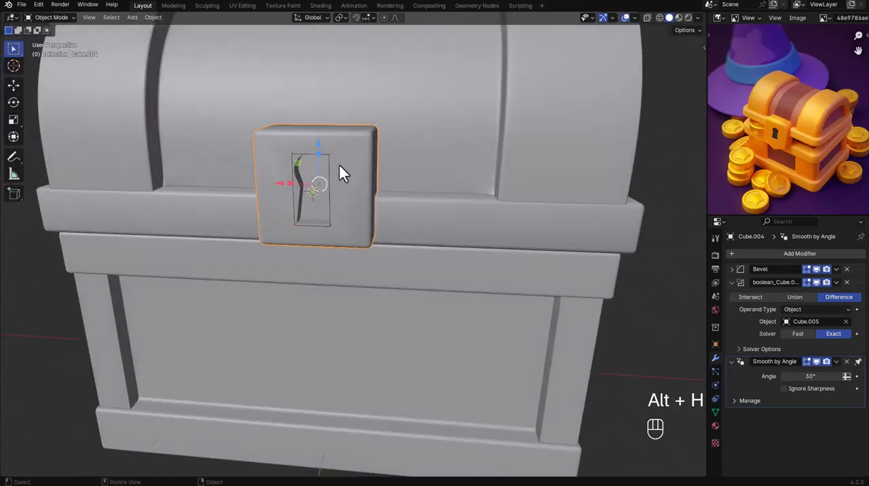
scroll(323, 163, "up", 4)
left_click(328, 157)
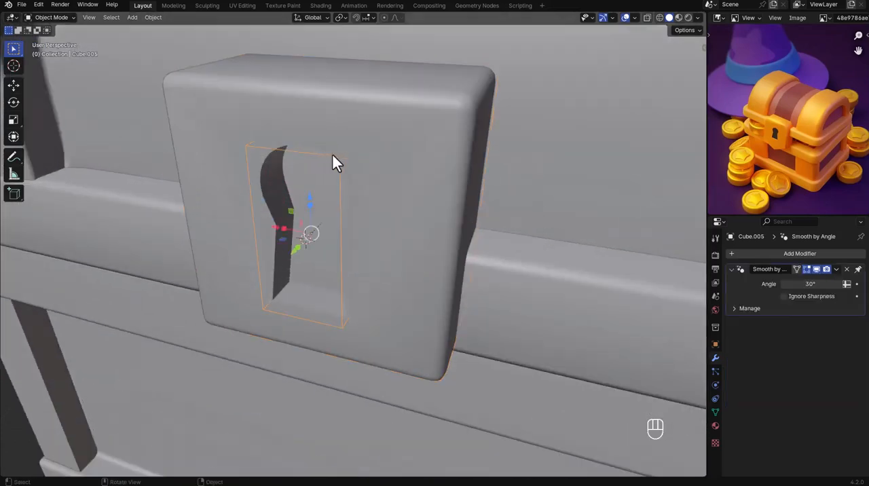
left_click(379, 161, "shift")
key("ctrl+p")
left_click(377, 155)
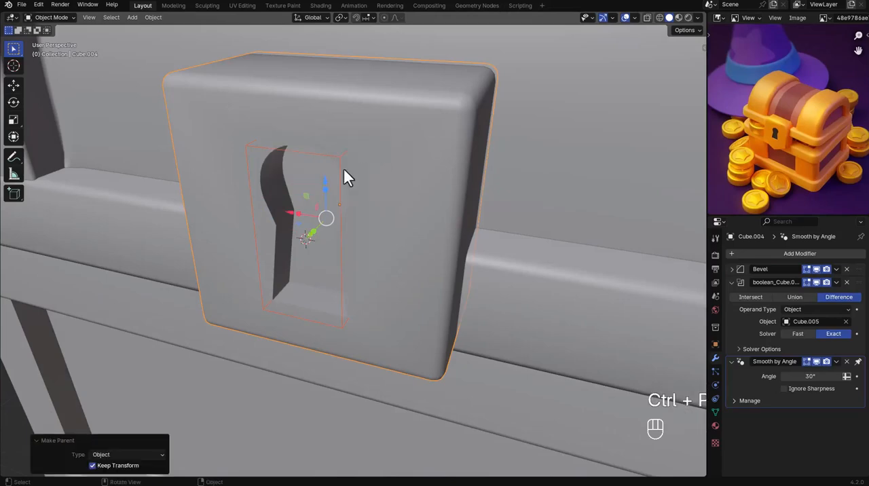
Hide the keyhole cutter and move the lock plate down about 0.058 m along Z.
left_click(337, 160, "shift")
key("h")
left_click(401, 173)
key("g")
key("z")
left_click(412, 216)
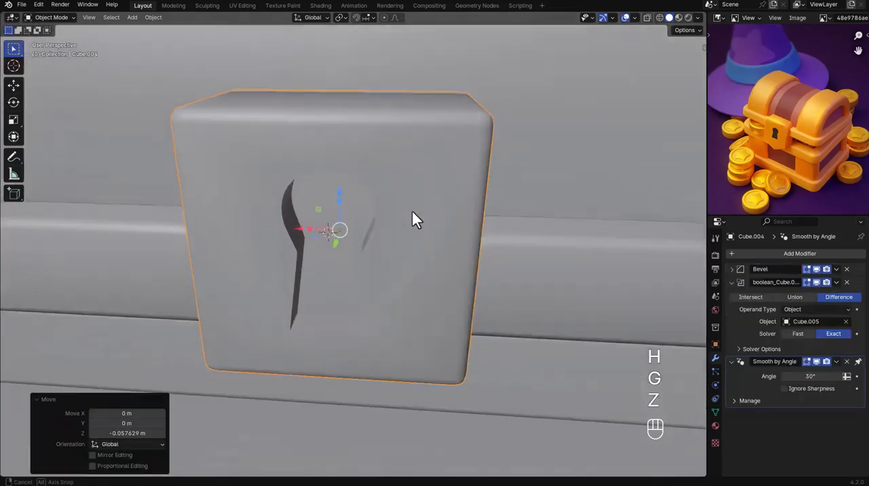
Move the lock plate back up about 0.031 m along Z.
scroll(422, 216, "down", 5)
middle_click_drag(384, 224, 418, 193)
key("g")
key("z")
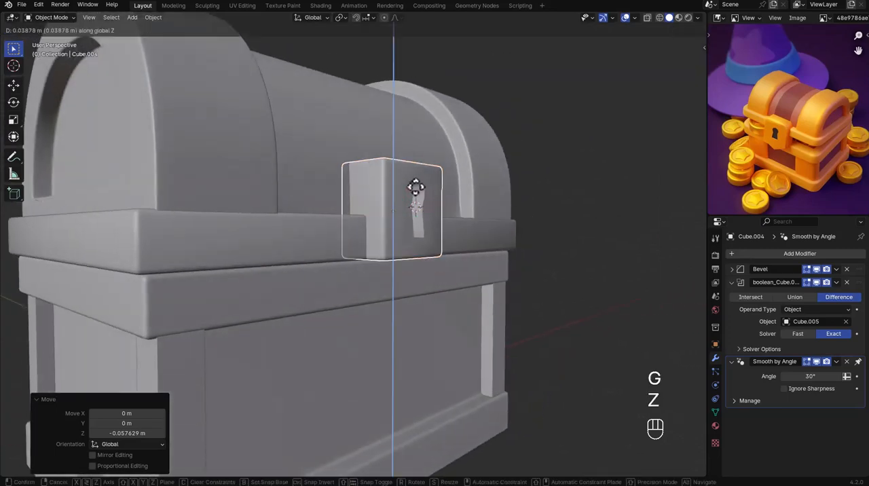
left_click(416, 189)
middle_click_drag(432, 194, 374, 214)
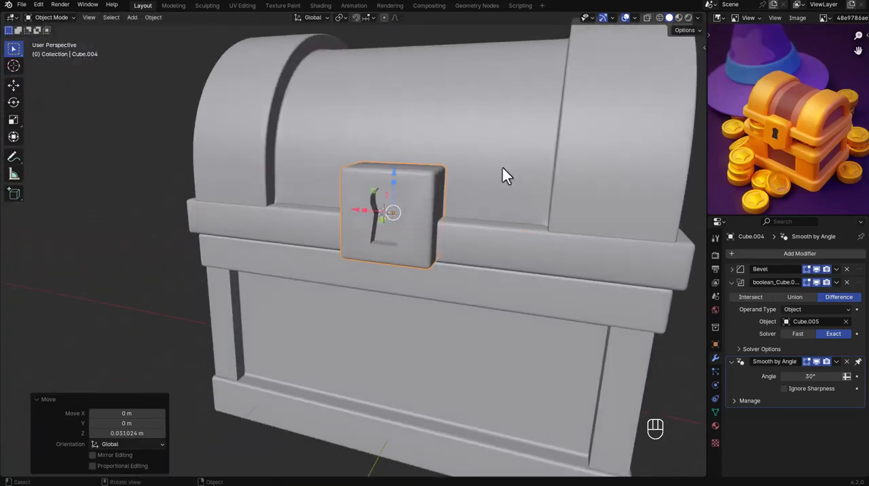
In left orthographic view, parent the lock plate to the domed lid with Keep Transform.
left_click(553, 162)
middle_click_drag(543, 163, 426, 171, "alt")
scroll(426, 172, "down", 2)
key("r")
right_click(334, 165)
left_click(318, 166)
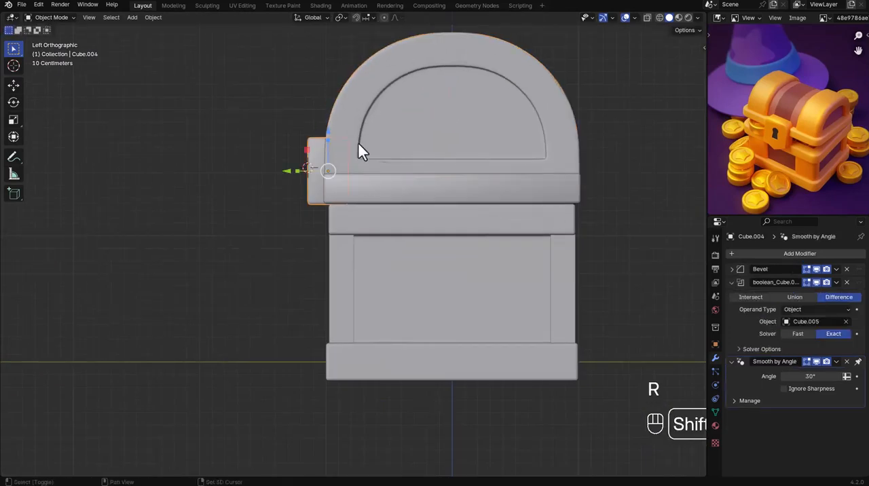
left_click(358, 144, "shift")
key("q")
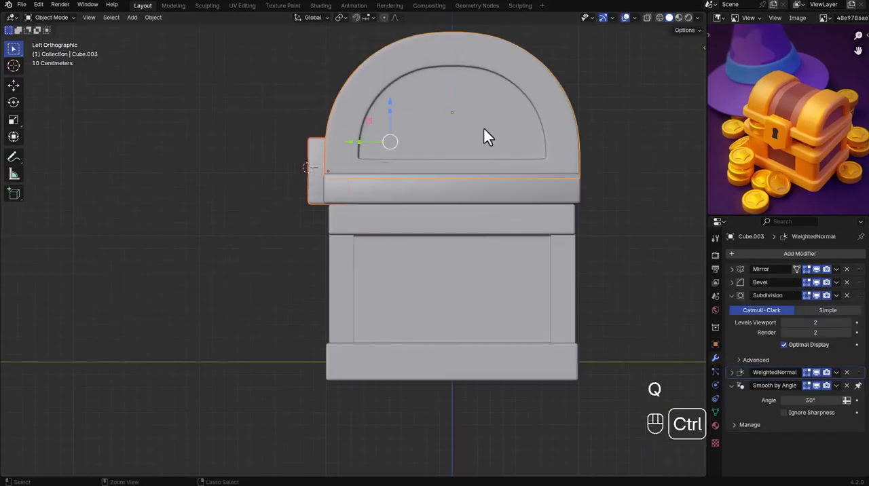
key("ctrl+p")
left_click(483, 129)
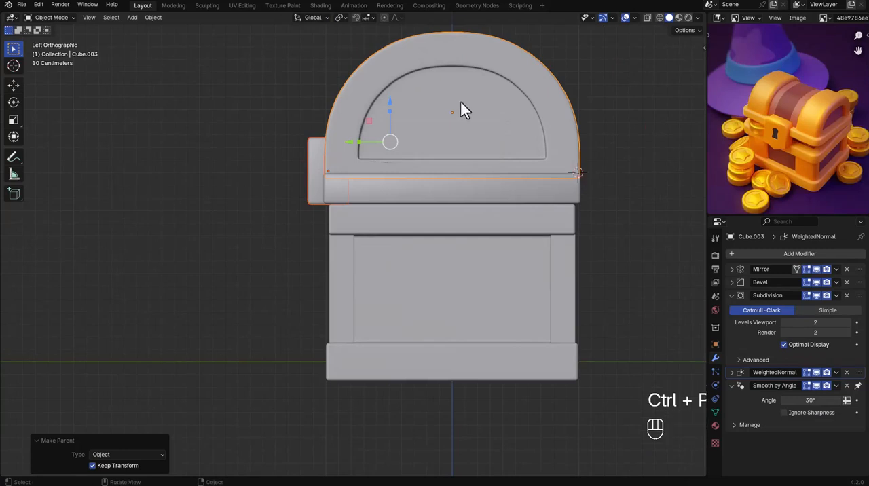
Use the 3D cursor at the lid's rear lower corner as pivot and rotate the lid open about 7.3°.
left_click(337, 17)
left_click(364, 54)
key("r")
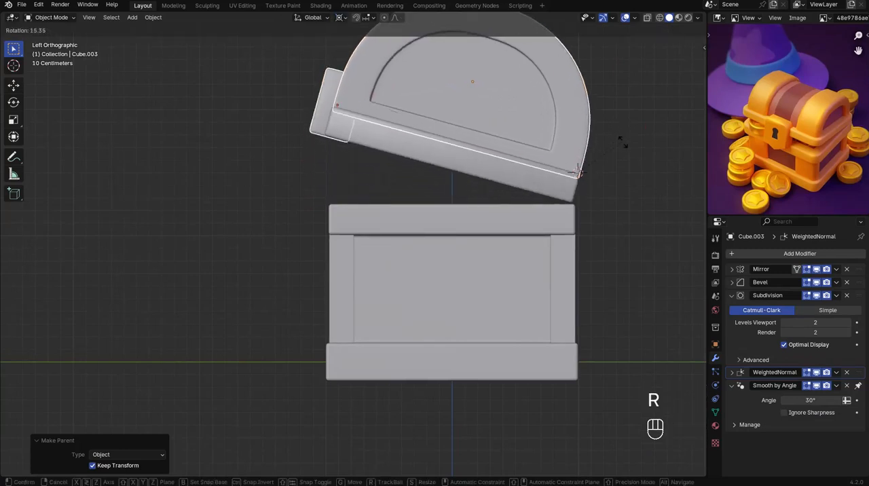
left_click(606, 142)
Lower the tilted lid slightly along Z so its rear edge meets the chest base.
scroll(575, 156, "up", 3)
key("g")
key("z")
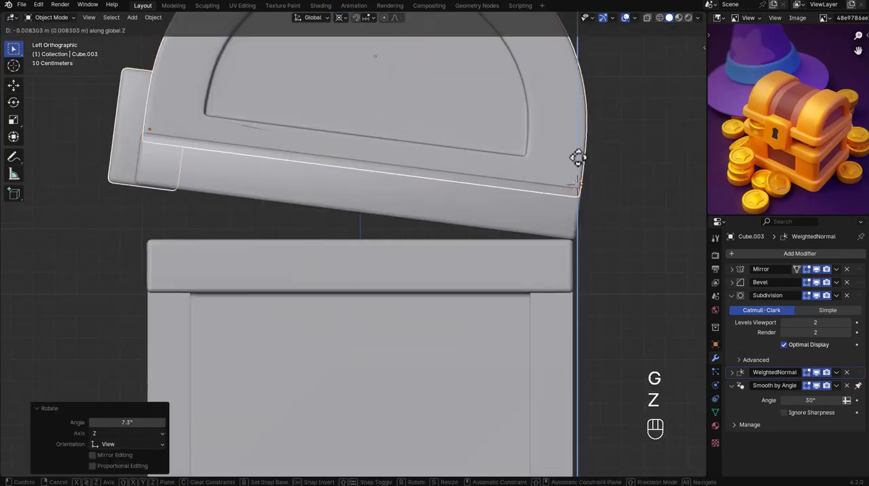
left_click(575, 159)
scroll(571, 160, "down", 3)
middle_click_drag(526, 156, 566, 168)
left_click(619, 170)
Add one centered vertical loop cut through the lock plate.
middle_click_drag(463, 162, 361, 150)
scroll(411, 150, "down", 4)
scroll(407, 166, "up", 2)
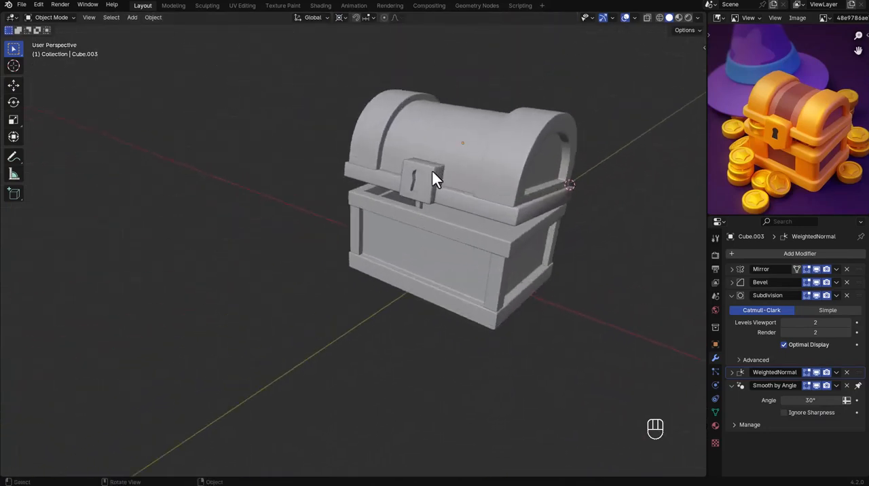
left_click(440, 173)
scroll(439, 173, "up", 5)
middle_click_drag(422, 188, 458, 188)
key("Tab")
scroll(406, 205, "up", 3)
middle_click_drag(404, 216, 411, 180)
key("ctrl+r")
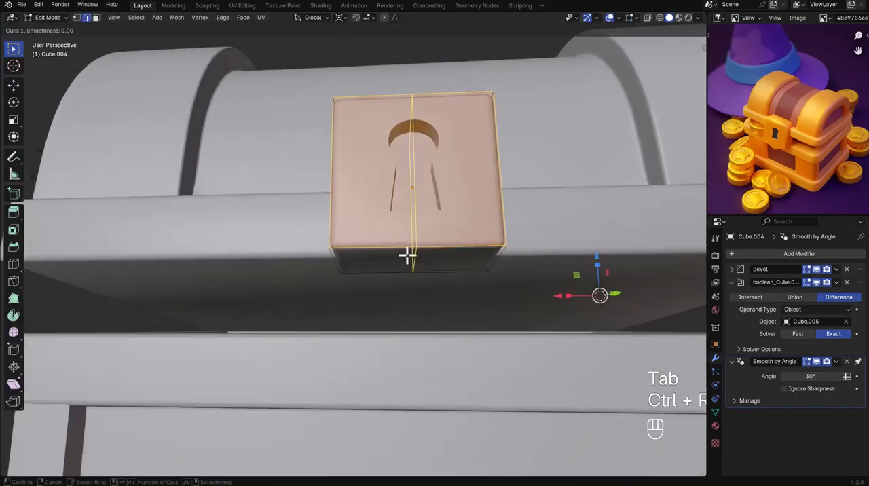
left_click(408, 256)
right_click(403, 249)
Pull the lock plate's lower middle edge down along Z by about 0.1 m to give the plate a point.
left_click(416, 256)
key("g")
key("z")
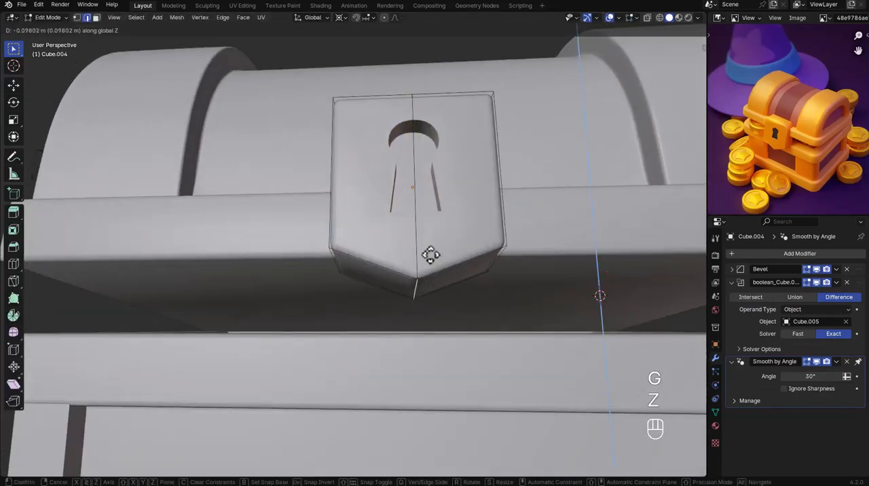
left_click(431, 254)
mouse_move(438, 192)
middle_mouse_down()
mouse_move(426, 225)
mouse_move(424, 202)
middle_mouse_up()
key("Tab")
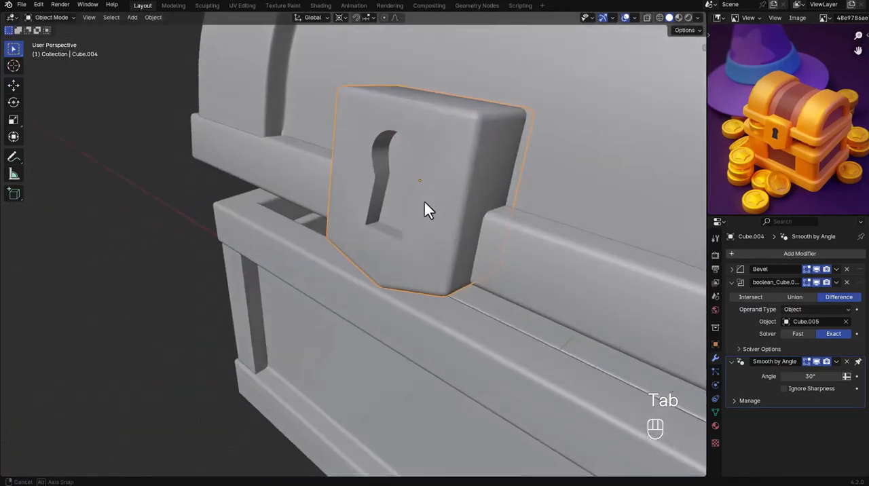
Check the pointed lock plate on the whole chest and save the file.
scroll(425, 201, "down", 5)
left_click(253, 149)
middle_click_drag(446, 159, 418, 159)
scroll(418, 159, "down", 3)
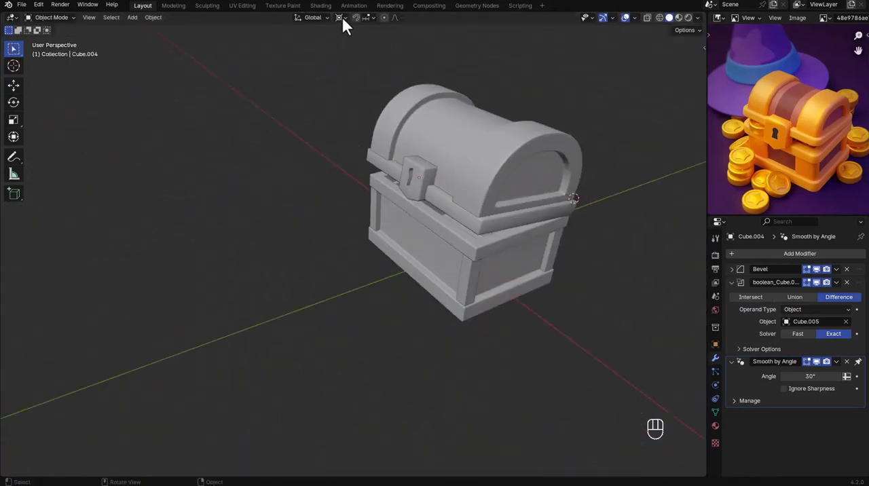
middle_click_drag(443, 110, 480, 245)
key("ctrl+s")
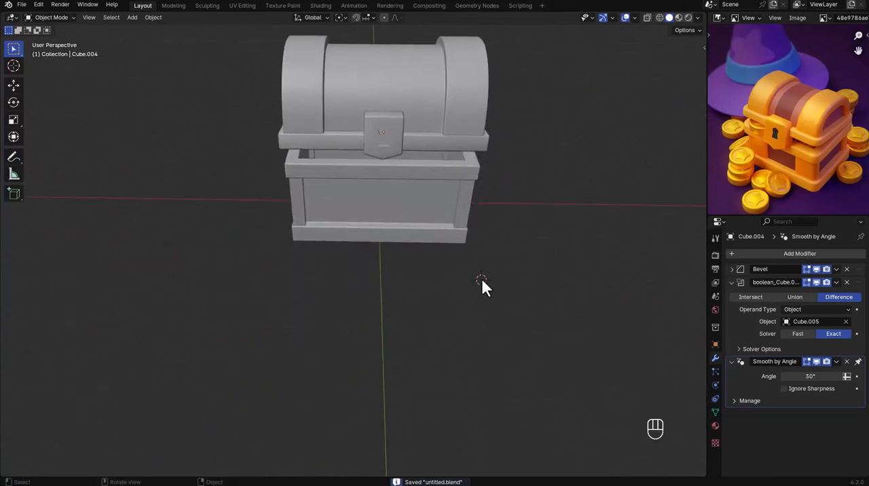
Add a plane as the ground and scale it by 20 in X and Y only.
key("shift+a")
key("shift+a")
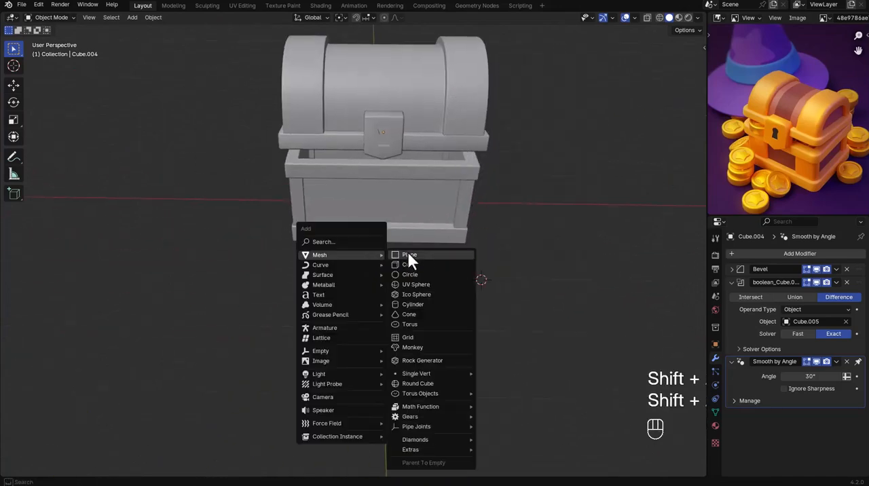
left_click(411, 256)
type("s")
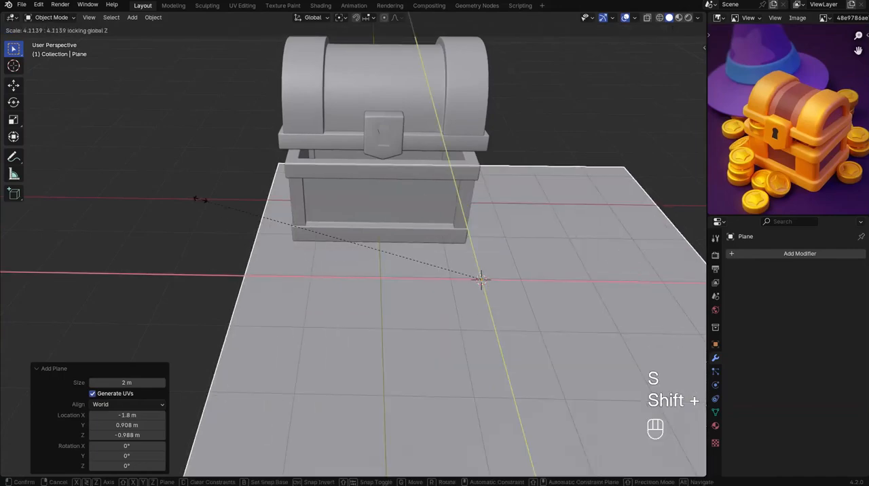
type("20")
key("KP_Enter")
Check the camera view and delete the one unneeded extra object from the scene, keeping the ground plane.
key("KP_0")
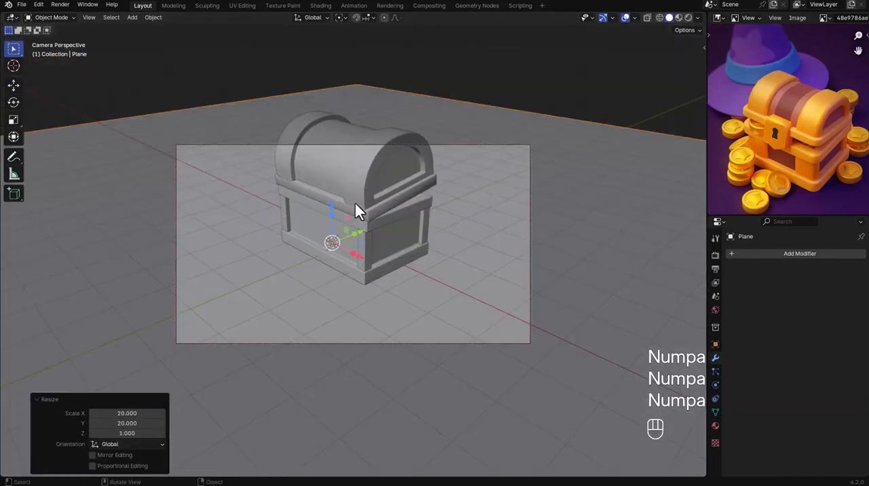
middle_click_drag(355, 203, 342, 252)
key("KP_0")
scroll(407, 311, "down", 2)
key("shift+a")
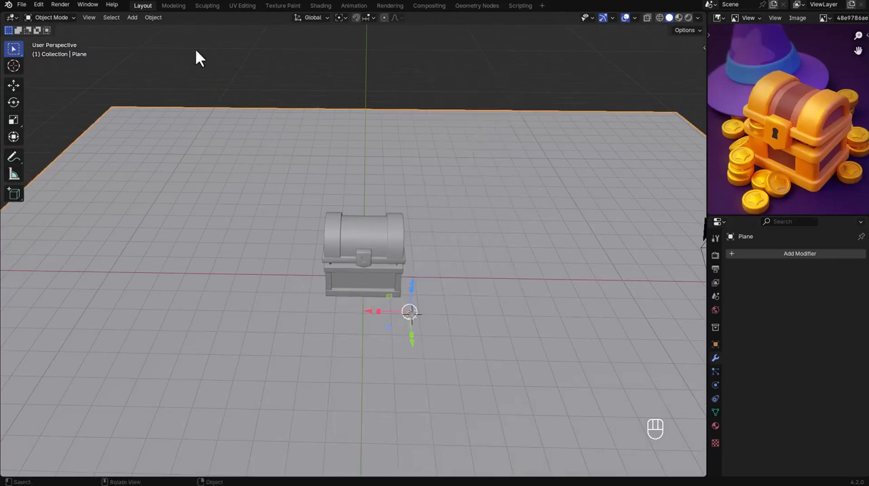
key("x")
Add a 32-vertex cylinder beside the chest's front corner and scale it to about 0.515.
middle_click_drag(369, 291, 413, 316)
scroll(413, 316, "up", 5)
key("shift+a")
mouse_move(407, 294)
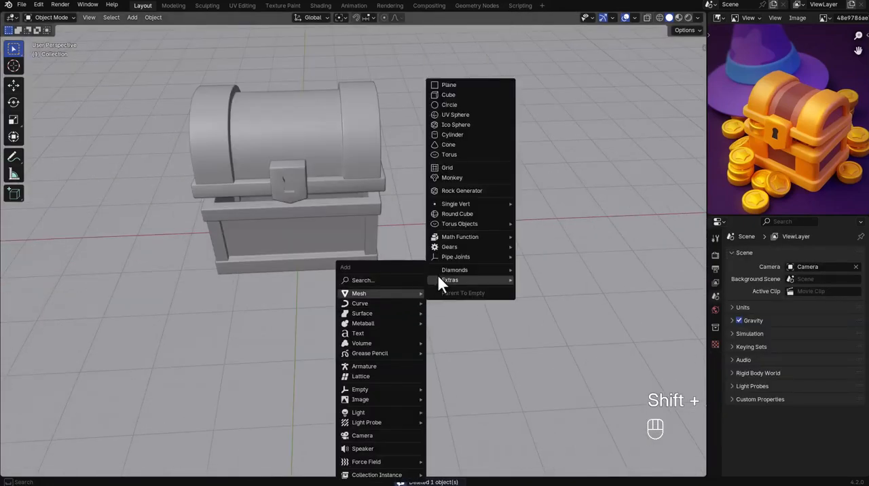
left_click(452, 134)
key("s")
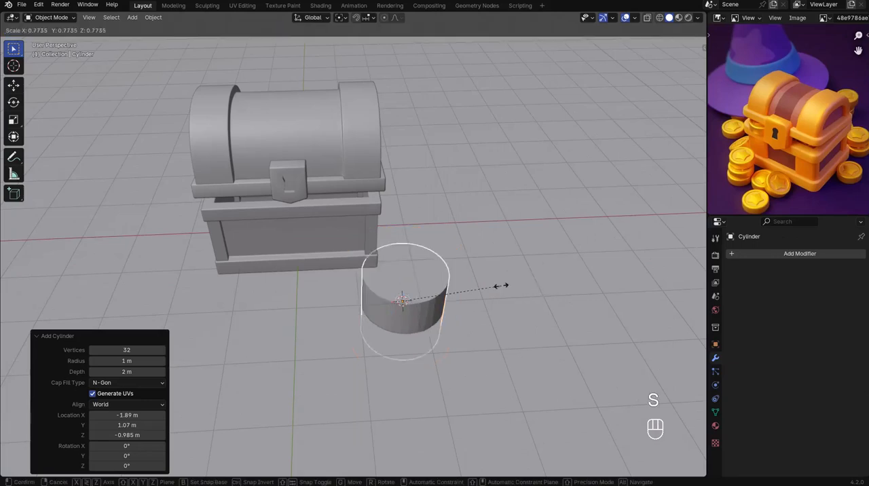
left_click(392, 314)
Flatten the cylinder along Z into a thin coin disc and raise it about 0.1 m above the ground plane.
scroll(392, 314, "up", 3)
key("s")
key("z")
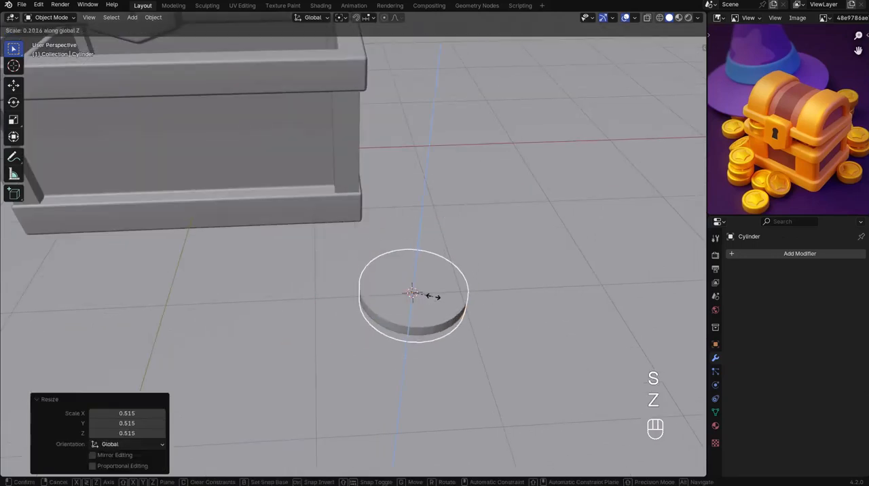
left_click(439, 303)
key("g")
key("z")
left_click(438, 292)
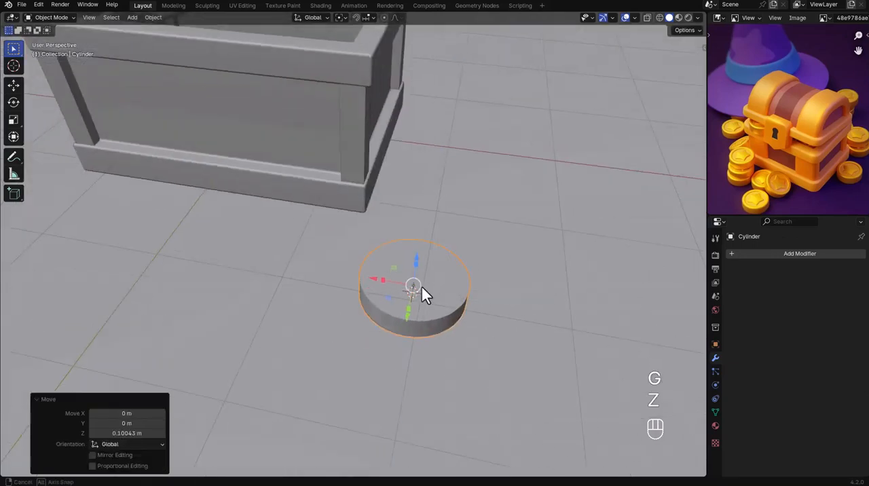
Apply the disc's scale and inset its top face by about 0.1 m to form the coin's rim.
key("ctrl+a")
left_click(431, 291)
middle_click_drag(431, 291, 405, 275)
scroll(411, 281, "up", 2)
key("Tab")
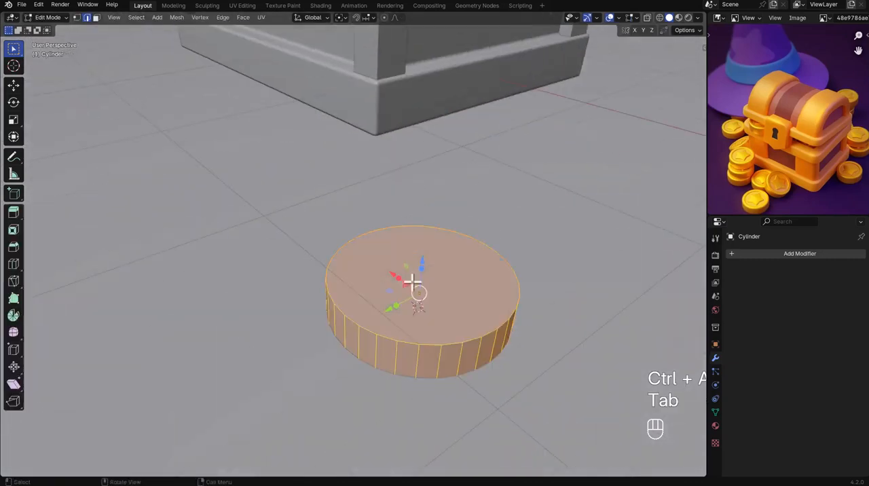
left_click(411, 285)
key("3")
left_click(444, 285)
key("i")
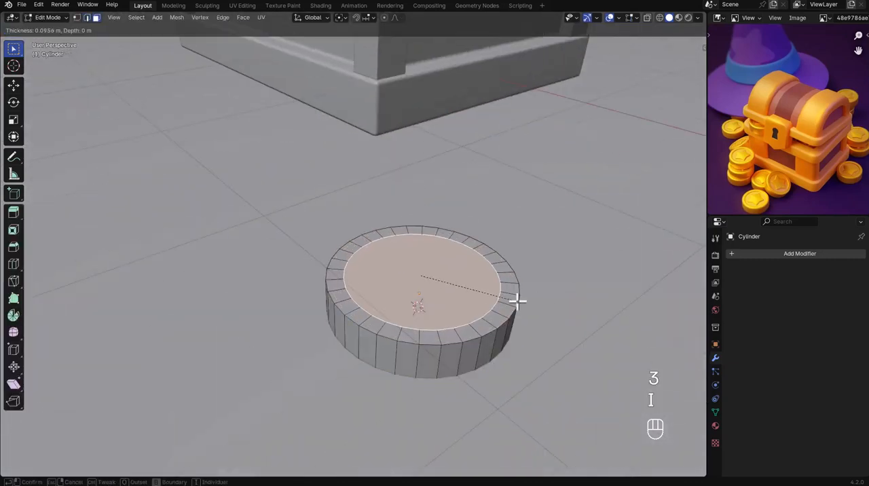
left_click(514, 301)
Extrude the inset face downward to recess the coin's centre, and apply the object's scale again.
key("e")
left_click(511, 310)
key("Tab")
key("ctrl+a")
left_click(503, 306)
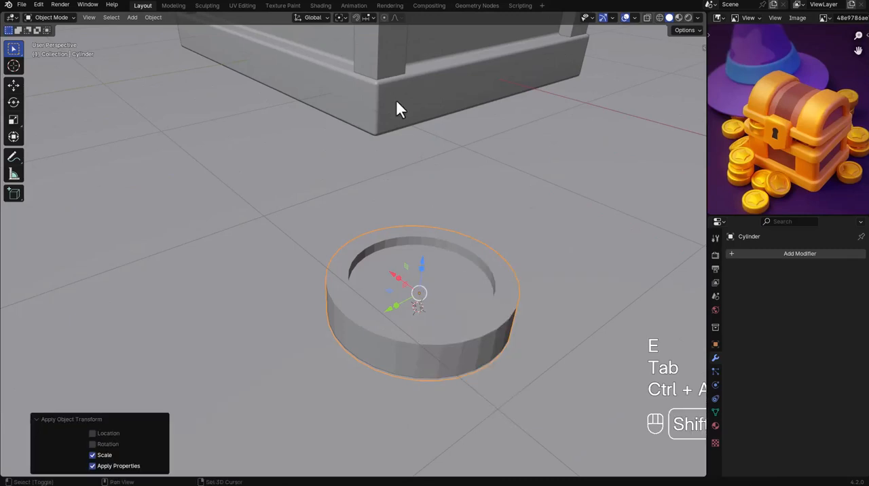
Copy the chest base's Bevel modifier to the coin.
left_click(398, 111, "shift")
left_click(835, 270)
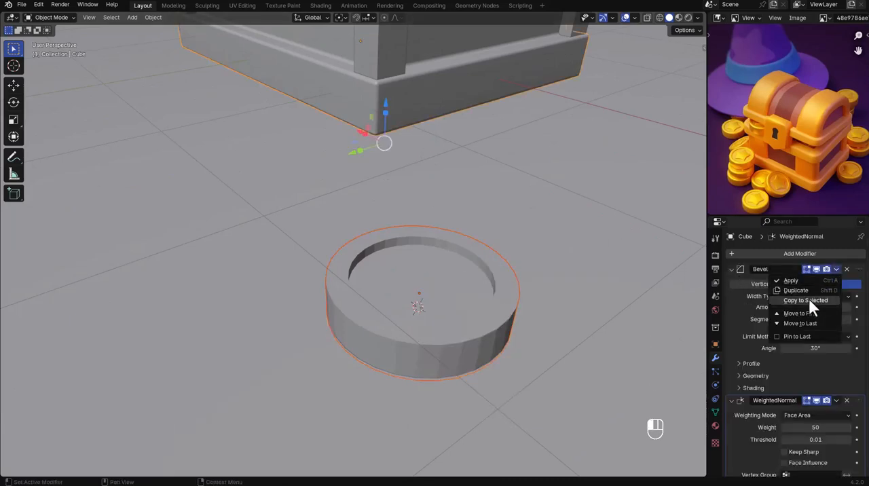
left_click(809, 301)
left_click(509, 309)
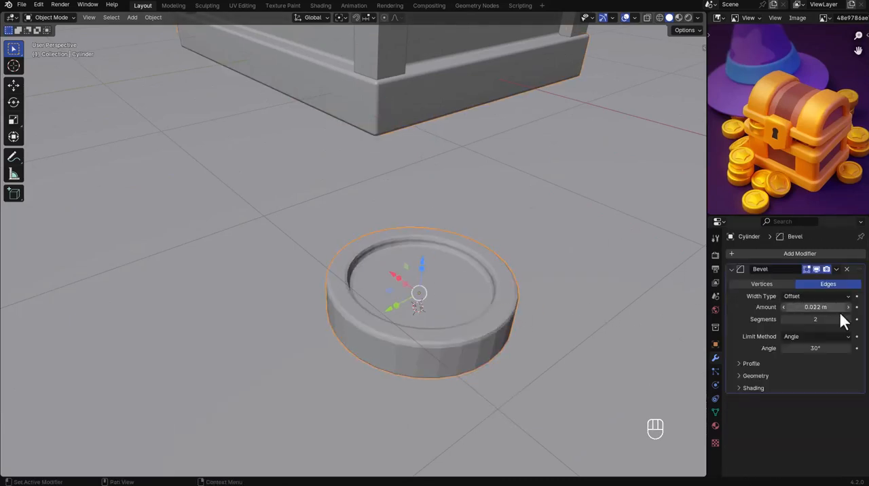
left_click(731, 269)
Add a Subdivision Surface modifier to the coin and shade it smooth.
left_click(751, 253)
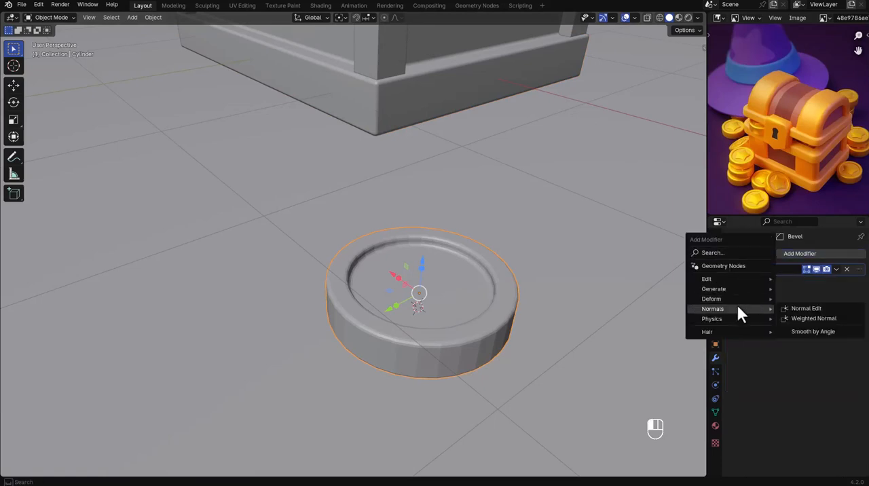
mouse_move(728, 300)
left_click(816, 417)
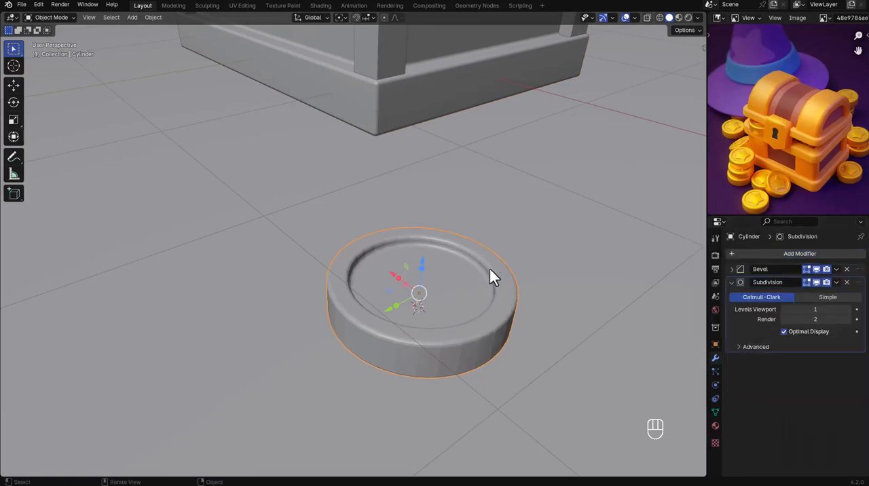
right_click(487, 265)
left_click(485, 256)
Snap the 3D cursor to the coin's recessed face and add a Simple Star mesh there, scaled to about 0.302.
key("Tab")
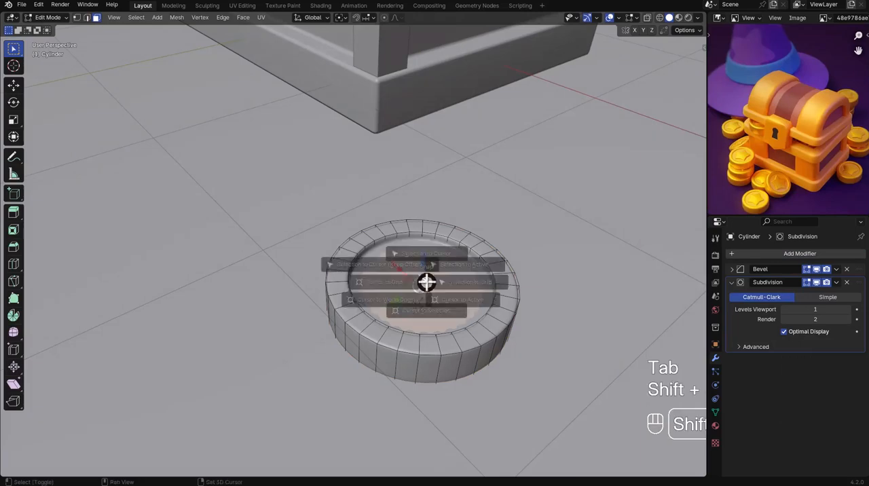
key("Tab")
key("shift+a")
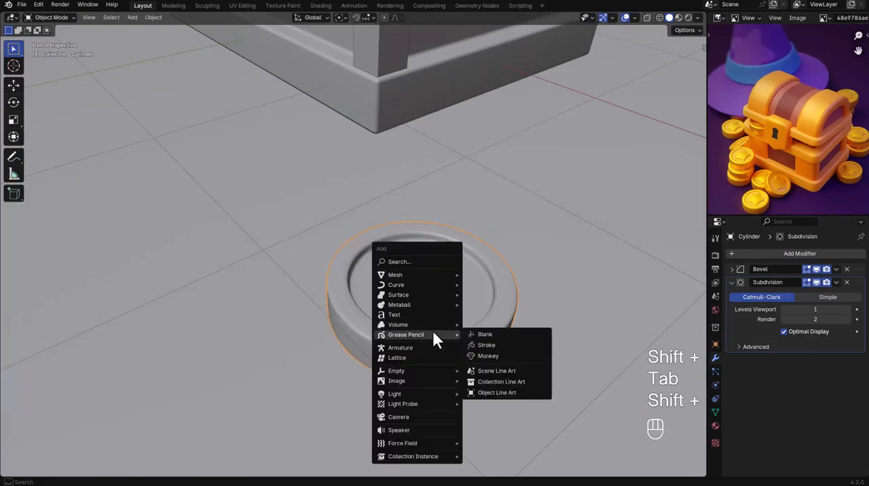
mouse_move(412, 275)
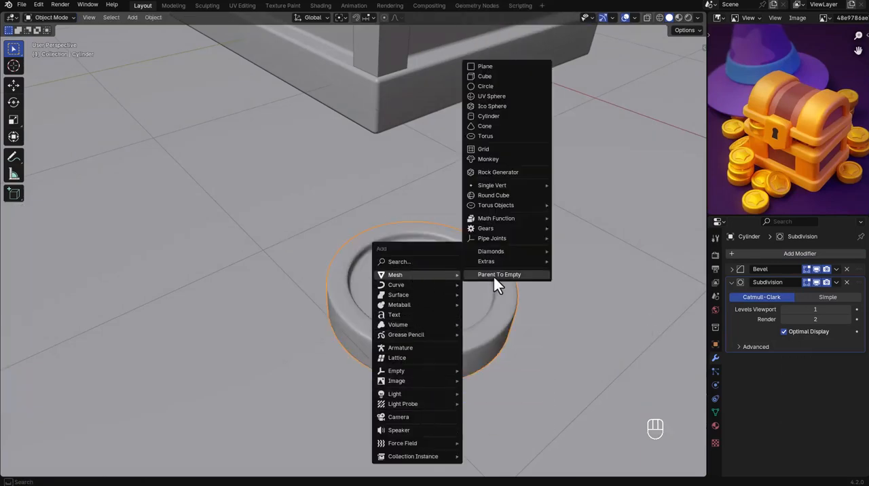
mouse_move(508, 218)
mouse_move(511, 261)
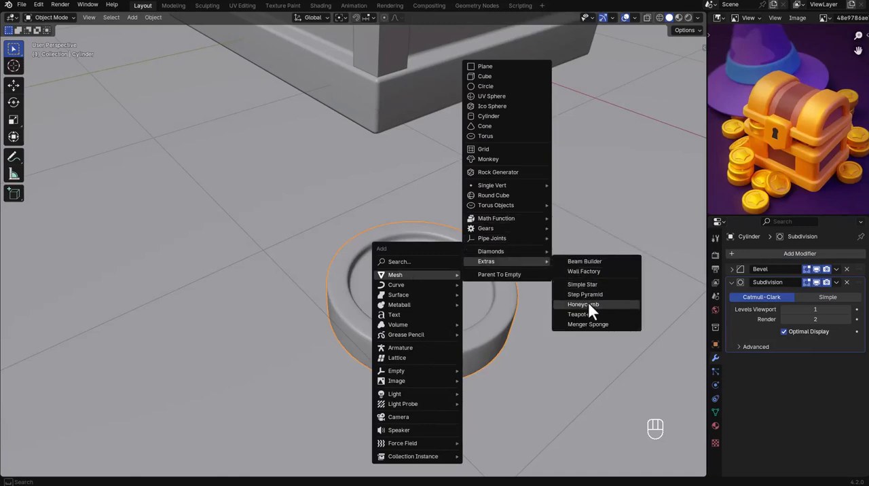
left_click(585, 284)
key("s")
left_click(475, 309)
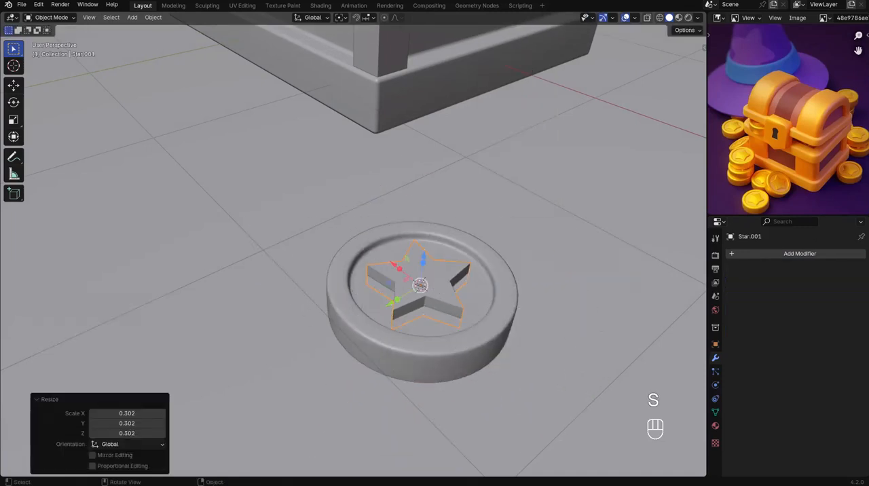
Lower the star slightly along Z into the coin's recess and copy the coin's Bevel modifier to it.
key("g")
key("z")
left_click(477, 318)
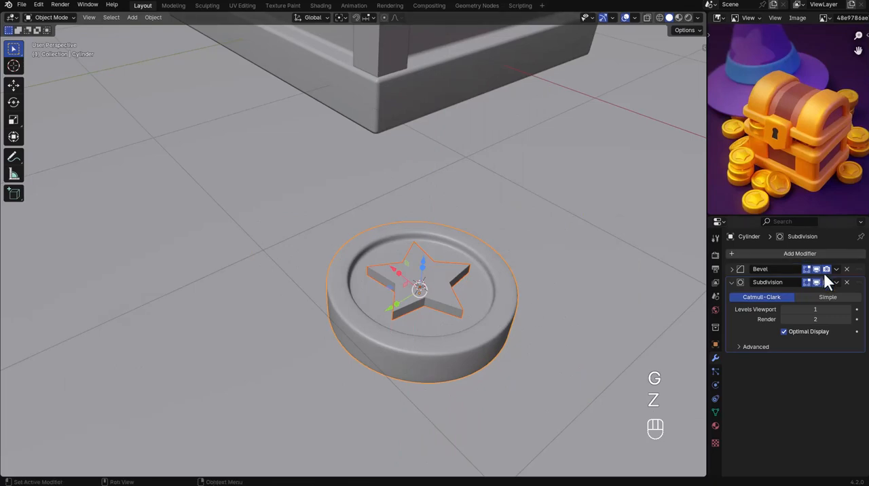
left_click(838, 282)
left_click(807, 302)
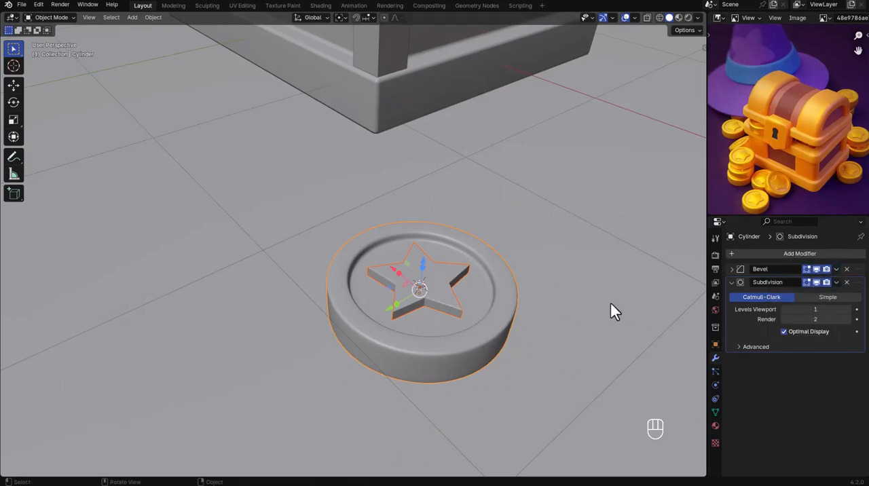
Set the star's Bevel amount to 0.037 m.
left_click(609, 302)
scroll(424, 272, "up", 4)
left_click(431, 286)
scroll(431, 286, "up", 3)
left_click(731, 269)
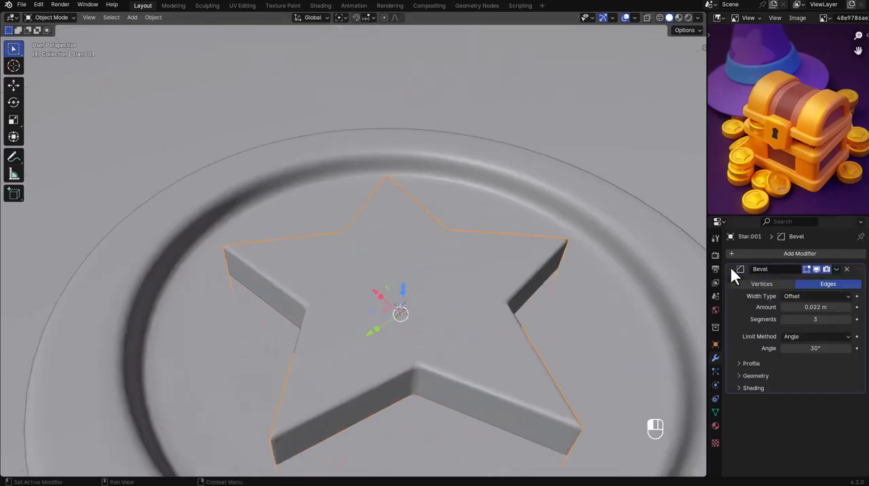
mouse_move(805, 307)
left_mouse_down("shift")
mouse_move(815, 307)
mouse_move(805, 307)
left_mouse_up("shift")
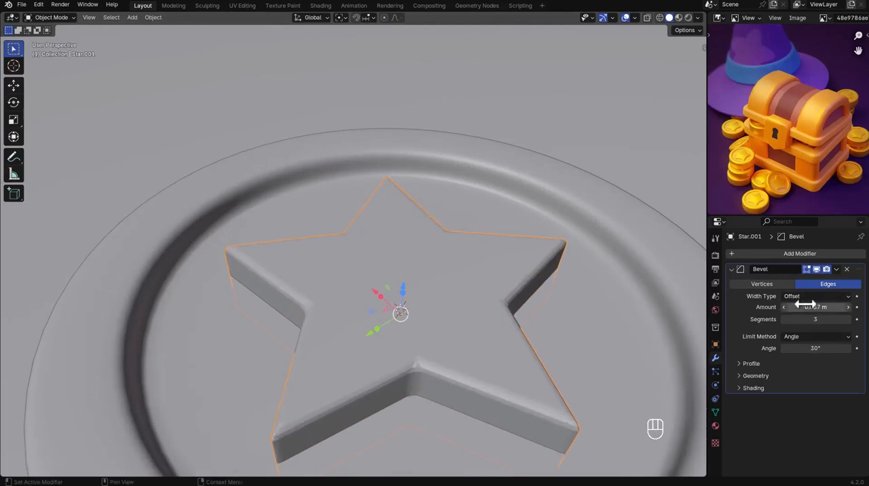
left_click(760, 376)
left_click(755, 376)
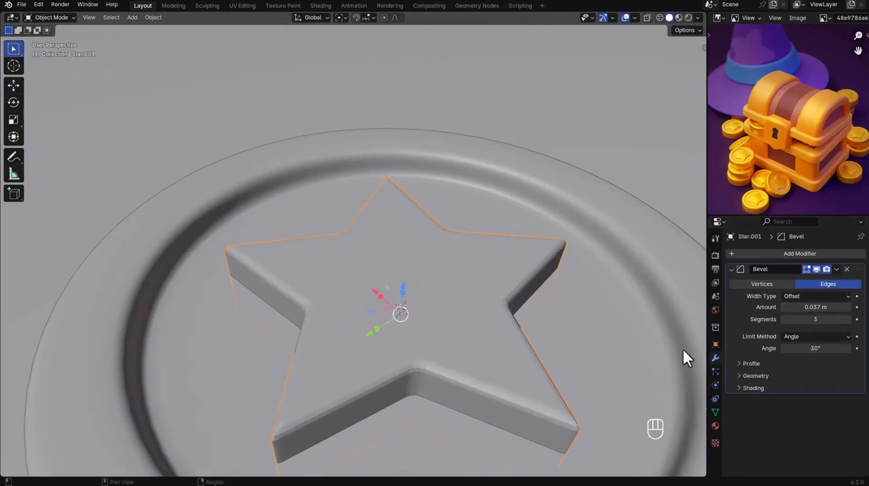
Shade the star smooth and add a Weighted Normal modifier to it.
right_click(530, 255)
left_click(525, 266)
middle_click_drag(526, 267, 501, 277)
scroll(492, 258, "down", 8)
left_click(504, 258)
scroll(483, 270, "up", 4)
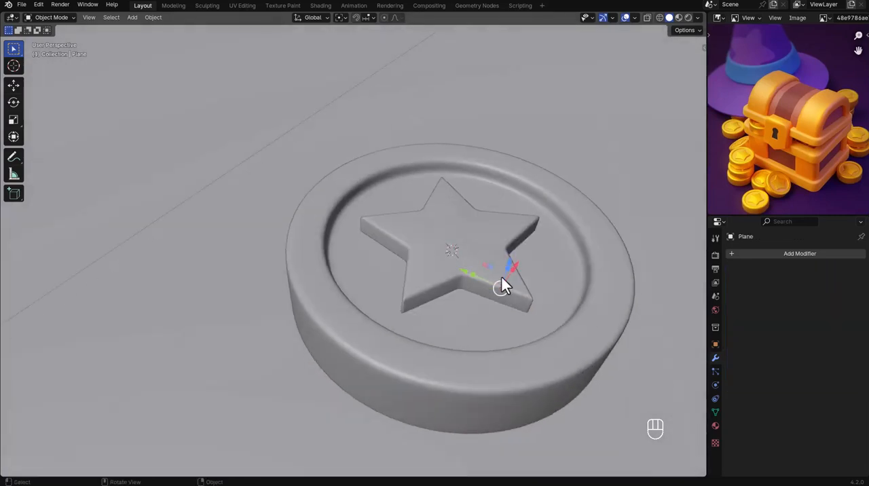
left_click(501, 278)
left_click(799, 253)
left_click(759, 214)
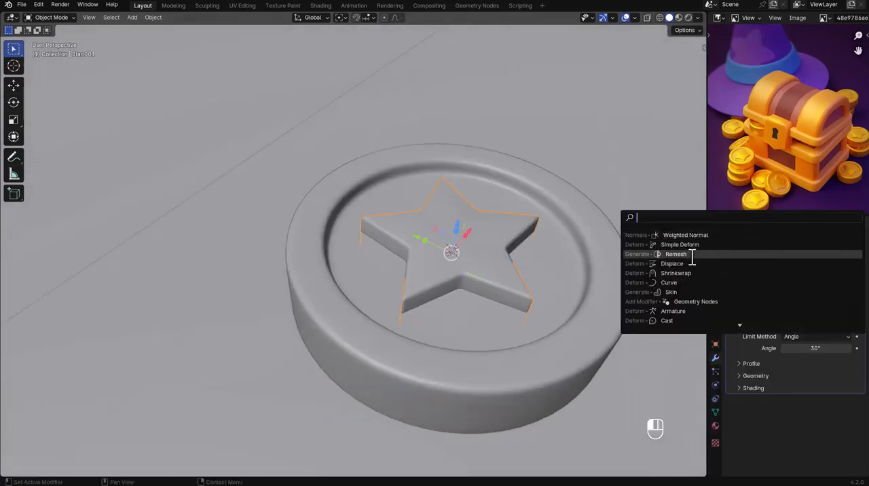
left_click(703, 234)
left_click(644, 265)
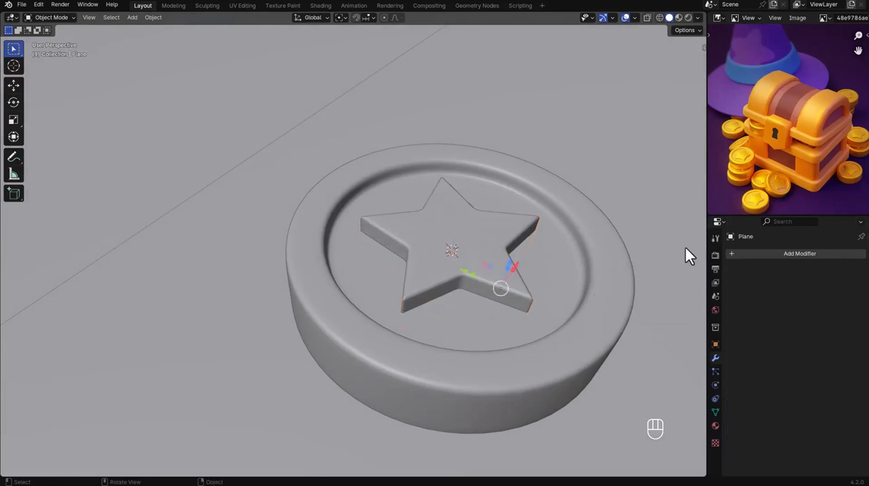
Save the file and parent the star to the coin.
key("ctrl+s")
scroll(543, 254, "down", 5)
left_click(521, 259)
left_click(561, 276, "shift")
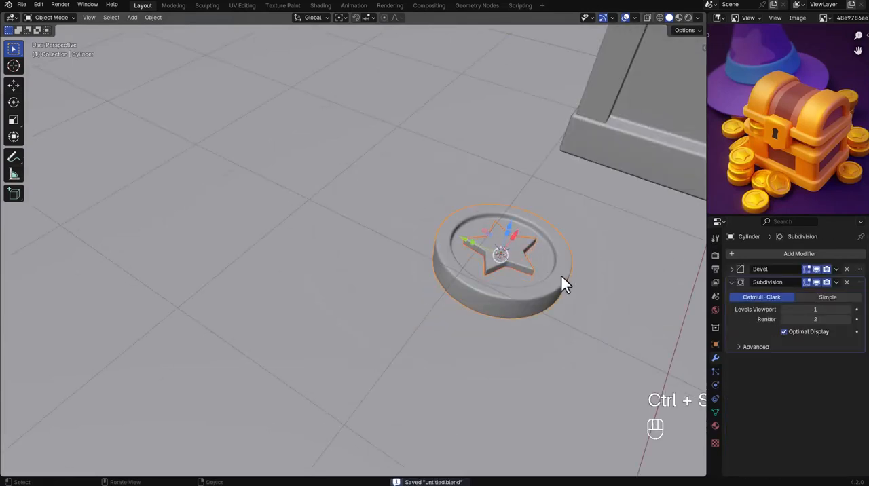
middle_click_drag(561, 274, 555, 298)
key("ctrl+p")
left_click(548, 272)
In top view, duplicate the coin with its star twice, placing the second copy about 1.14 m in X and 0.34 m in Y from the first.
scroll(522, 280, "down", 4)
left_click(518, 273, "shift")
scroll(518, 273, "up", 3)
key("shift+d")
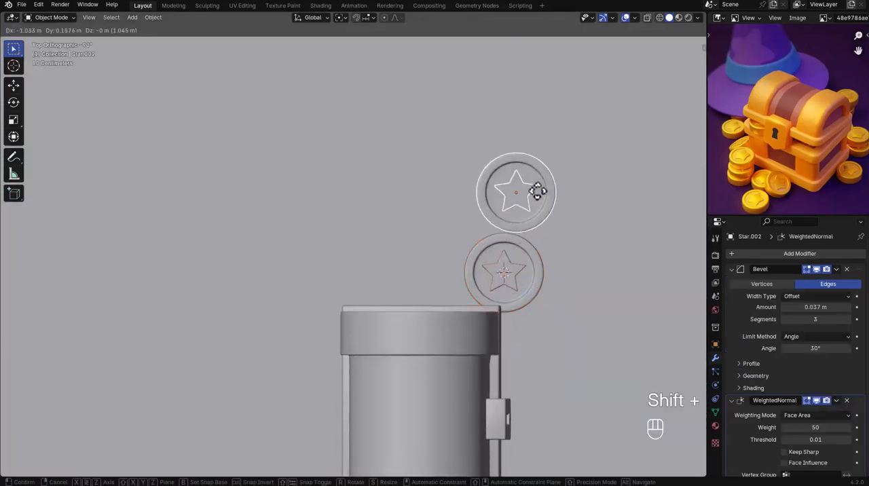
left_click(582, 194)
key("shift+d")
left_click(608, 296)
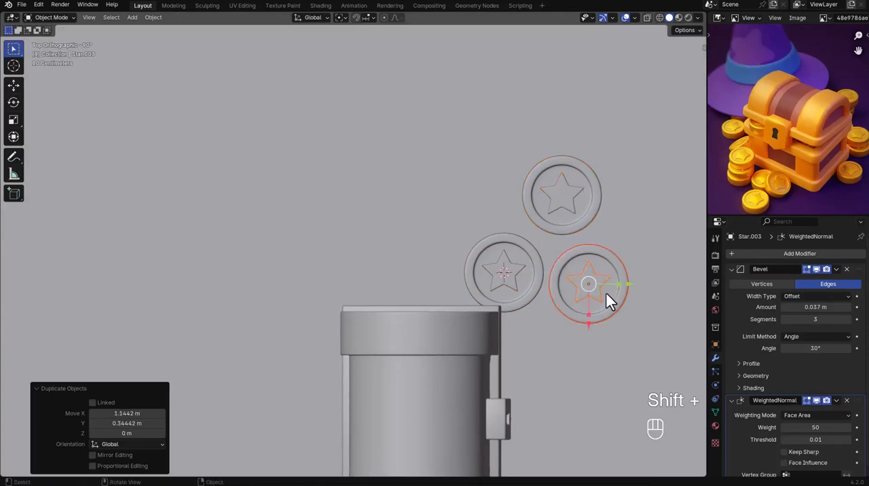
left_click(534, 278)
middle_click_drag(534, 278, 413, 209)
scroll(475, 255, "up", 3)
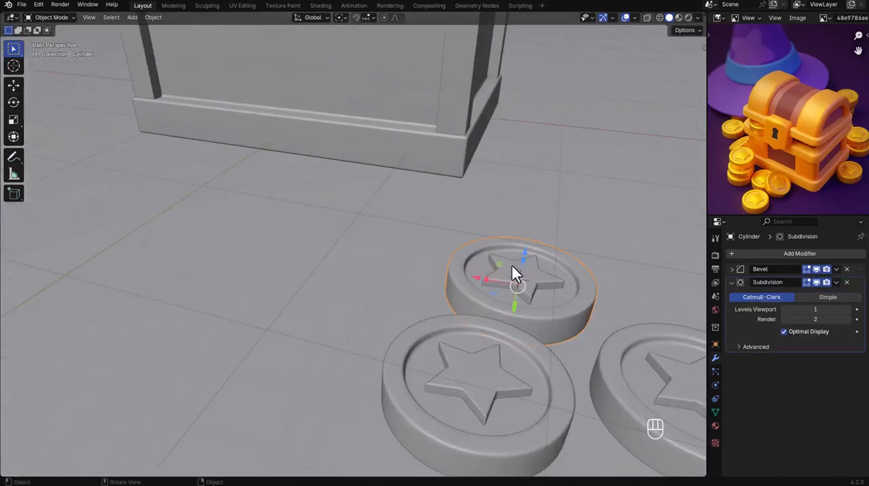
key("shift+d")
right_click(528, 271)
key("x")
left_click(539, 291)
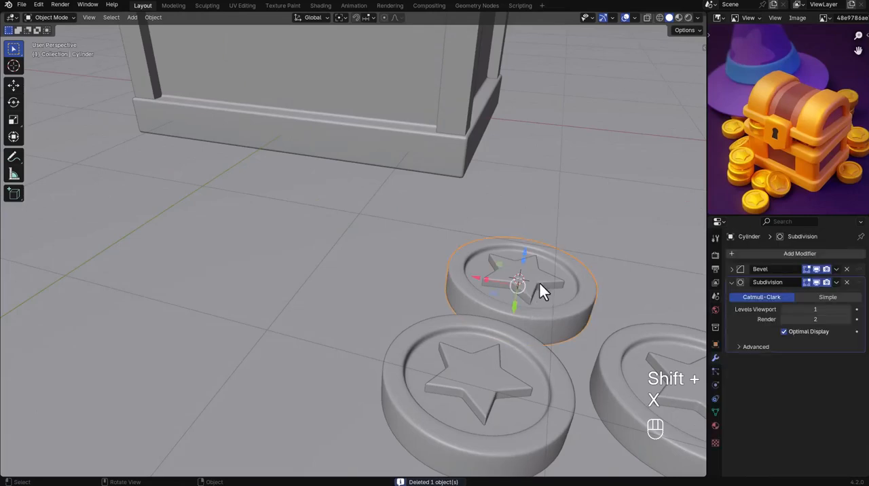
Duplicate the coin nearest the chest with its star, raise the copy about 0.25 m, and offset it about -0.04 m in X and -0.09 m in Y.
left_click(534, 277, "shift")
key("shift+d")
right_click(533, 268)
key("g")
key("z")
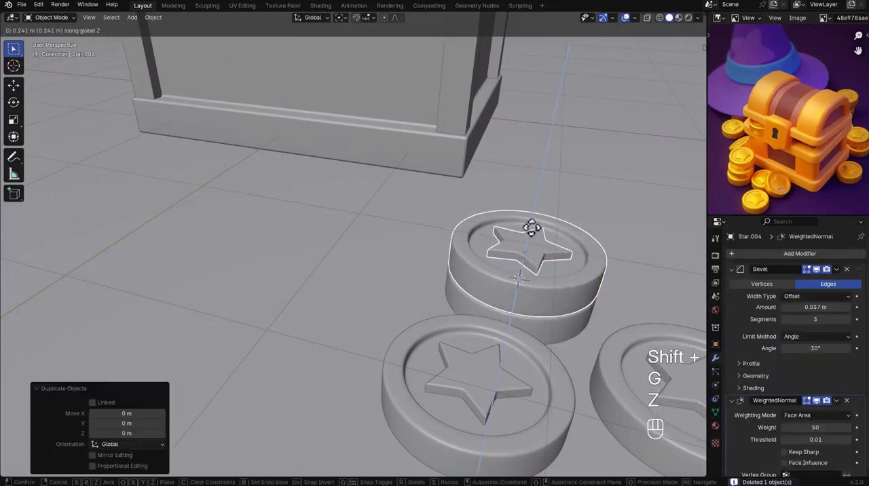
left_click(532, 228)
key("KP_7")
key("g")
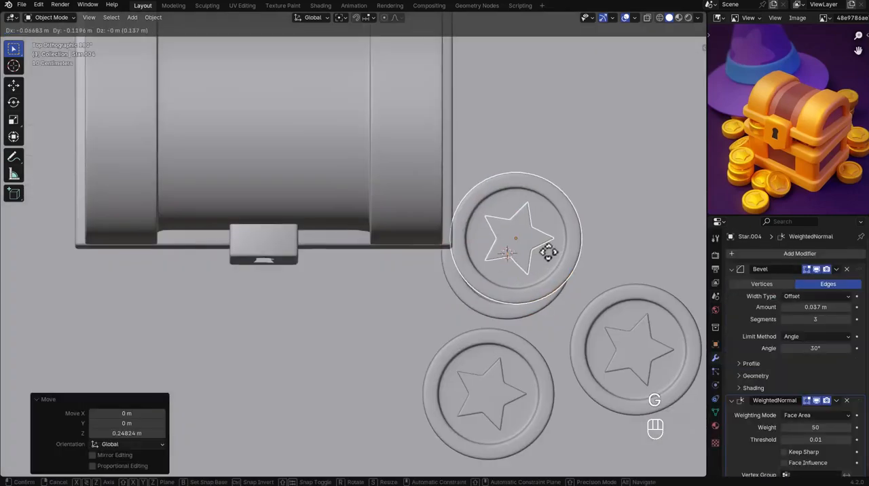
left_click(547, 255)
Duplicate the upper coin and star as a third stack layer, offset it about -0.05 m in X and 0.01 m in Y, and save.
middle_click_drag(547, 265, 554, 240)
key("shift+d")
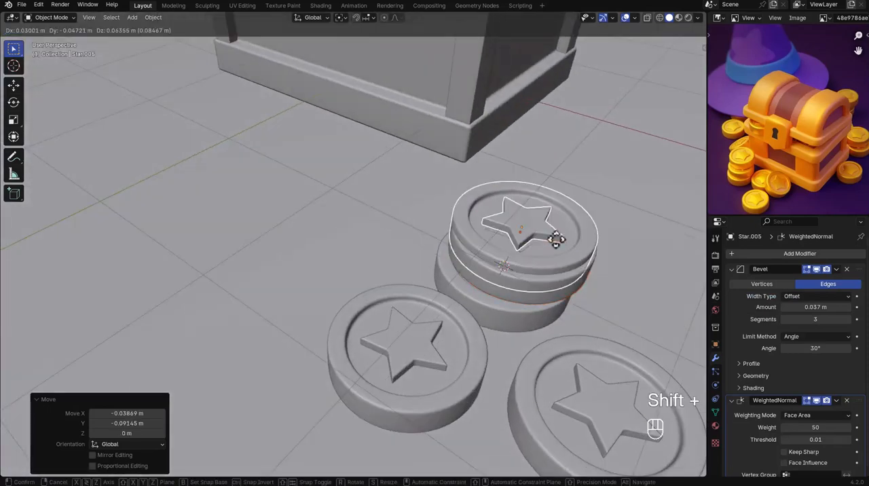
key("g")
key("z")
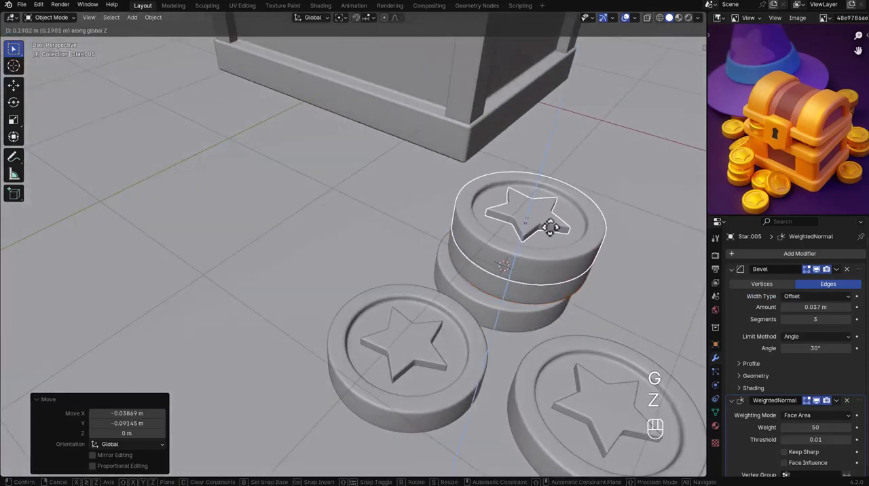
left_click(550, 226)
middle_click_drag(565, 256, 364, 188, "alt")
key("g")
key("z")
left_click(521, 222)
key("g")
scroll(531, 265, "down", 4)
key("ctrl+s")
Check the chest's height relative to the coins and the ground plane in a wireframe side view.
scroll(520, 270, "down", 3)
middle_click_drag(421, 186, 380, 191, "alt")
key("z")
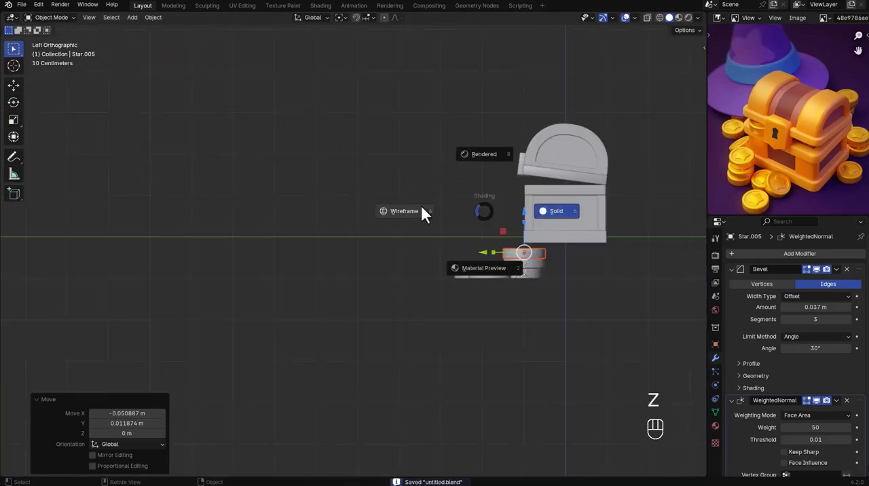
left_click(420, 203)
scroll(527, 258, "up", 5)
scroll(528, 253, "down", 3)
left_click(562, 218)
key("alt+z")
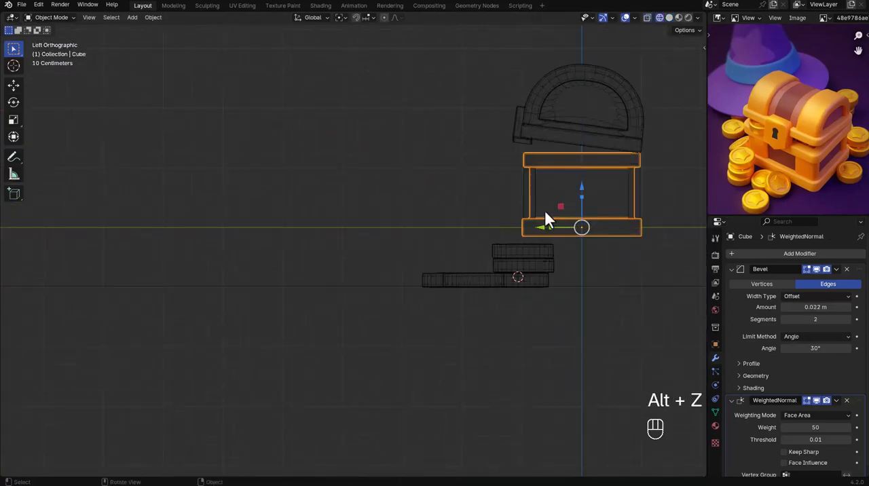
middle_click_drag(544, 208, 547, 249)
left_click(574, 247)
scroll(560, 227, "down", 4)
left_click(568, 213, "shift")
Parent all the chest parts to the chest base using Object (Keep Transform).
mouse_move(568, 212)
middle_mouse_down()
mouse_move(548, 186)
mouse_move(493, 174)
middle_mouse_up()
left_click(549, 186, "shift")
left_click(540, 177, "shift")
scroll(560, 192, "up", 1)
left_click(587, 232, "shift")
left_click(613, 233, "shift")
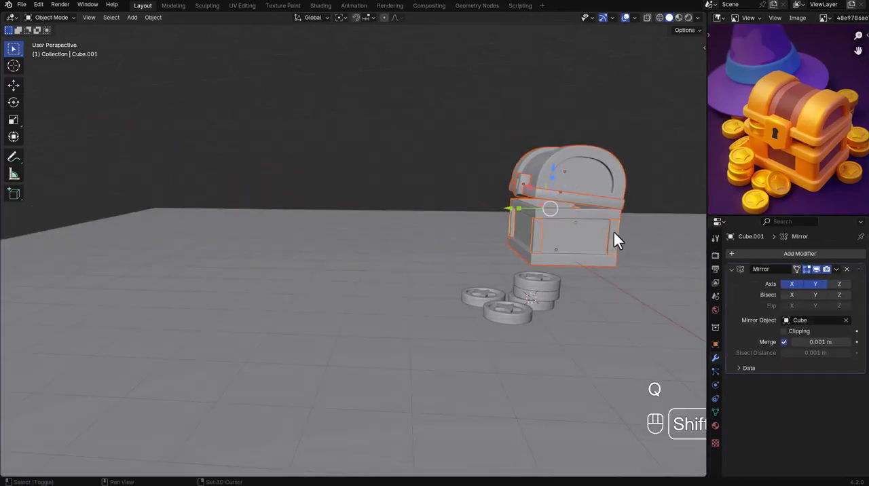
left_click(575, 237, "shift")
key("q")
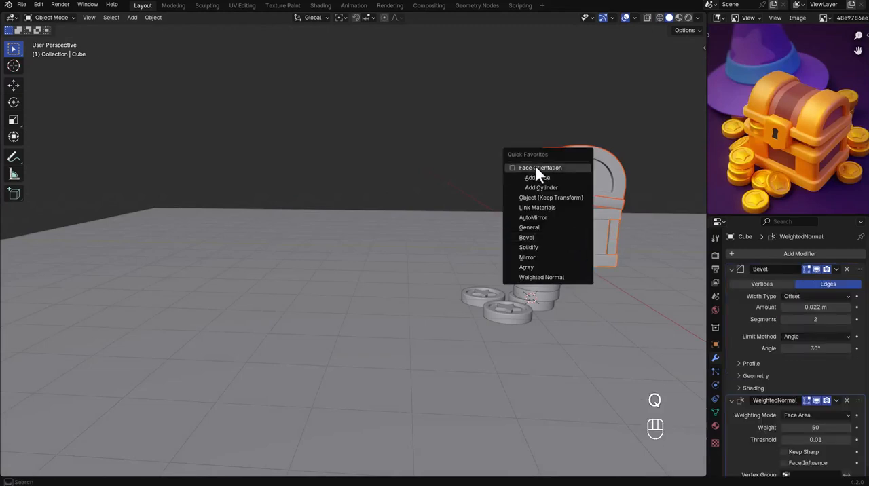
left_click(552, 198)
In front wireframe view, move the chest about 0.51 m in X and -0.80 m in Z, and save the file.
middle_click_drag(551, 205, 465, 210, "alt")
key("z")
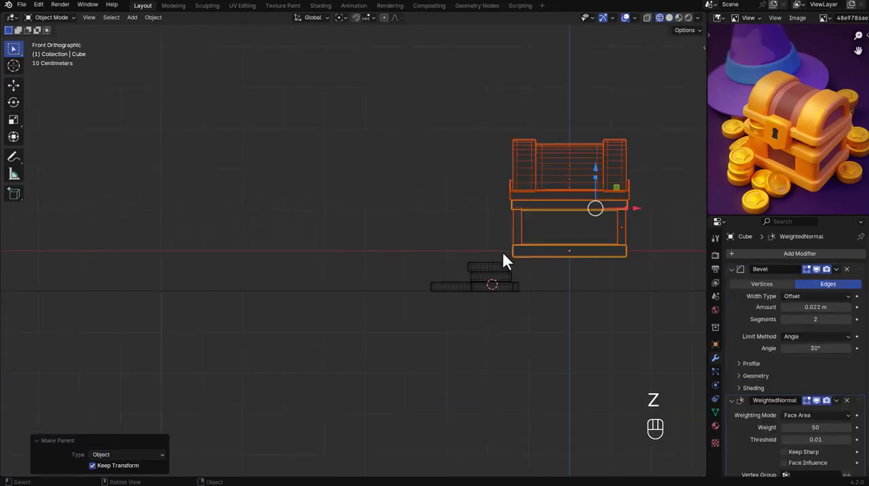
middle_click_drag(506, 254, 414, 193, "shift")
key("g")
left_click(427, 224)
scroll(426, 224, "up", 5)
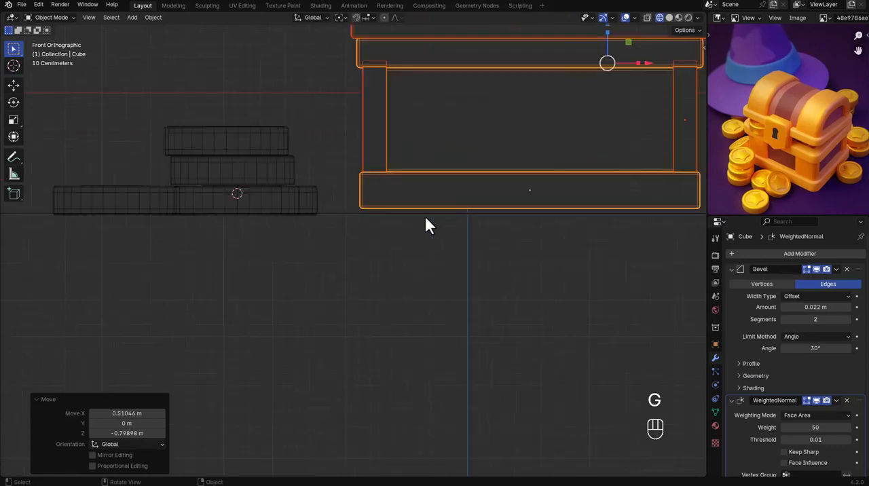
key("ctrl+s")
Lower the chest onto the ground plane by about 0.036 m, save the file, and lower it about 0.019 m more.
scroll(408, 206, "up", 4)
key("g")
key("z")
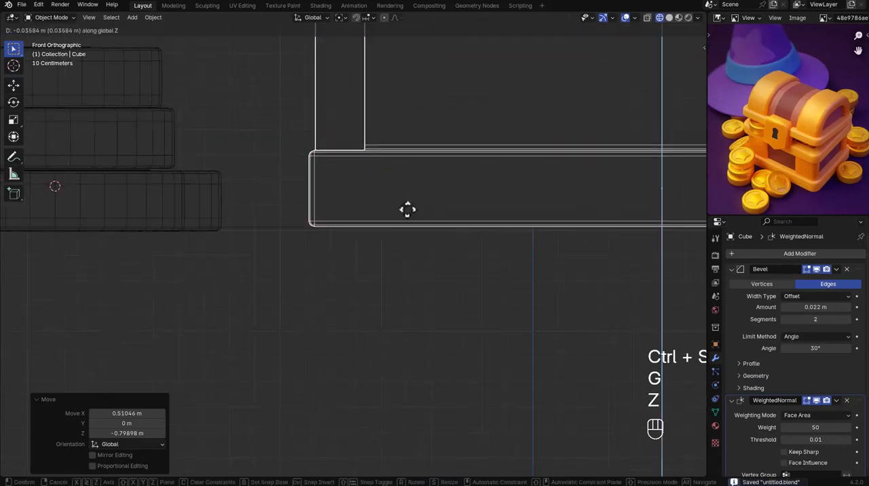
left_click(284, 217)
key("ctrl+s")
scroll(282, 204, "down", 3)
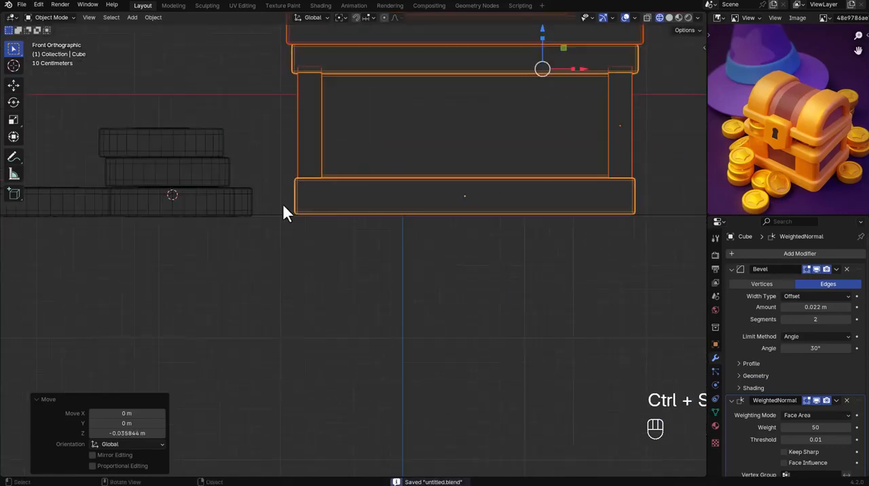
left_click(276, 215)
left_click(275, 185)
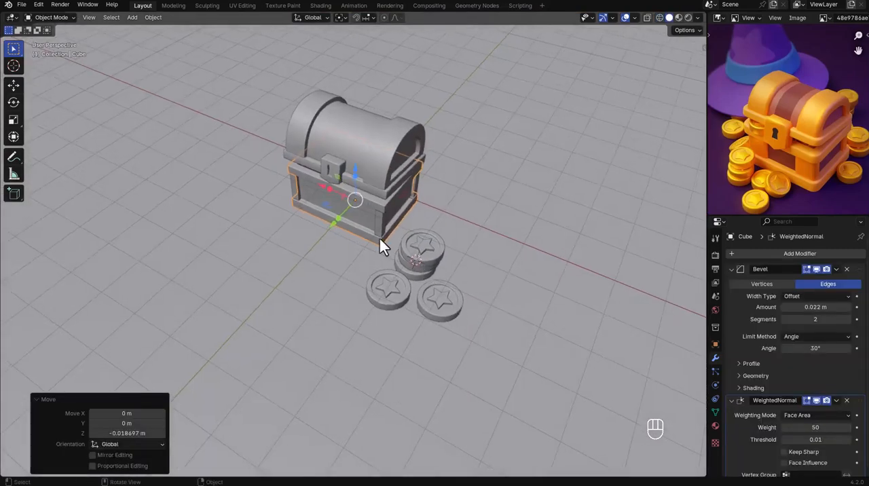
Select the ground plane, switch the viewport to Material Preview shading, and save the file.
middle_click_drag(379, 239, 391, 230)
left_click(460, 217)
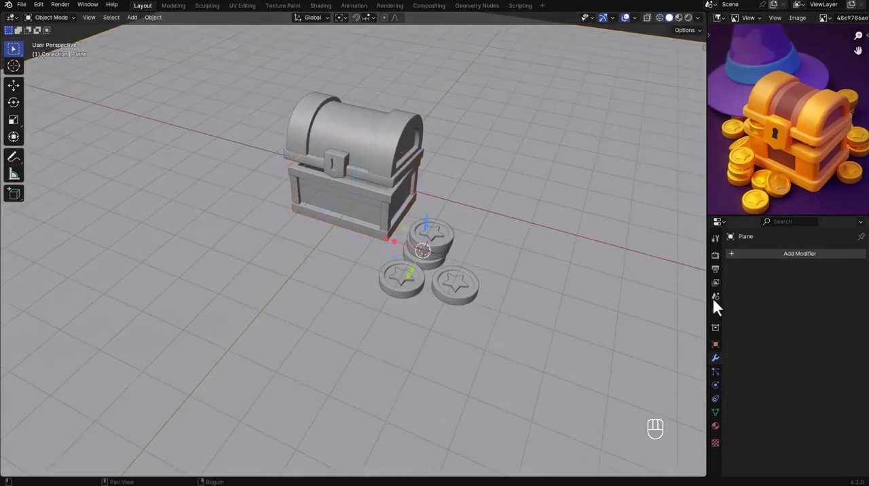
key("z")
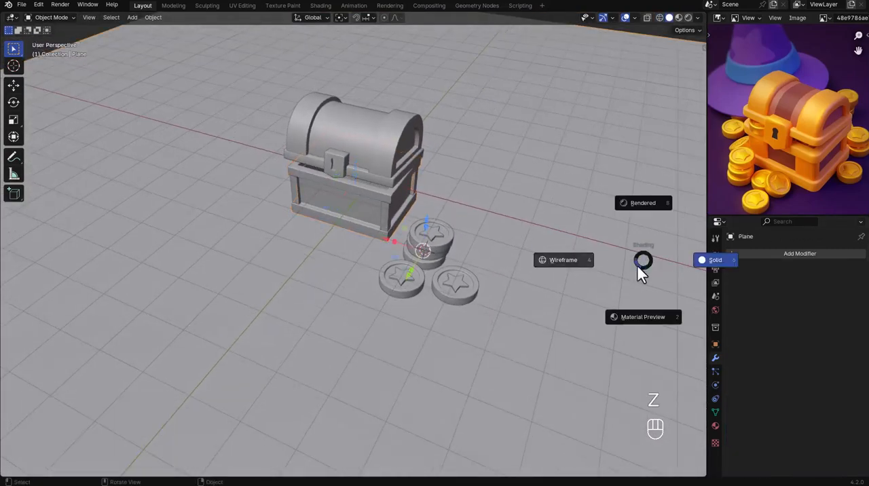
left_click(649, 319)
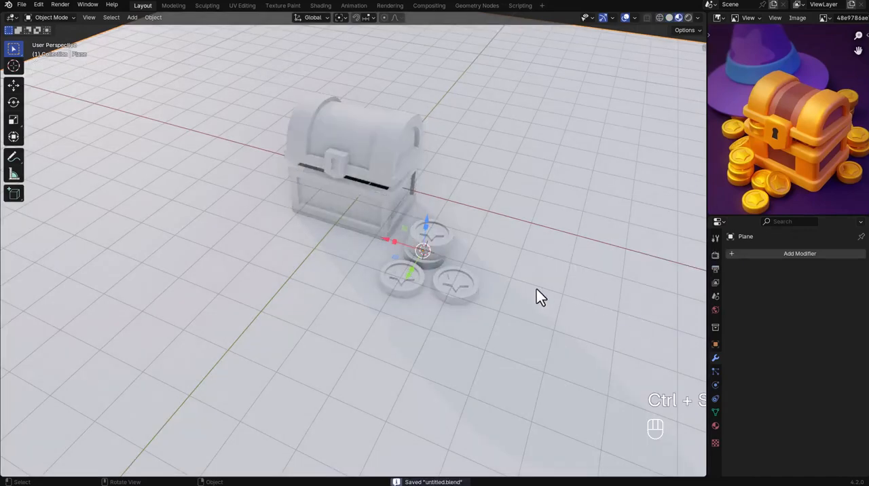
scroll(472, 271, "up", 4)
key("ctrl+s")
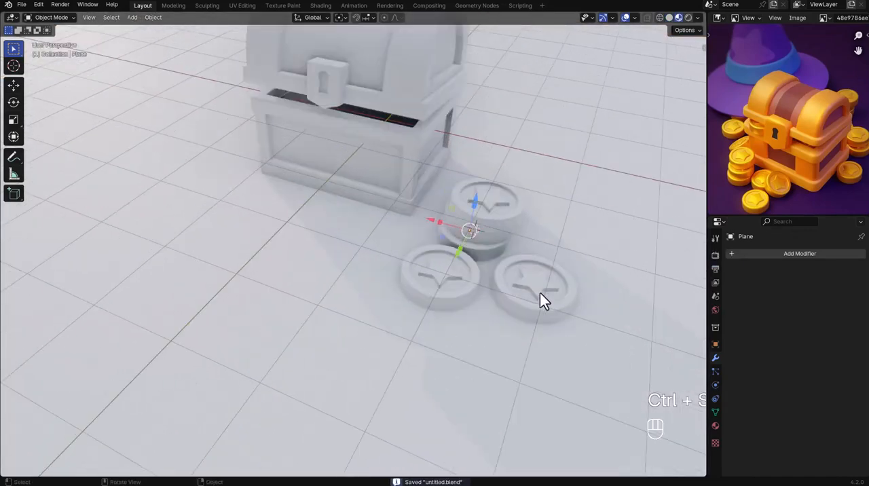
Add a new material to the ground plane with a blue base color: hue 0.617, saturation 0.868, value 0.370.
left_click(715, 426)
left_click(804, 298)
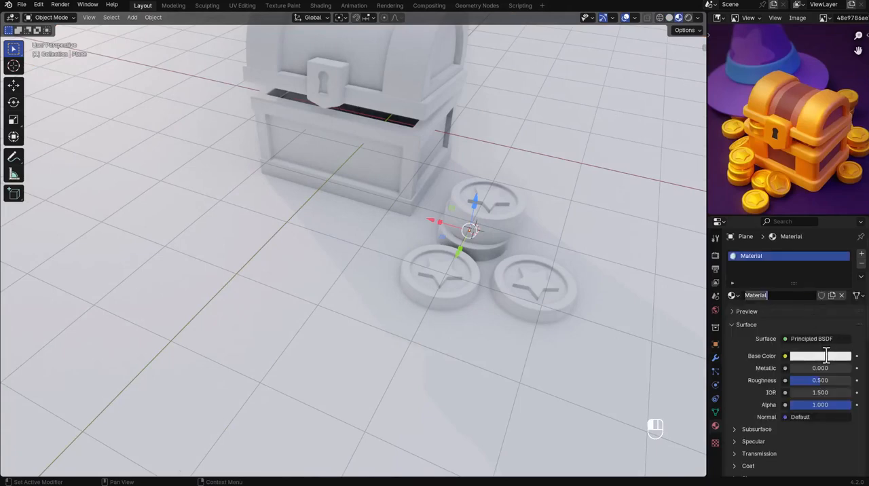
left_click(830, 356)
left_click(804, 222)
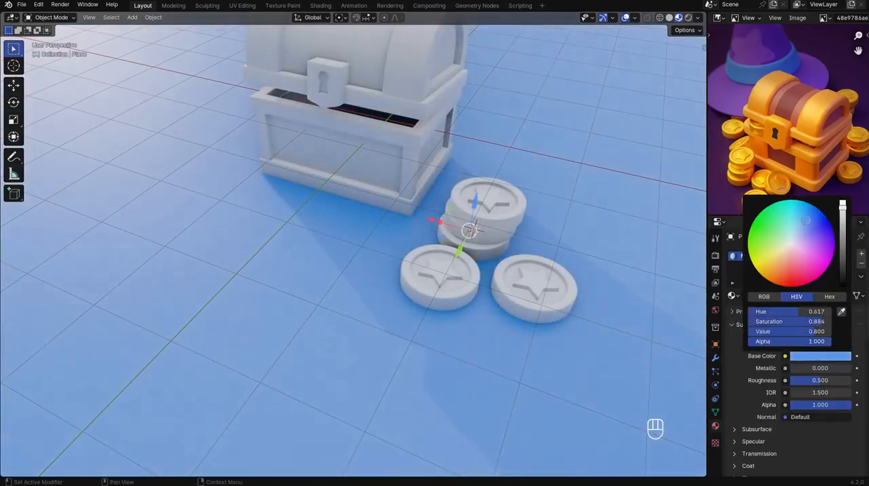
left_click_drag(842, 216, 842, 231)
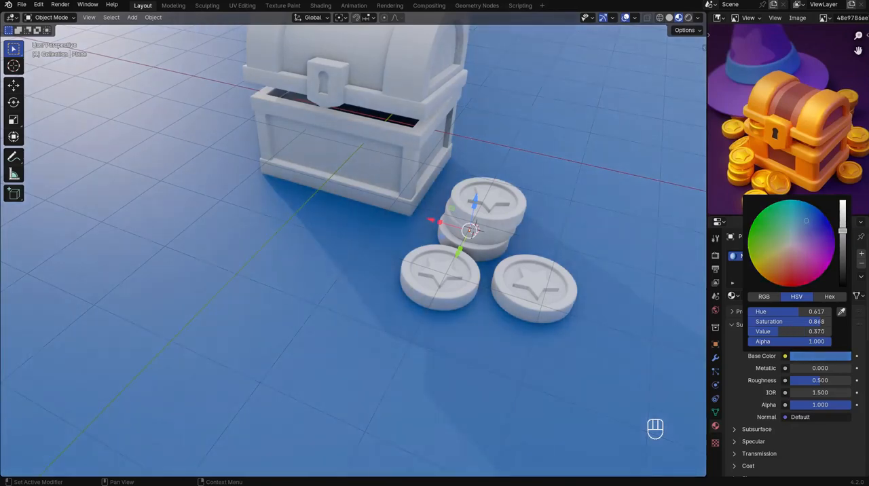
Add a new material with a darkened orange-brown base color to the chest base.
scroll(609, 266, "down", 3)
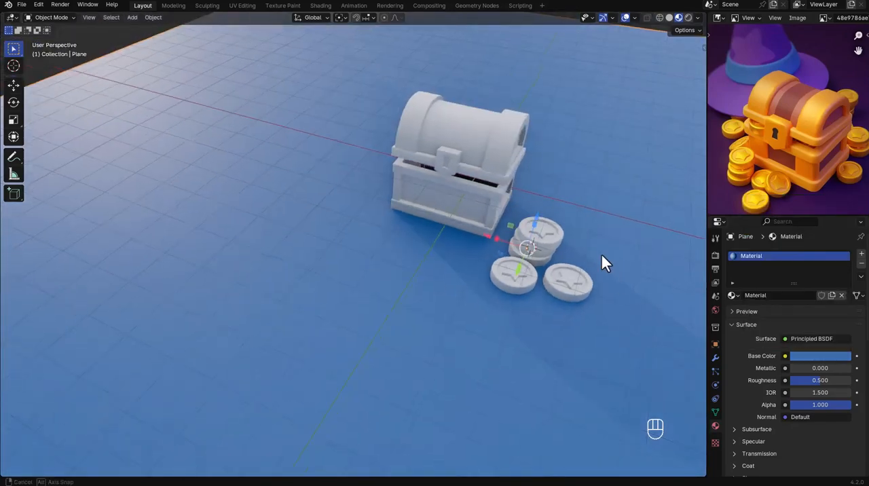
middle_click_drag(601, 255, 541, 252)
scroll(434, 248, "up", 3)
left_click(434, 247)
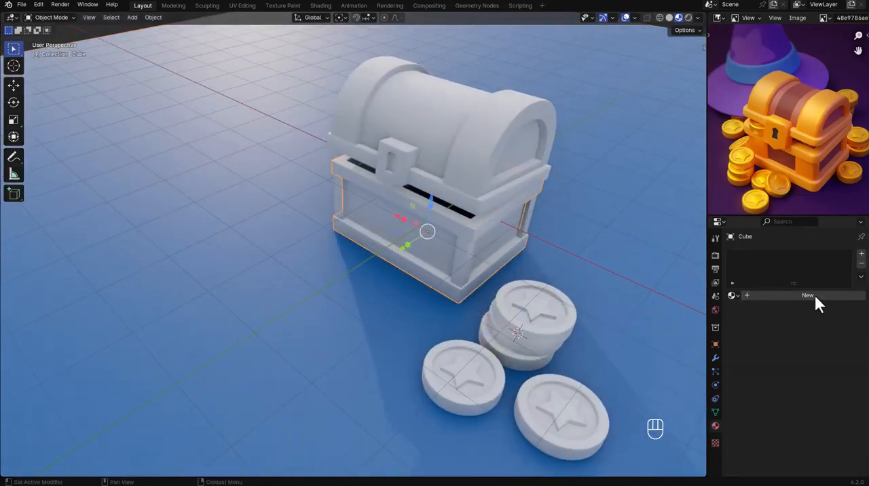
left_click(813, 294)
left_click(818, 356)
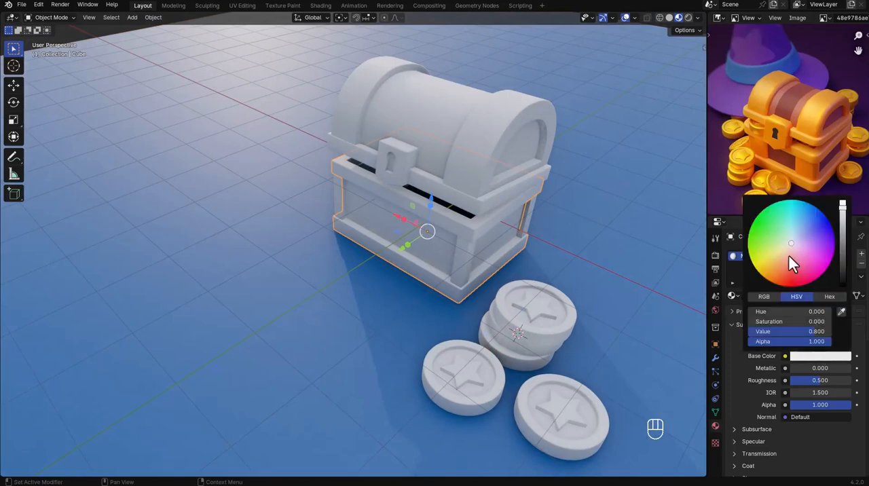
left_click_drag(790, 258, 784, 272)
left_click_drag(843, 219, 842, 220)
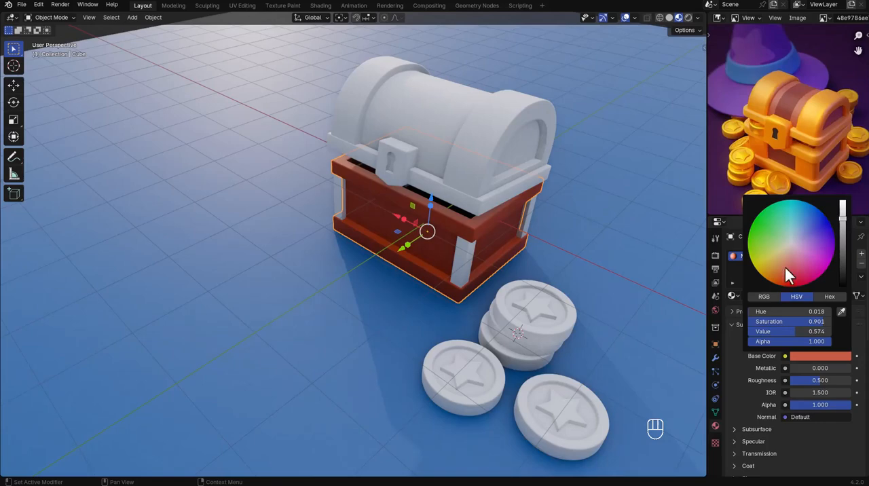
left_click_drag(784, 268, 783, 268)
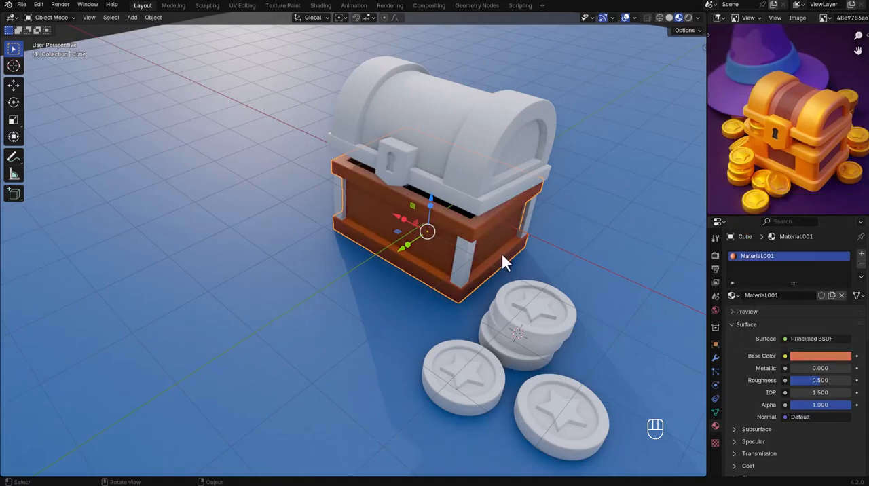
Try to scale the chest's corner posts in X and Y only.
left_click(464, 251)
key("s")
key("shift+z")
left_click(498, 253)
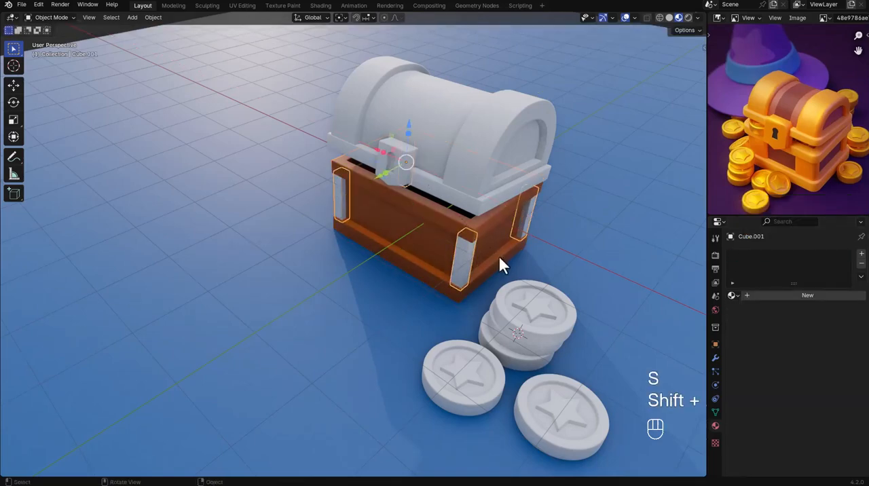
Add a new material to the corner posts with a yellow base color: hue 0.110, saturation 0.974, value 0.800.
middle_click_drag(499, 262, 705, 291)
left_click(795, 297)
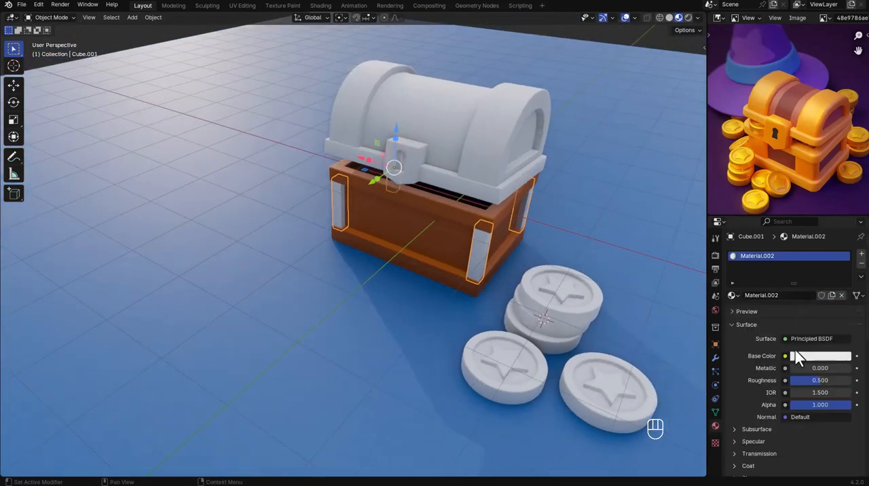
left_click(805, 357)
left_click_drag(769, 260, 764, 267)
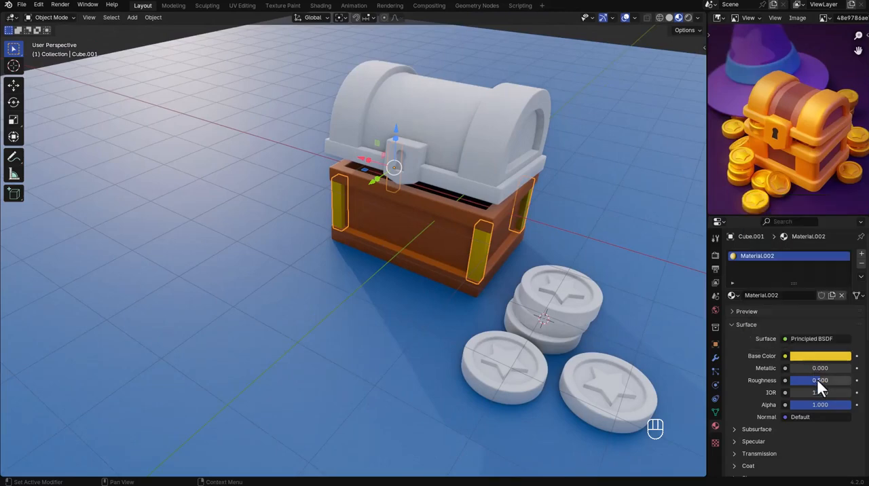
Change the corner posts' base color to a paler, less saturated golden tan.
left_click(558, 253)
middle_click_drag(559, 253, 491, 262)
left_click(492, 262)
scroll(485, 254, "up", 6)
left_click(801, 355)
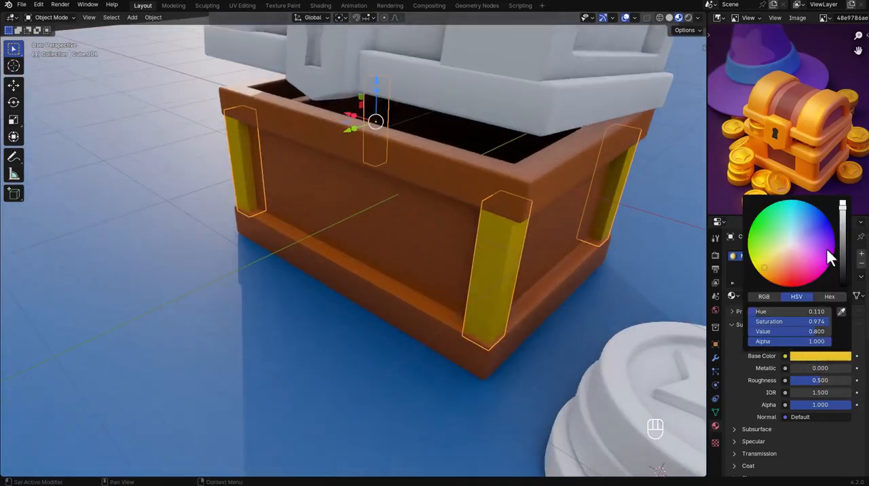
mouse_move(781, 265)
left_mouse_down()
mouse_move(757, 260)
mouse_move(779, 259)
left_mouse_up()
Link the chest base's orange-brown material to the lid, and open the lid's mesh for editing.
scroll(642, 261, "down", 4)
middle_click_drag(654, 264, 612, 292, "shift")
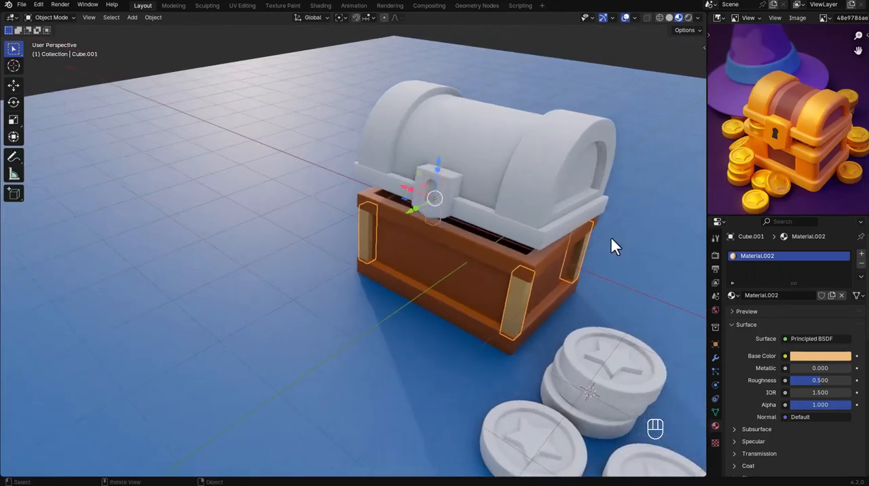
left_click(578, 204)
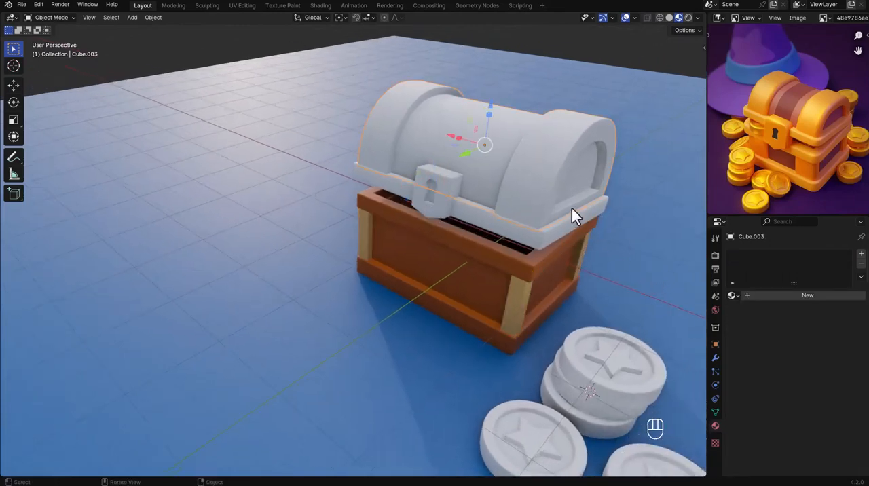
left_click(479, 275, "shift")
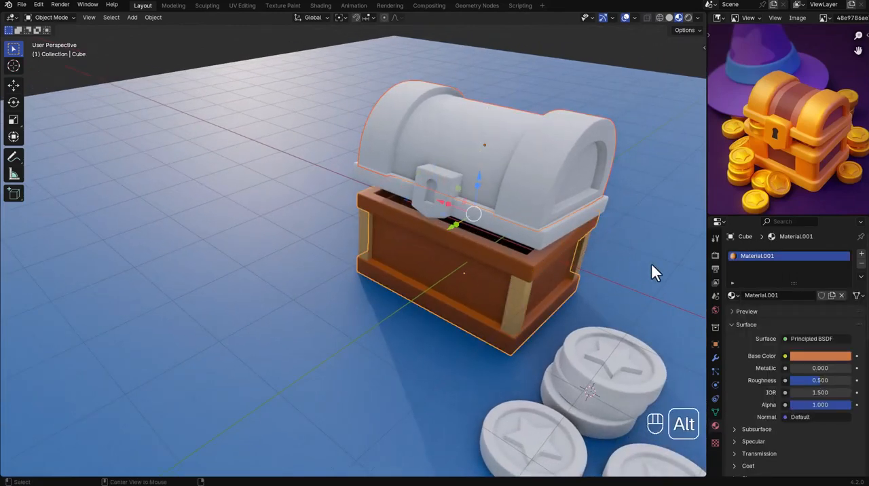
key("alt+l")
key("ctrl+l")
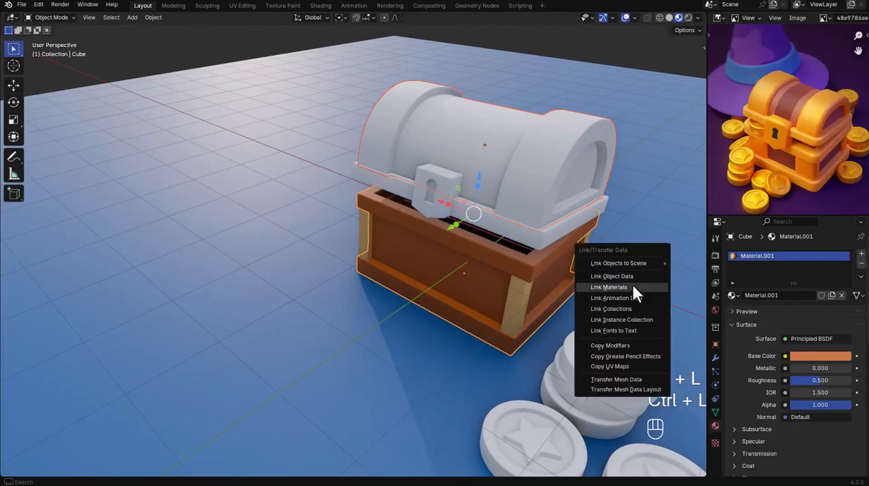
left_click(632, 287)
middle_click_drag(564, 207, 540, 231, "shift")
left_click(523, 169)
key("Tab")
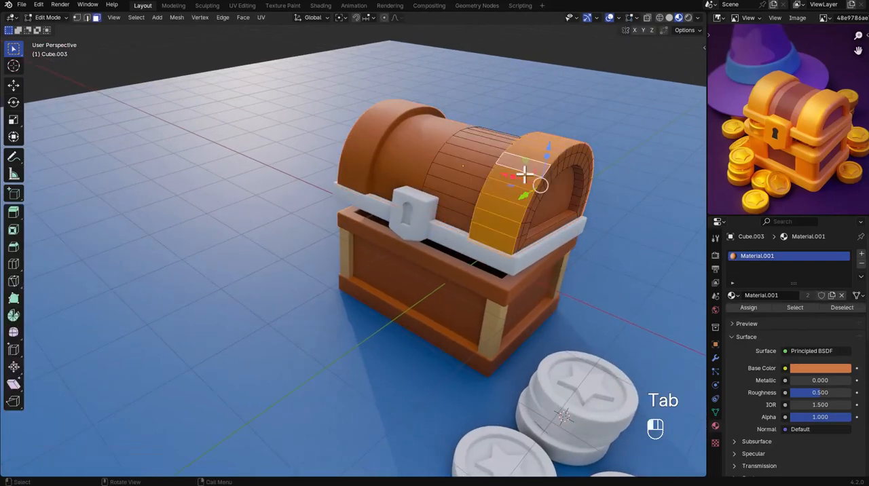
left_click(523, 173)
key("ctrl+z")
key("ctrl+KP_Add")
key("ctrl+KP_Add")
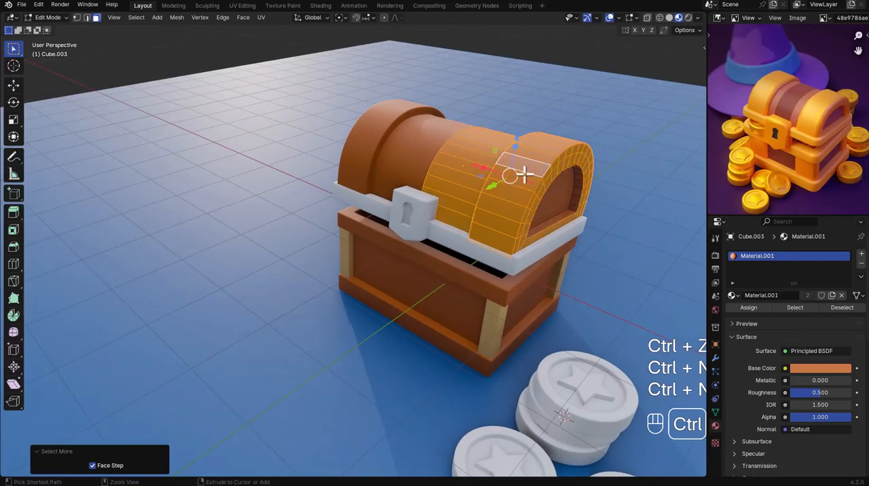
key("ctrl+KP_Subtract")
key("ctrl+KP_Subtract")
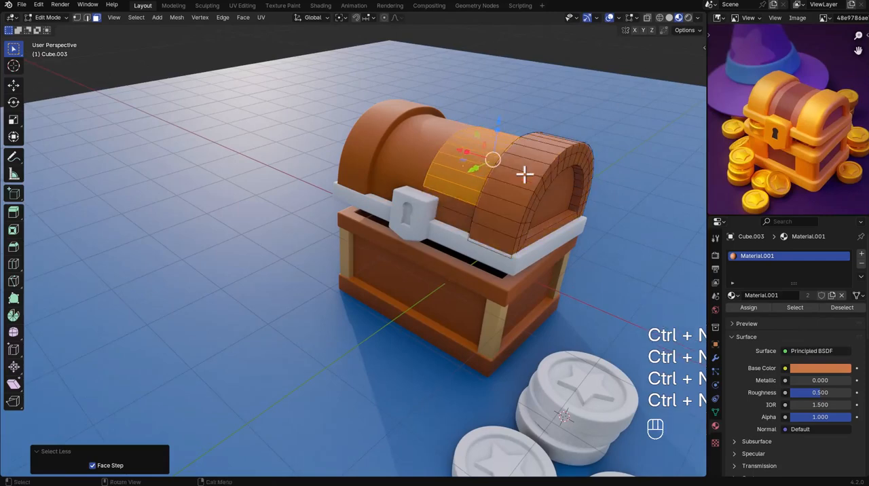
key("ctrl+KP_Subtract")
left_click(525, 175, "alt")
key("ctrl+KP_Add")
key("ctrl+KP_Add")
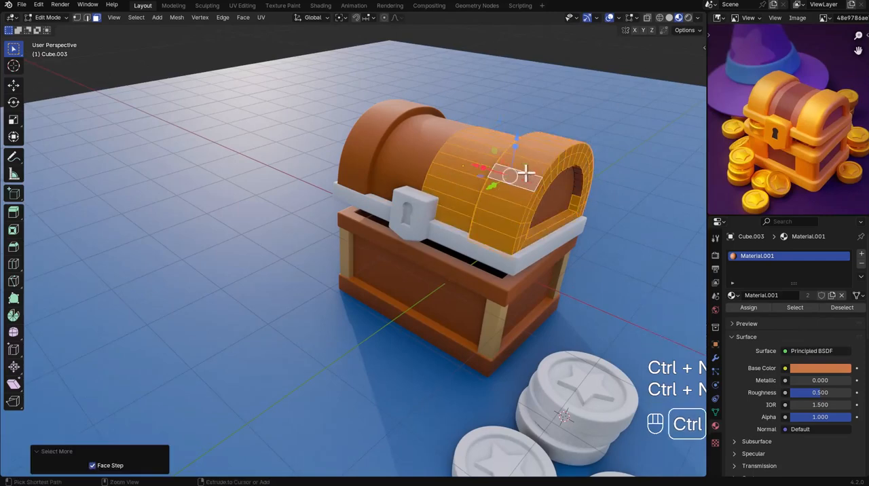
key("ctrl+KP_Subtract")
key("ctrl+KP_Subtract")
key("ctrl+KP_Subtract")
key("ctrl+KP_Subtract")
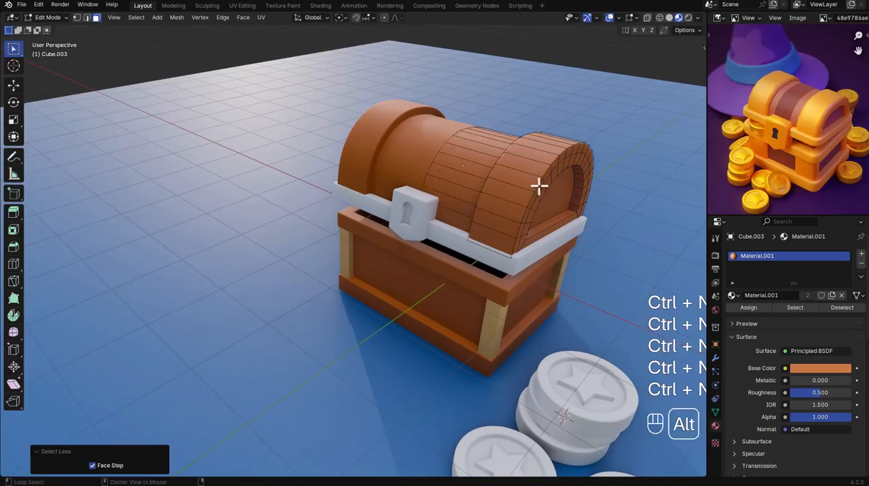
Select the narrow face loops along the edges of the lid's raised end band and grow the selection twice.
left_click(543, 180, "alt")
left_click(547, 175, "alt")
left_click(552, 168, "alt")
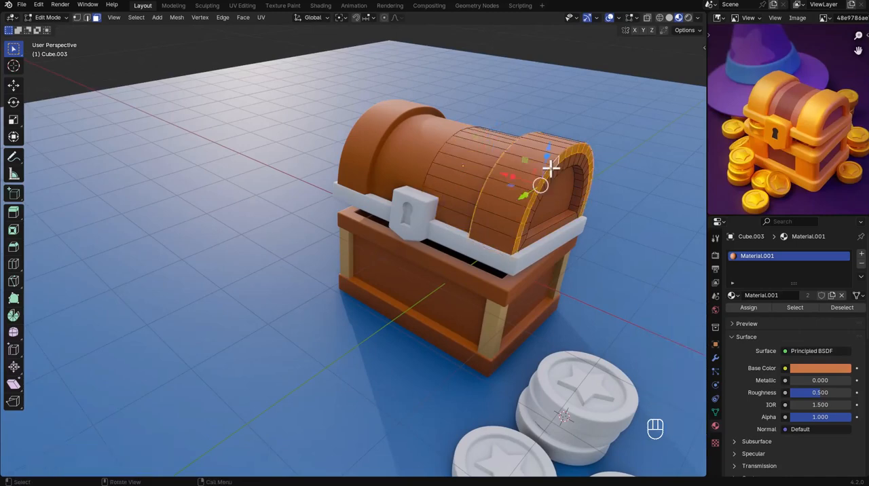
key("ctrl+KP_Add")
key("ctrl+KP_Add")
Deselect the recessed barrel faces along the front of the lid, keeping the raised end band selected.
middle_click_drag(497, 186, 508, 205)
left_click(507, 204, "ctrl")
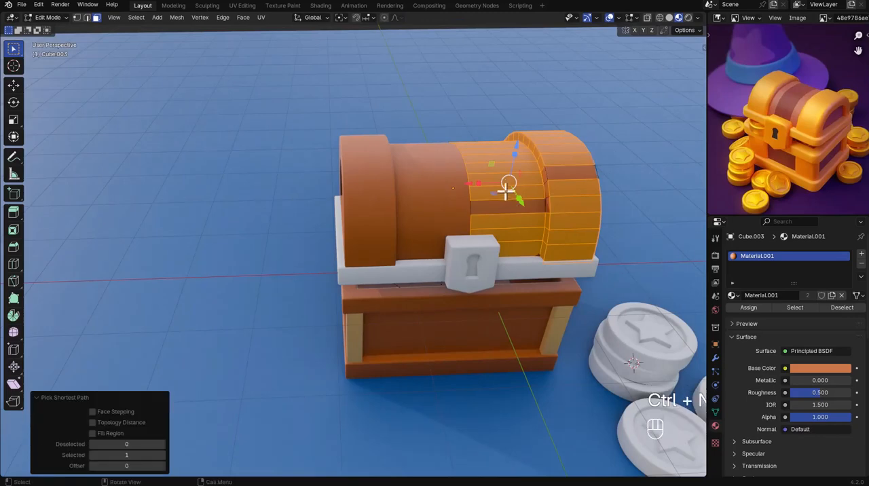
key("ctrl+z")
left_click(492, 167, "shift")
left_click(500, 195, "shift")
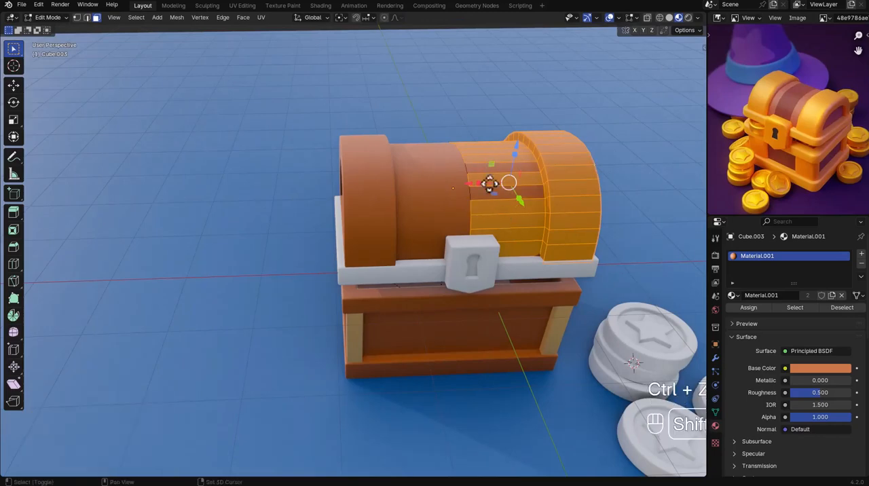
left_click_drag(489, 183, 514, 237, "shift")
key("ctrl+z")
left_click(519, 210, "shift")
left_click(517, 222, "shift")
left_click(518, 236, "shift")
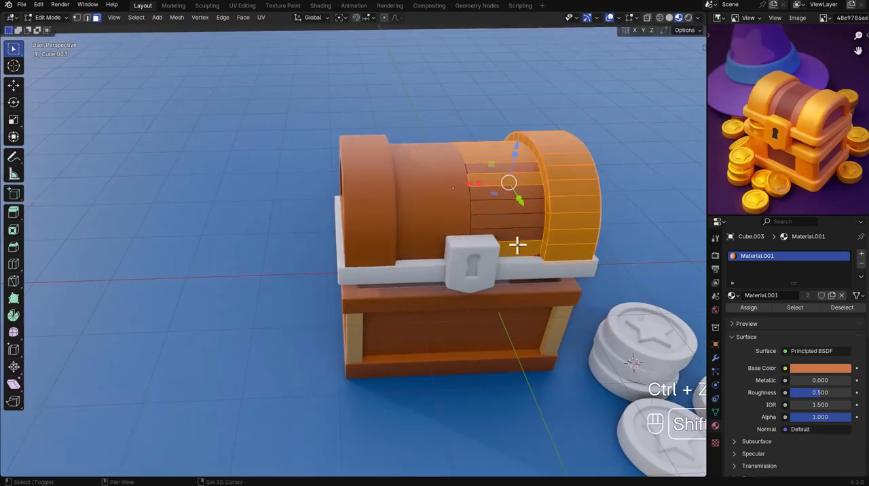
left_click(497, 182, "shift")
left_click(487, 157, "shift")
Deselect the remaining barrel faces across the top and back of the lid beside the end band.
middle_click_drag(458, 141, 584, 202)
left_click(614, 177, "shift")
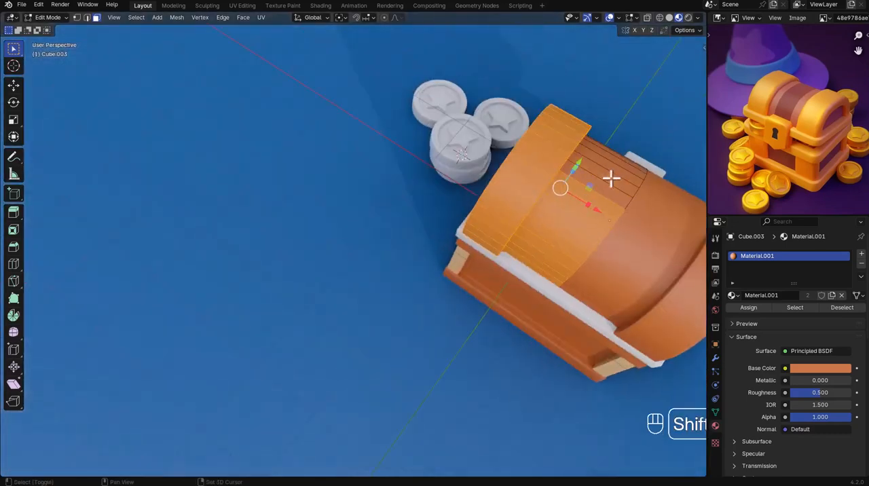
left_click(597, 201, "shift")
left_click(560, 232, "shift")
left_click(537, 249, "shift")
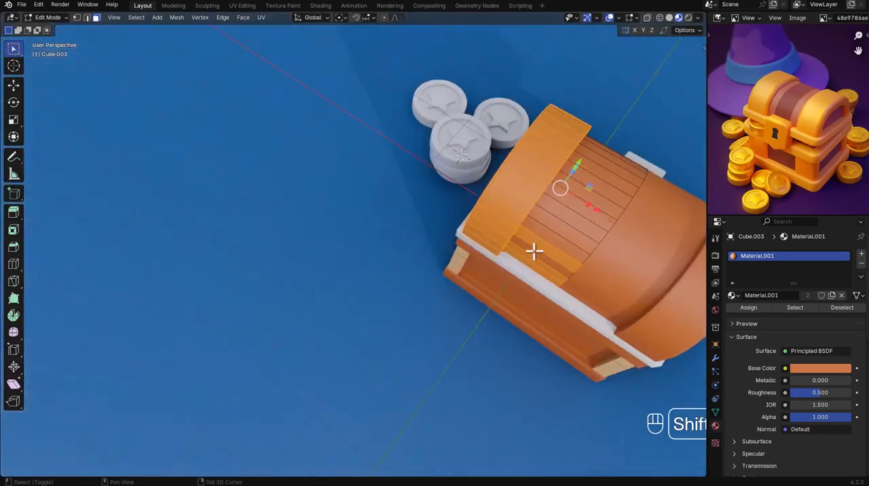
left_click(531, 254, "shift")
left_click(504, 254, "shift")
Complete the end band selection around the side recess and give it a new material in a second slot.
middle_click_drag(502, 253, 597, 241)
scroll(560, 224, "up", 3)
left_click(555, 220, "alt+shift")
left_click(861, 254)
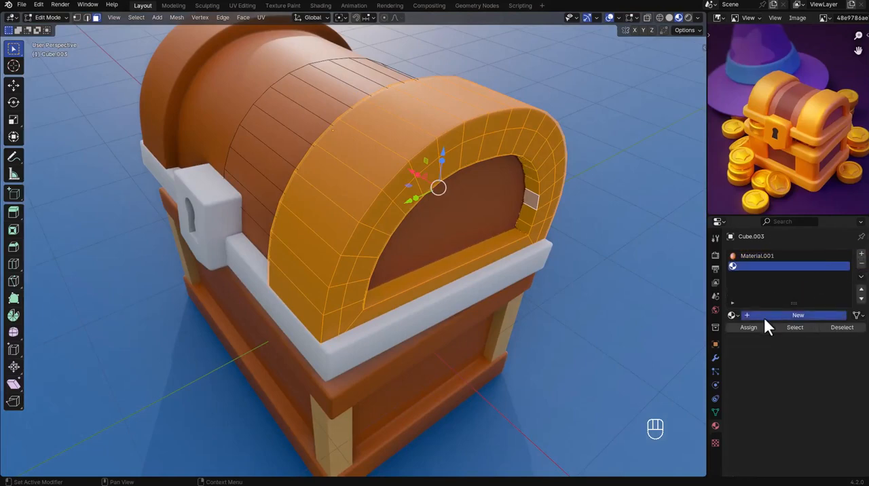
left_click(781, 315)
Sample the corner post's tan as the end band material's base color and set its roughness to 0.346.
left_click(819, 388)
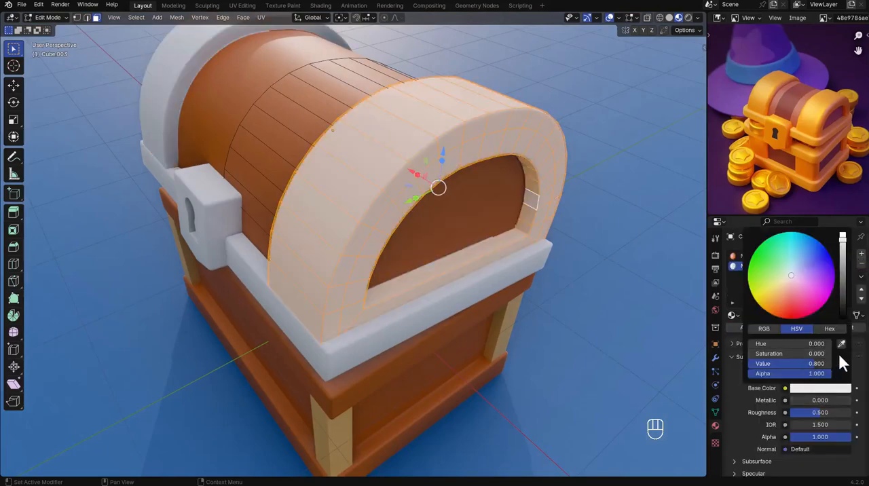
left_click(840, 349)
left_click(506, 320)
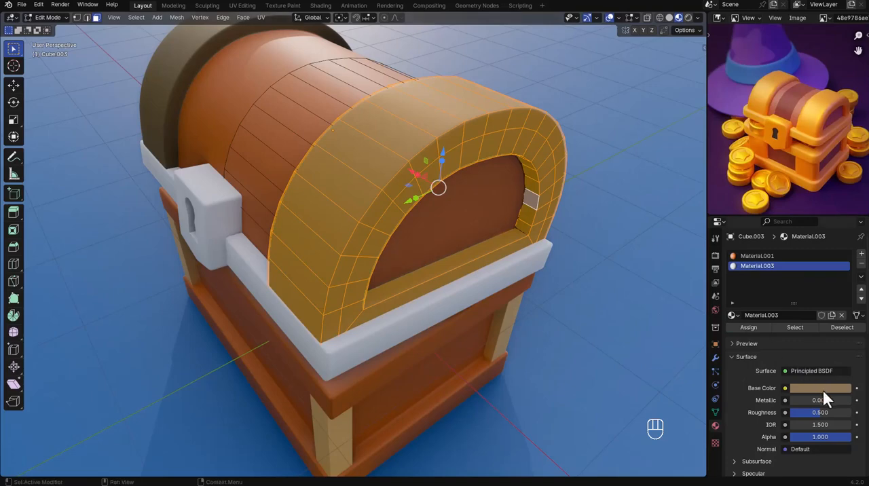
left_click_drag(823, 412, 806, 412)
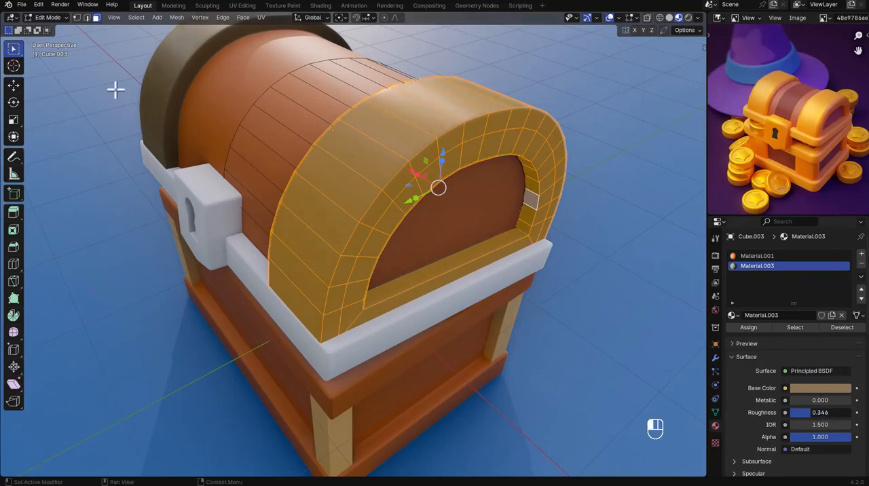
Shift the end band's base color to hue 0.117, saturation 0.705, value 0.246, and return to Object Mode.
left_click(800, 390)
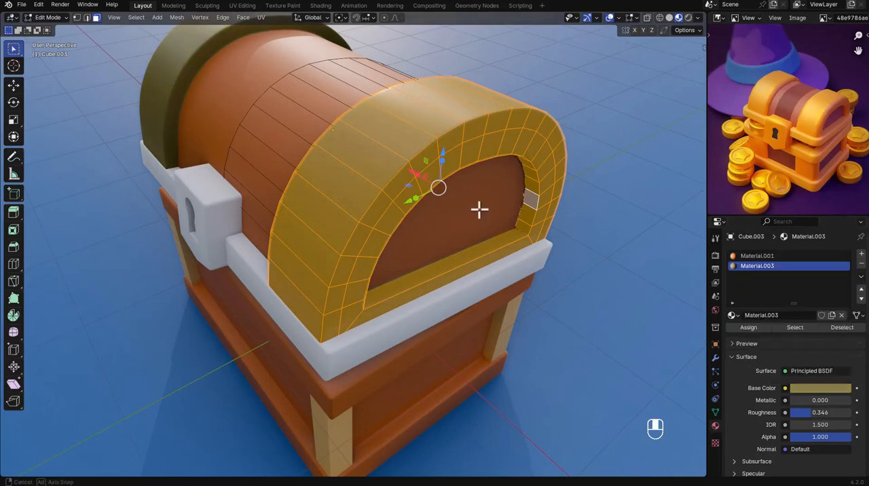
middle_click_drag(479, 210, 468, 219)
scroll(467, 220, "down", 3)
key("Tab")
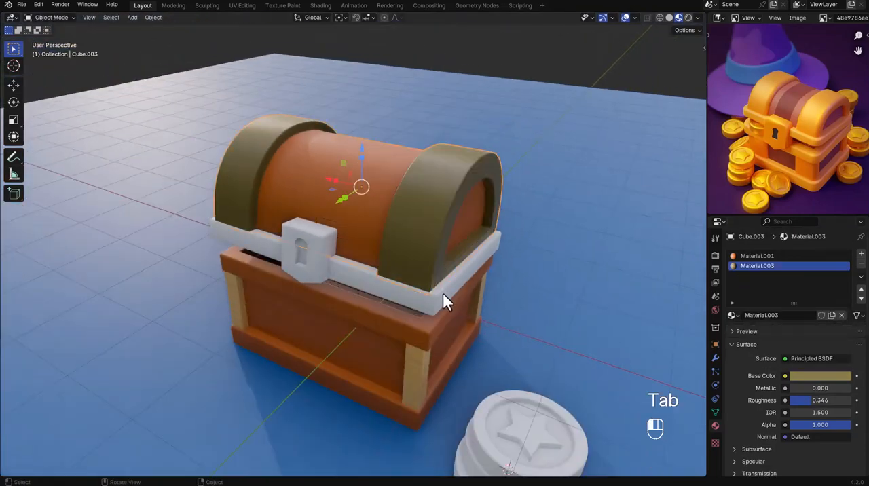
Set the end bands' base color to hue 0.090, saturation 0.699, value 0.472.
left_click(811, 377)
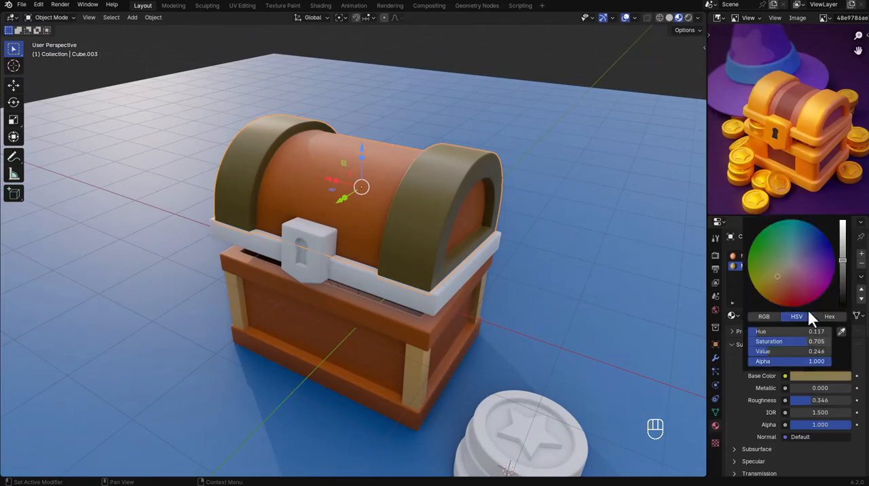
mouse_move(781, 280)
left_mouse_down()
mouse_move(776, 288)
mouse_move(787, 268)
mouse_move(770, 277)
left_mouse_up()
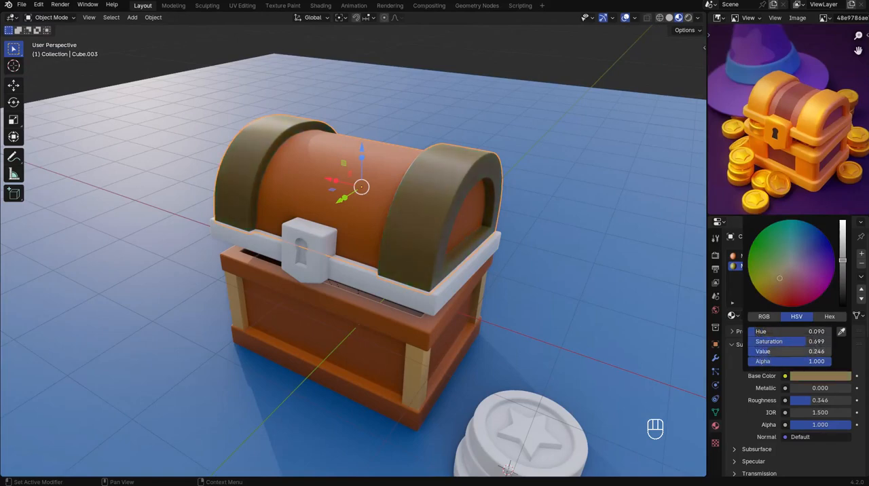
left_click_drag(768, 352, 790, 352)
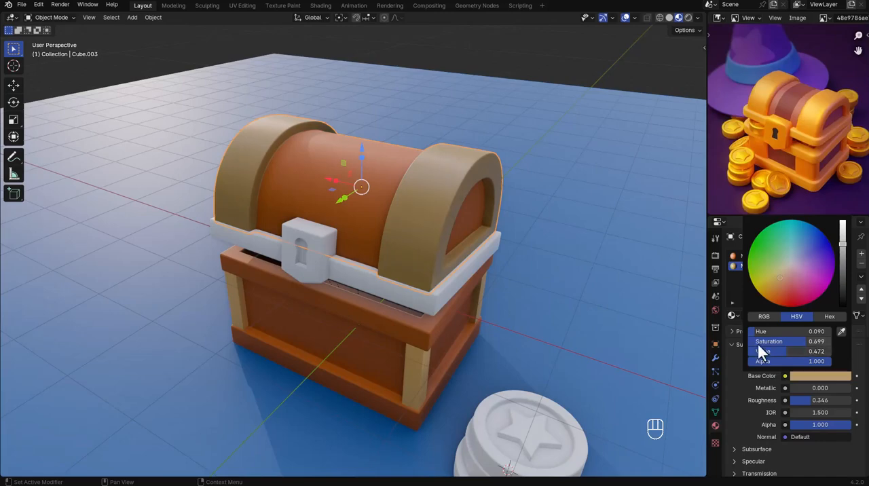
Select the lid's rim together with the lid and sample the reference chest's orange as Material.003's base color.
left_click(457, 286)
left_click(422, 234, "shift")
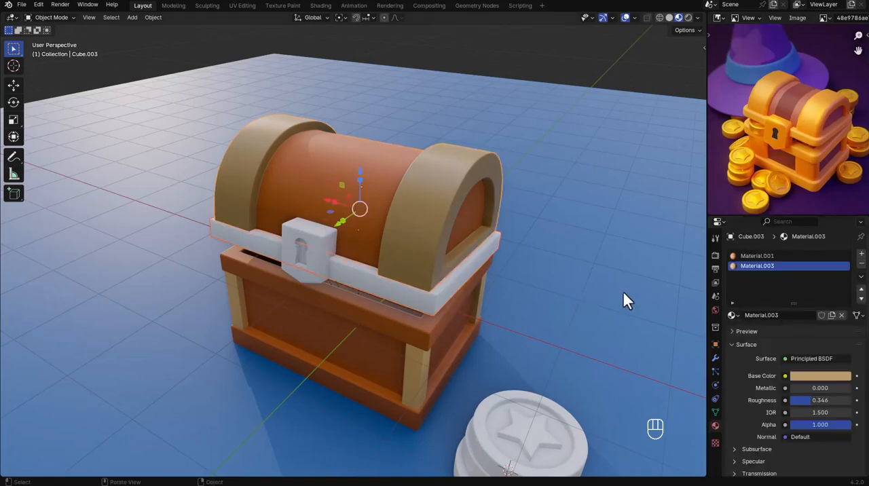
left_click(817, 375)
left_click(833, 375)
left_click(843, 337)
left_click(787, 173)
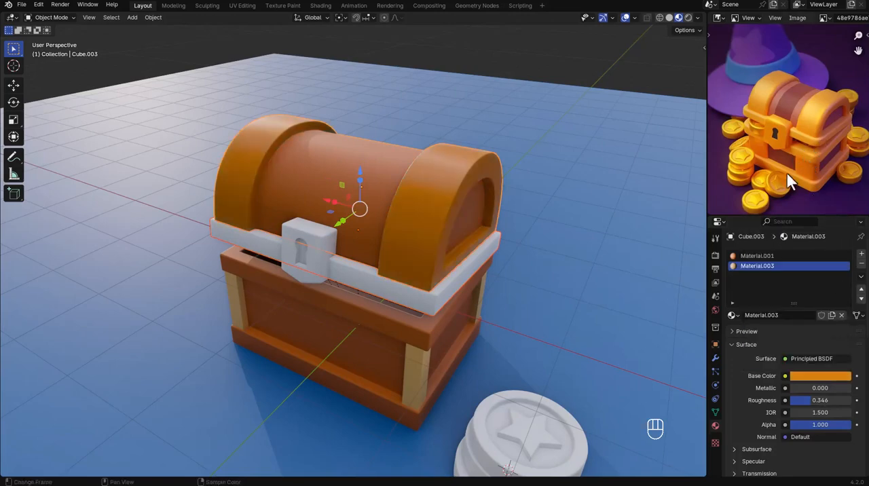
Link the lid's materials to the white rim beneath it.
middle_click_drag(617, 259, 533, 263)
left_click(460, 270)
left_click(457, 255, "shift")
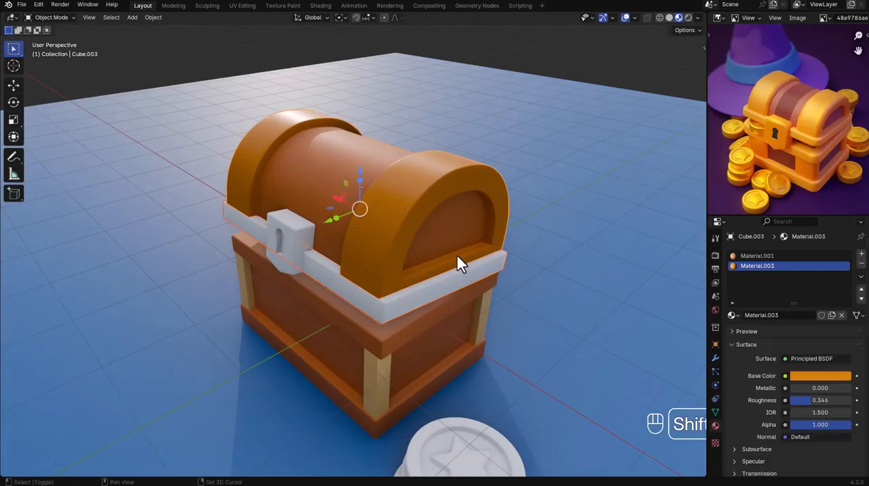
key("ctrl+l")
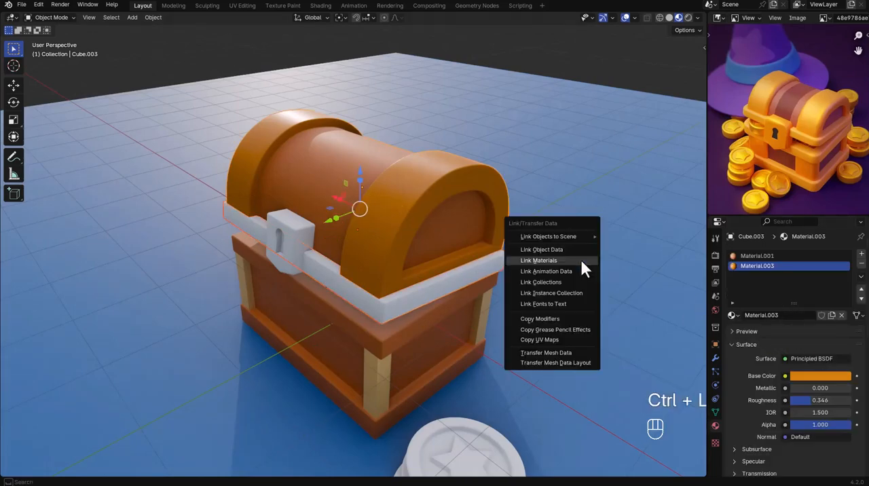
left_click(580, 260)
left_click(574, 276)
Try linking the lid's materials to the rim again after choosing Material.003 on the lid.
left_click(427, 271)
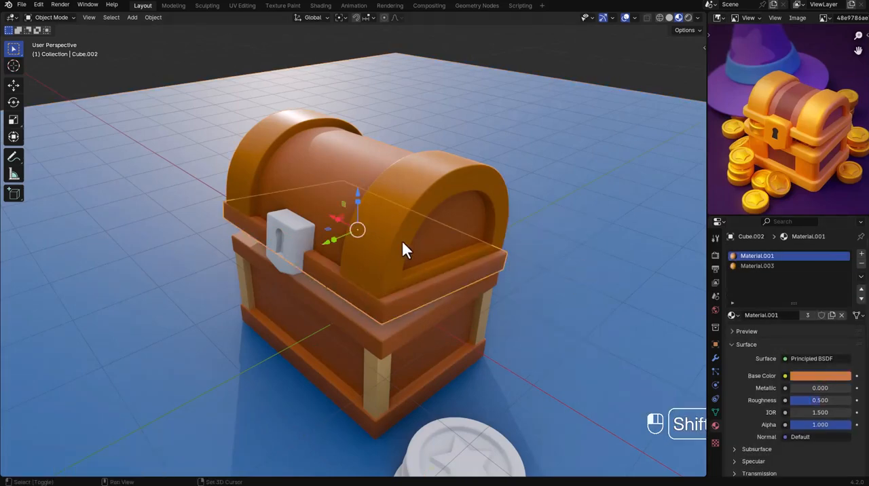
left_click(403, 248, "shift")
left_click(762, 255)
left_click(759, 264)
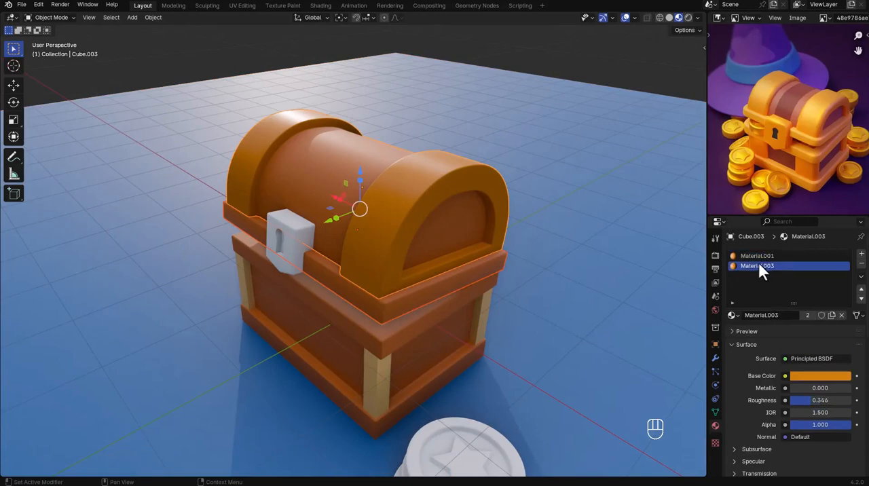
left_click(530, 268)
left_click(452, 271, "shift")
left_click(454, 278, "shift")
key("ctrl+l")
left_click(660, 272)
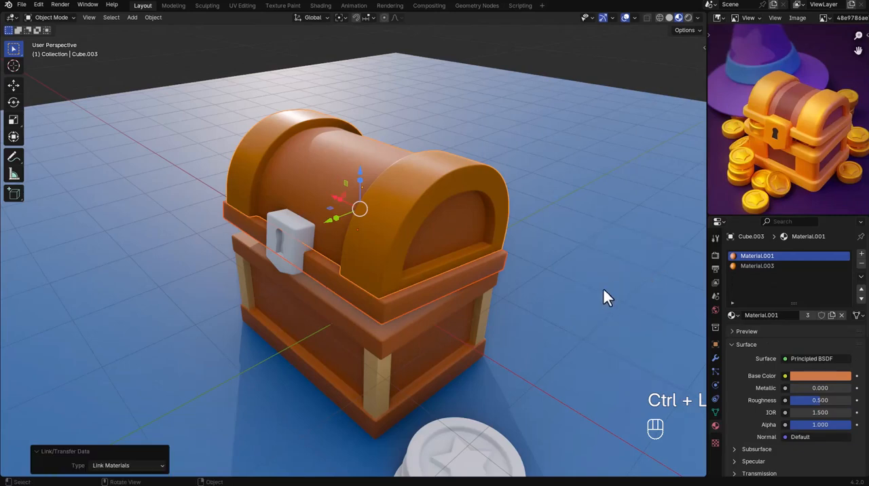
Adjust the rim's Material.001 base color to a lighter orange-brown: hue 0.055, saturation 0.871, value 0.557.
left_click(599, 304)
middle_click_drag(475, 285, 431, 283)
left_click(430, 283)
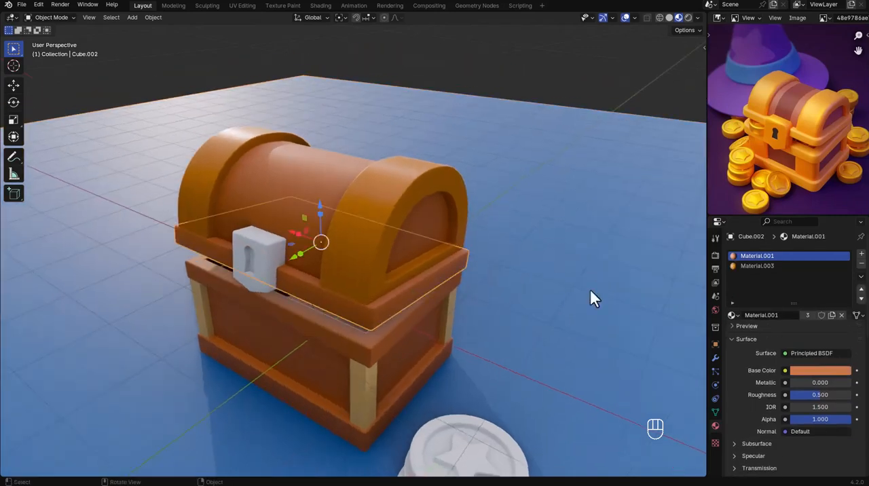
left_click(849, 378)
left_click(837, 274)
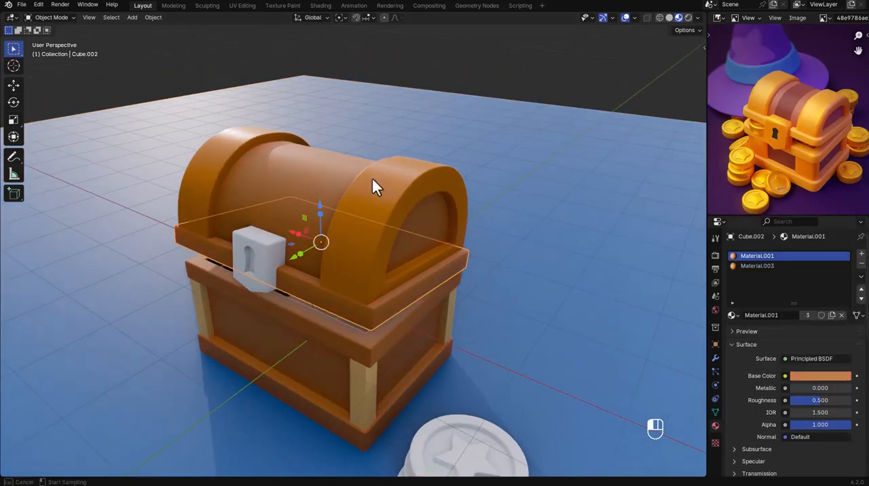
left_click(822, 376)
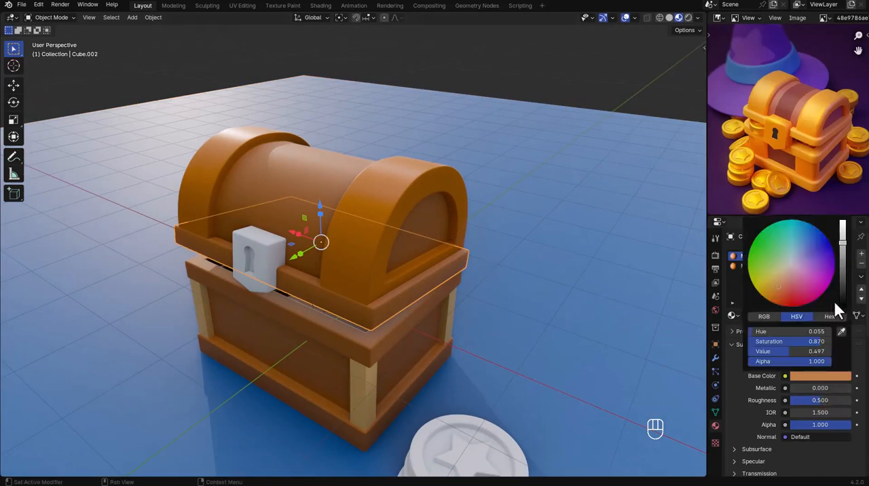
left_click_drag(843, 243, 843, 232)
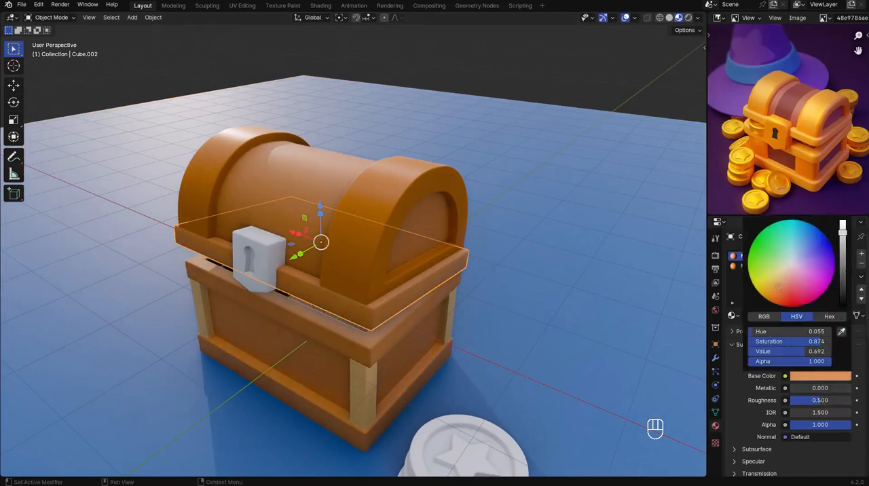
Give the chest's lock plate a new material, Material.004, with an orange base color.
left_click(661, 288)
middle_click_drag(326, 296, 320, 278)
middle_click_drag(335, 286, 397, 283, "shift")
left_click(369, 263)
scroll(370, 265, "up", 4)
left_click(826, 294)
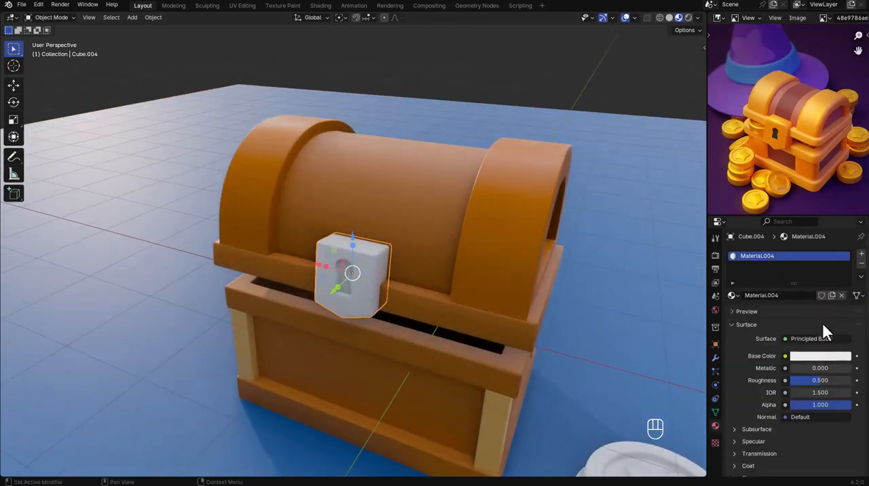
left_click(825, 356)
left_click_drag(788, 252, 780, 268)
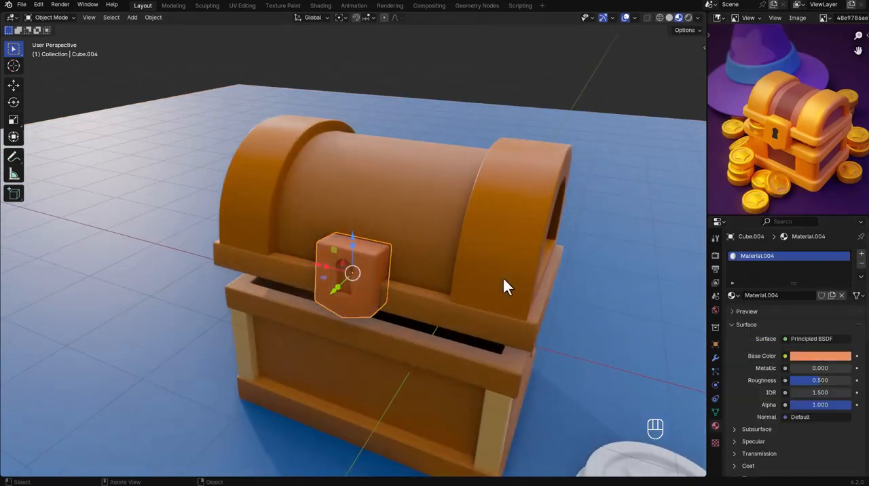
Lower the lock plate by about 0.03 m along Z and save the file.
key("g")
key("z")
left_click(425, 272)
mouse_move(425, 278)
middle_mouse_down()
mouse_move(410, 257)
mouse_move(431, 272)
middle_mouse_up()
key("ctrl+s")
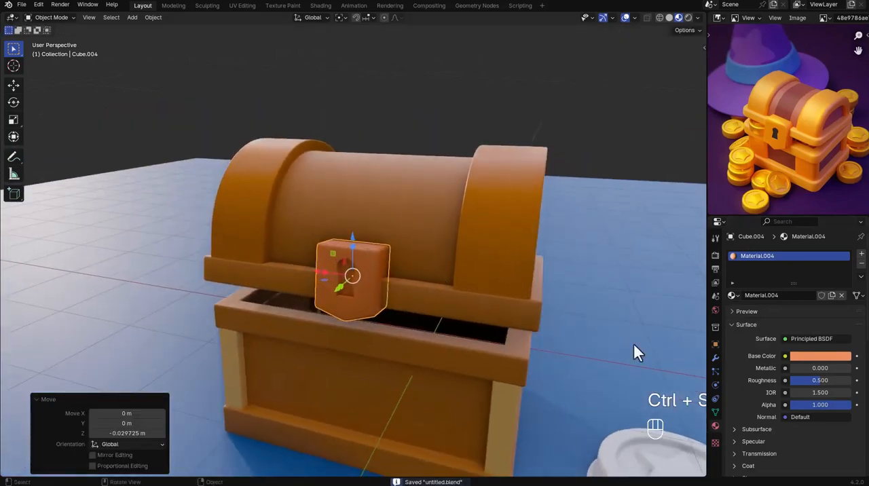
Give the front loose coin a new material with a gold base color: hue 0.076, saturation 0.936, value 0.740.
middle_click_drag(633, 345, 575, 377)
scroll(533, 326, "down", 4)
left_click(575, 385)
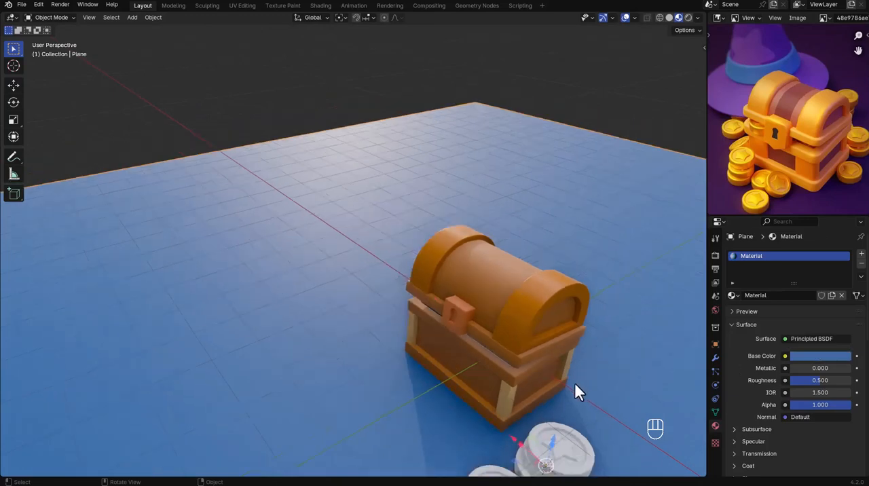
scroll(577, 391, "down", 4)
middle_click_drag(585, 422, 517, 313, "shift")
scroll(518, 312, "up", 4)
left_click(487, 375)
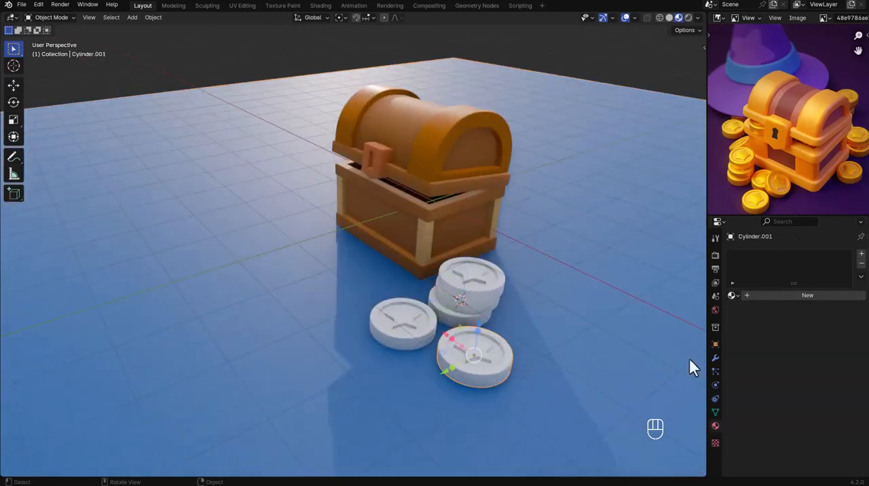
left_click(785, 298)
left_click(808, 356)
left_click(770, 262)
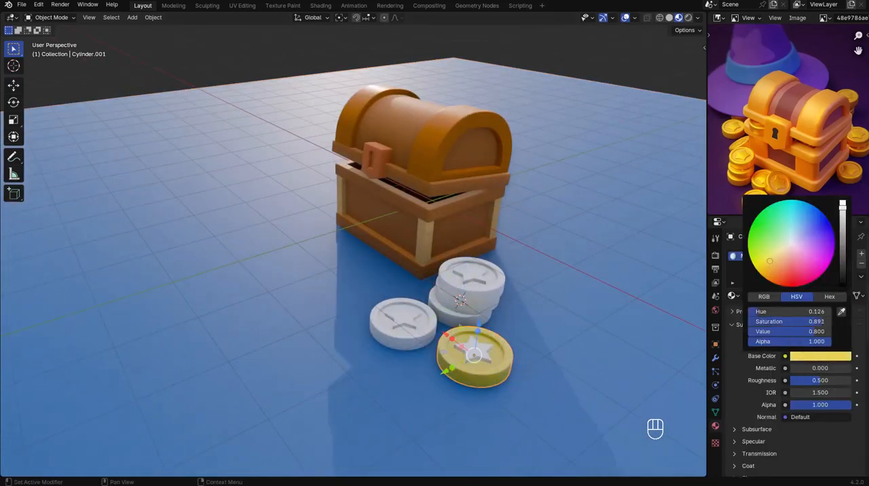
left_click_drag(768, 252, 768, 264)
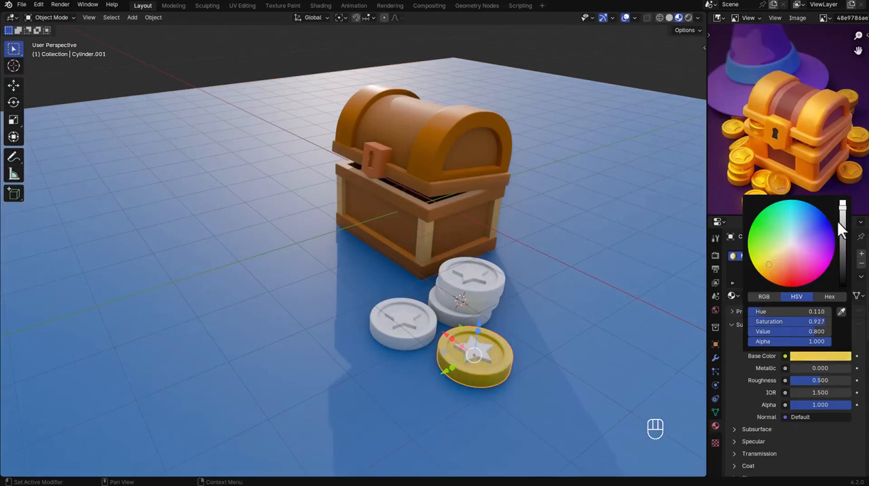
left_click_drag(842, 231, 842, 210)
left_click_drag(770, 264, 771, 267)
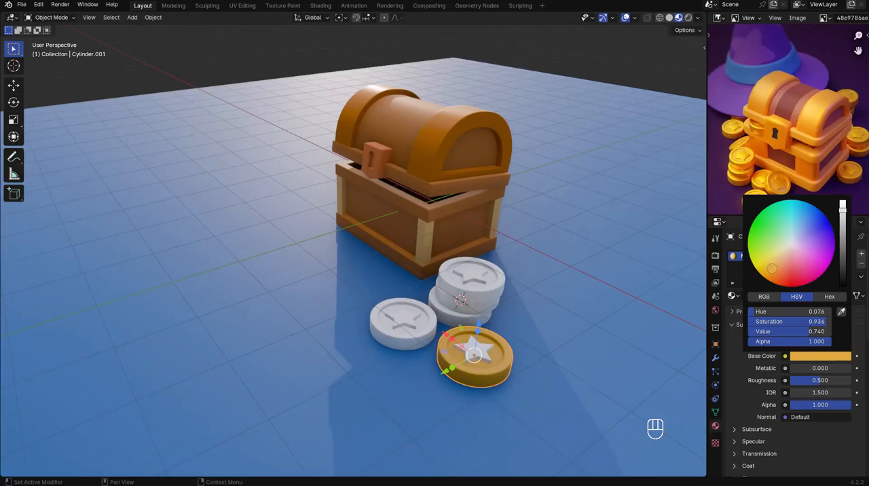
Link the gold coin's material to the white star embossed on it.
middle_click_drag(547, 352, 542, 360)
left_click(479, 351)
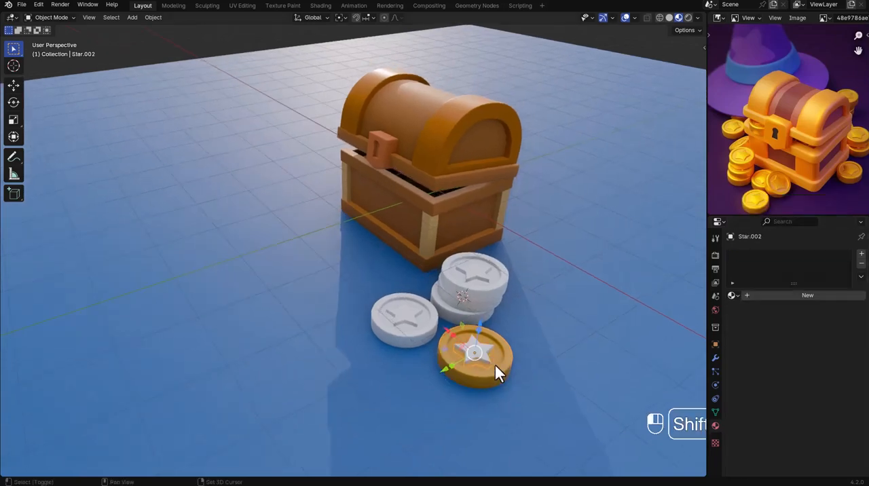
left_click(496, 365, "shift")
key("ctrl+l")
left_click(494, 367)
Link the gold material to all remaining white coins and their stars, then save the file.
left_click(418, 317)
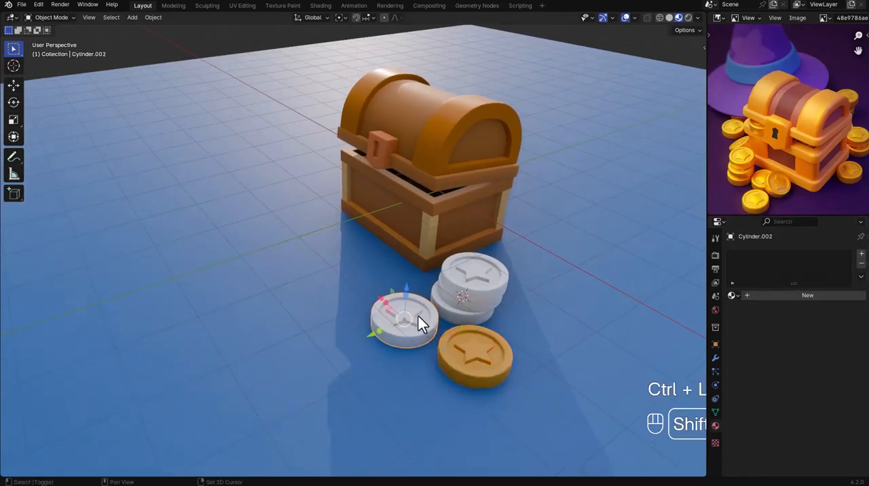
left_click(474, 297, "shift")
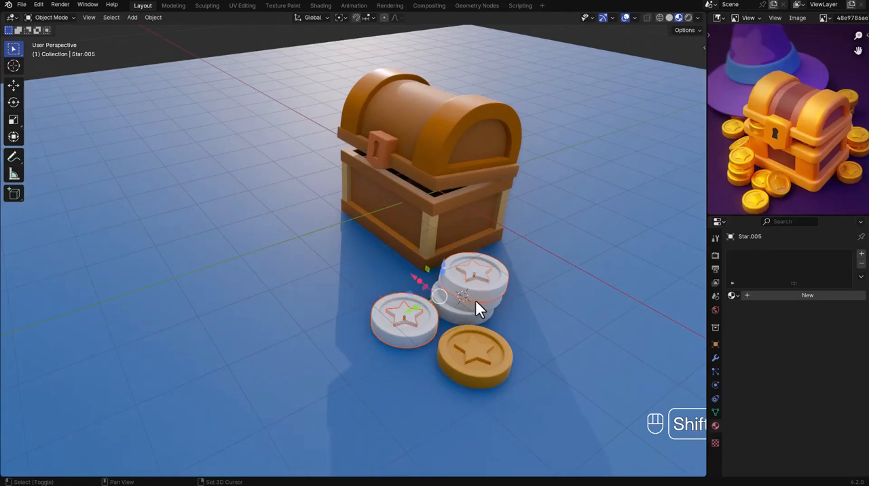
left_click(484, 338, "shift")
key("ctrl+l")
left_click(484, 344)
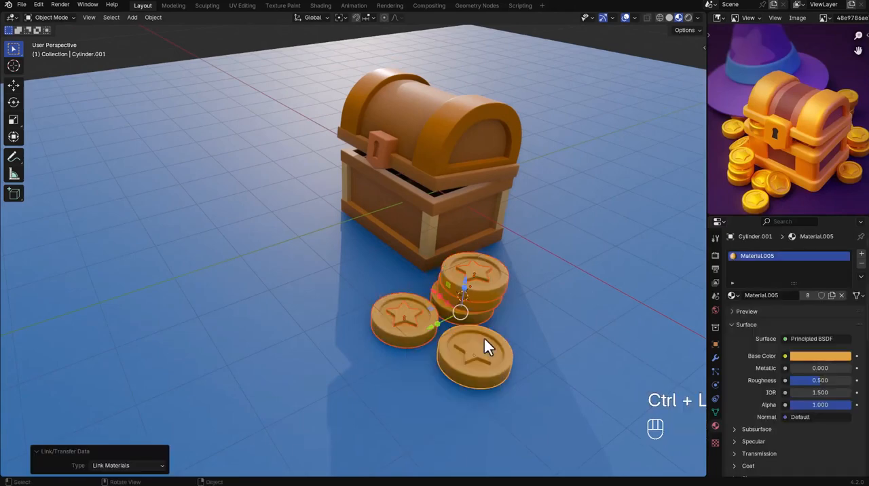
key("ctrl+s")
Lower the roughness of the coins' gold Material.005 and save the file.
left_click(491, 290)
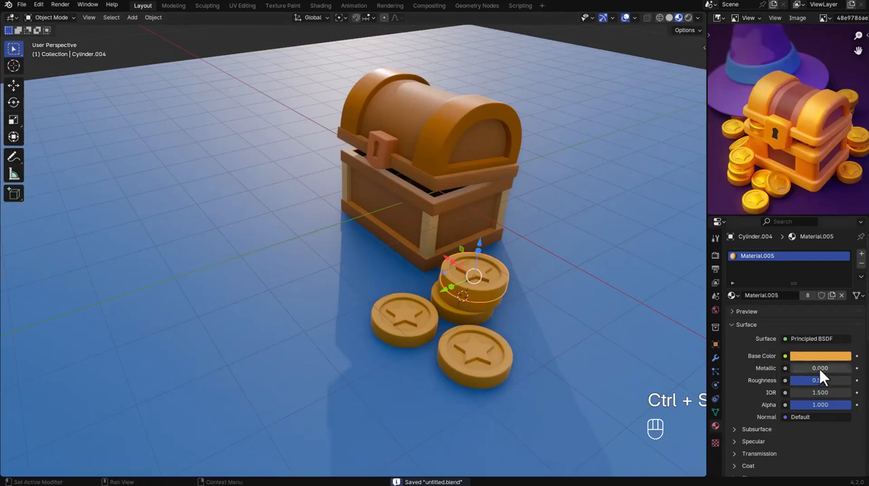
left_click_drag(819, 381, 799, 380)
key("ctrl+s")
Apply the lock plate's Boolean and Smooth by Angle modifiers and enter Edit Mode on it.
middle_click_drag(496, 251, 314, 180)
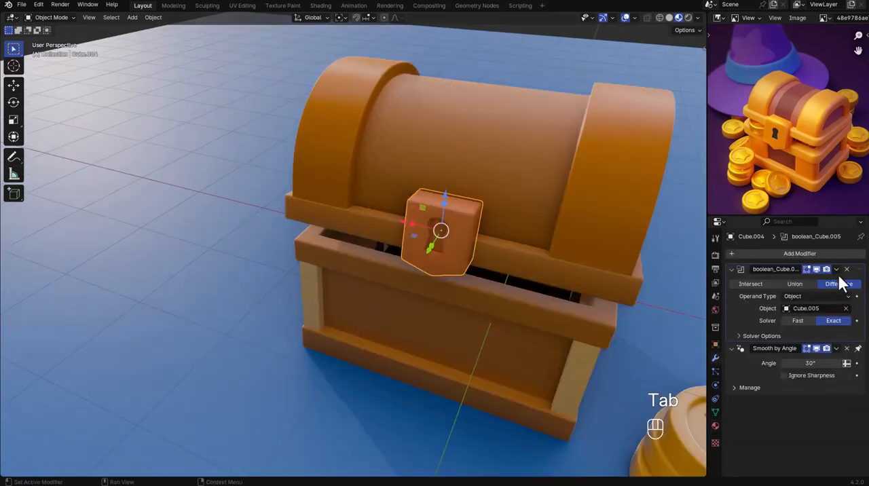
left_click(836, 269)
left_click(826, 280)
left_click(836, 269)
left_click(825, 279)
key("Tab")
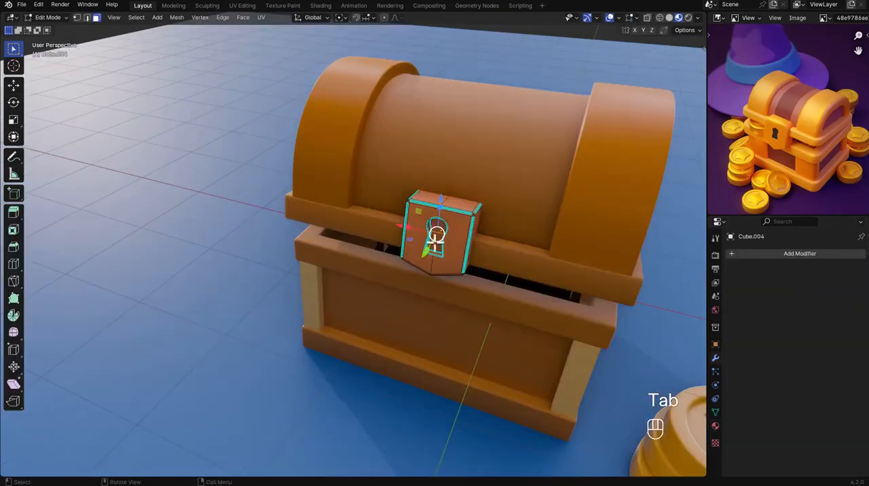
Delete the face at the back of the lock's keyhole and return to Object Mode.
scroll(438, 249, "up", 3)
left_click(438, 249)
key("x")
left_click(438, 249)
key("Tab")
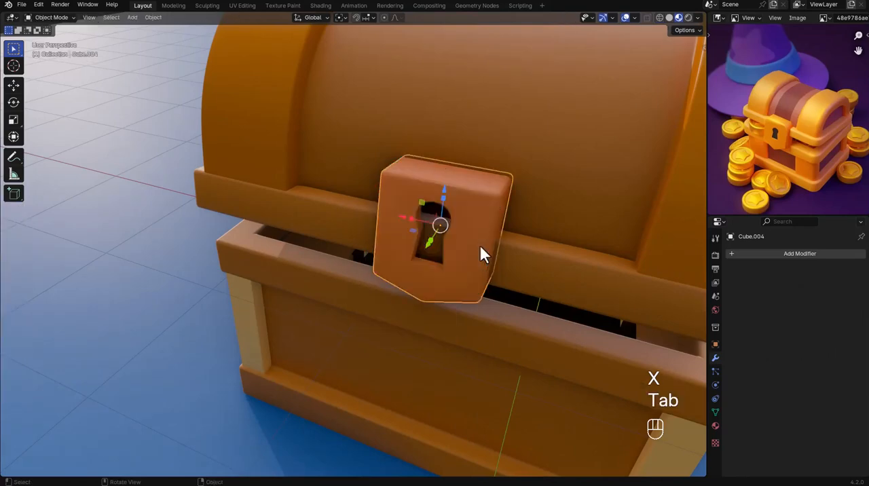
Move the lock plate about 0.044 m along Y toward the chest.
middle_click_drag(481, 248, 432, 232)
left_click_drag(413, 244, 405, 250)
middle_click_drag(417, 247, 456, 241)
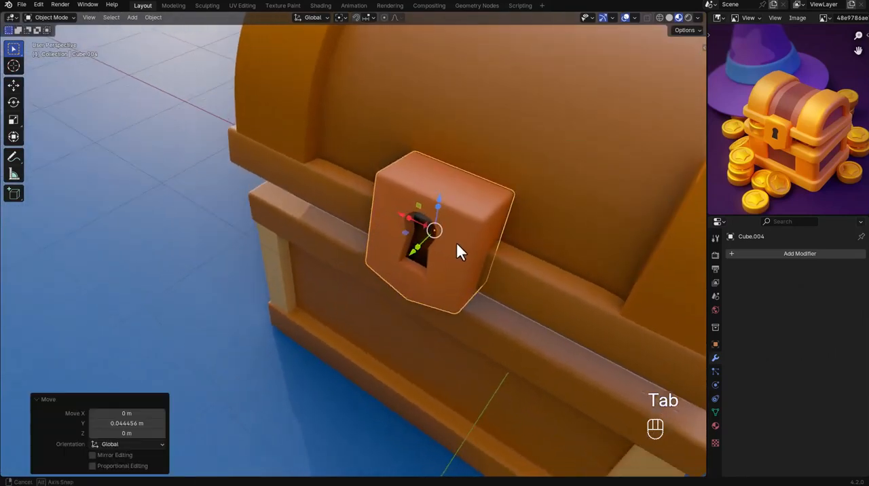
Shade the lock plate with Auto Smooth at 30°.
scroll(476, 223, "up", 4)
scroll(476, 223, "down", 4)
right_click(485, 197)
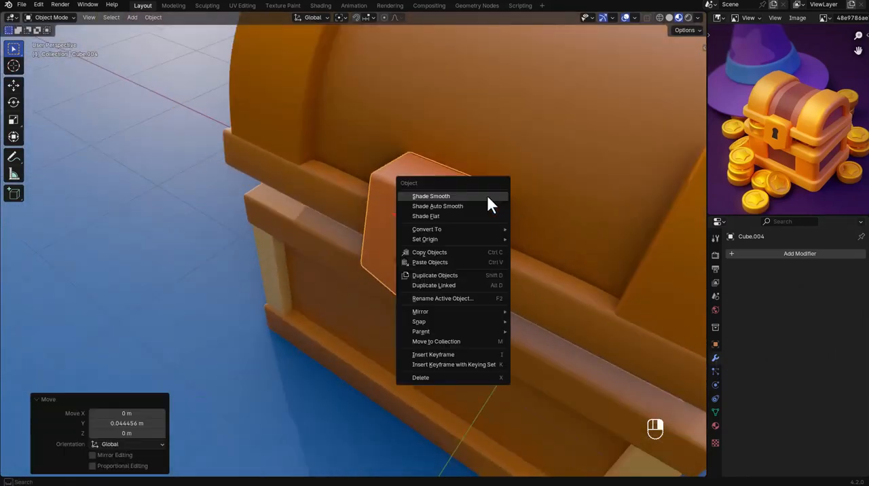
left_click(486, 196)
right_click(480, 205)
left_click(477, 214)
key("KP_0")
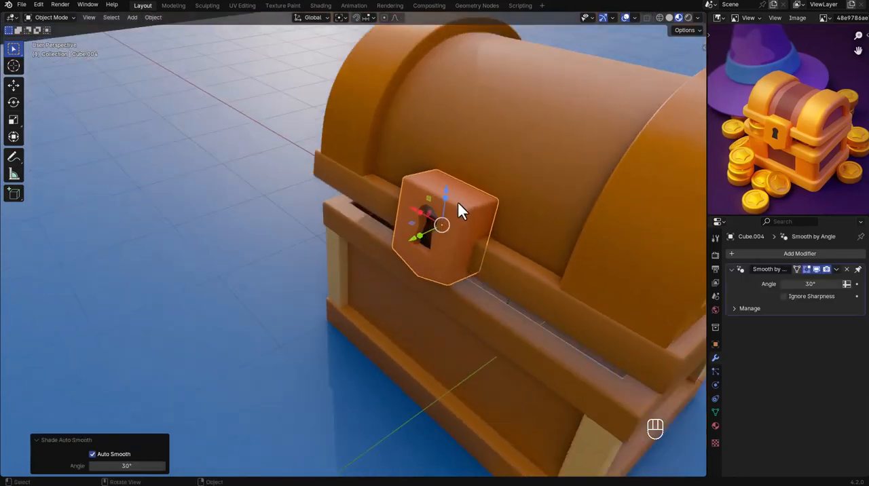
Thicken the chest's mirrored corner posts by scaling them about 1.65 in X and Y, keeping their height.
left_click(485, 244)
middle_click_drag(456, 243, 397, 243, "shift")
scroll(397, 243, "up", 5)
left_click(382, 254, "shift")
key("s")
key("shift+z")
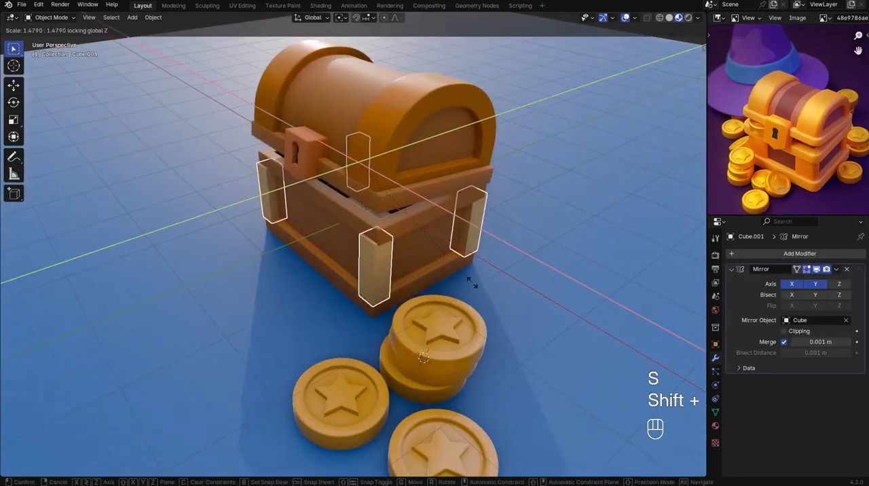
left_click(489, 289)
Shift the thickened corner posts horizontally into the chest body's corners and save the file.
key("g")
key("shift+z")
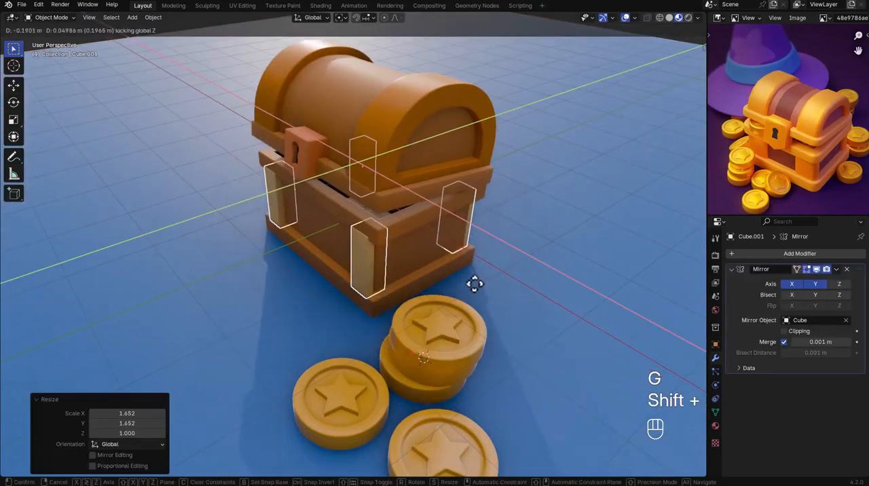
left_click(468, 283)
left_click(500, 297)
middle_click_drag(500, 297, 436, 241)
left_click(372, 251)
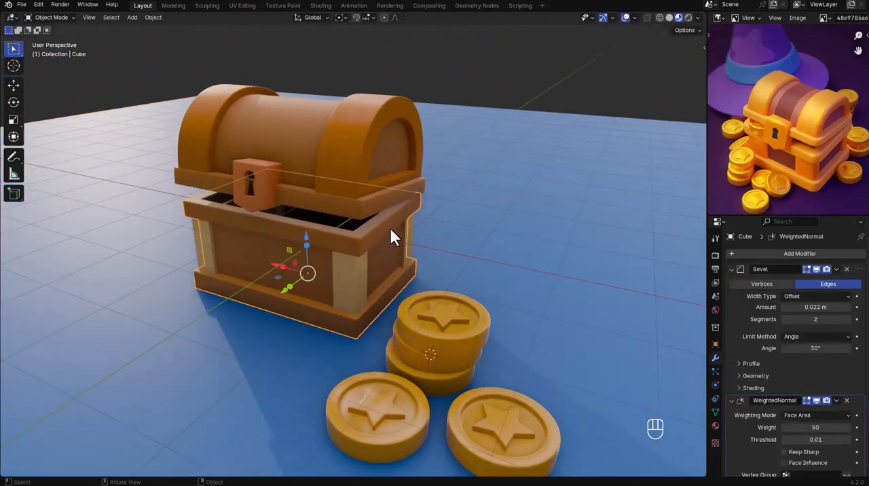
left_click(409, 188)
key("ctrl+s")
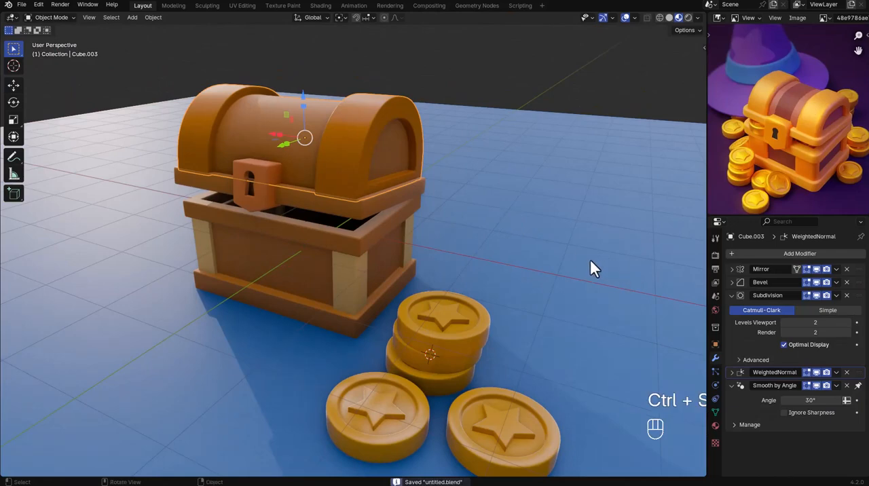
Check the scene in Rendered shading, return to Material Preview and save the file.
key("z")
left_click(581, 205)
key("z")
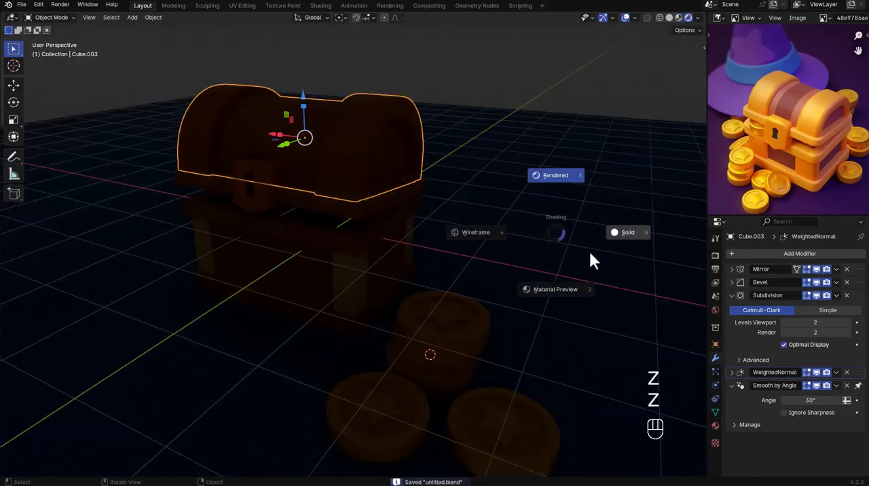
left_click(555, 289)
key("ctrl+s")
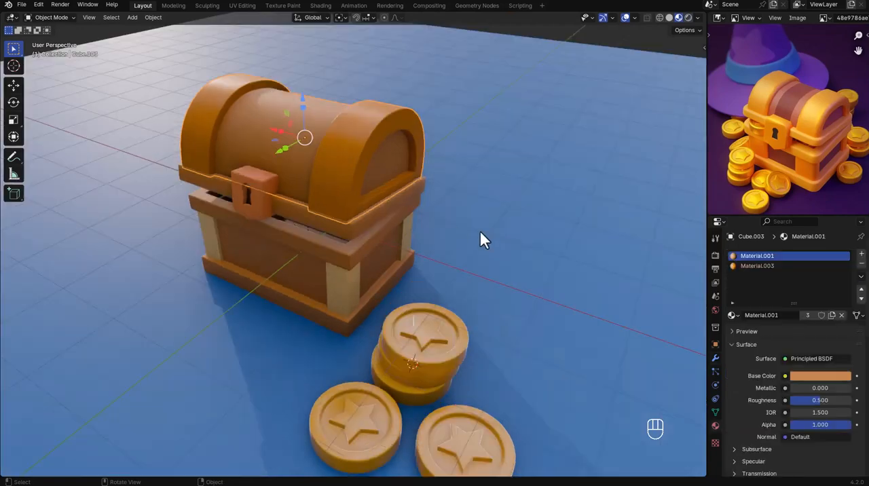
middle_click_drag(482, 238, 387, 186, "shift")
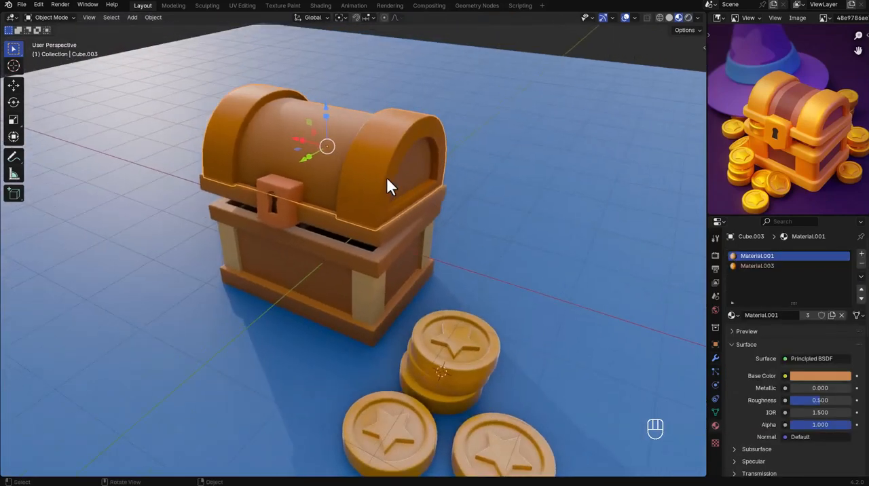
key("Tab")
key("Tab")
scroll(499, 217, "down", 5)
key("shift+a")
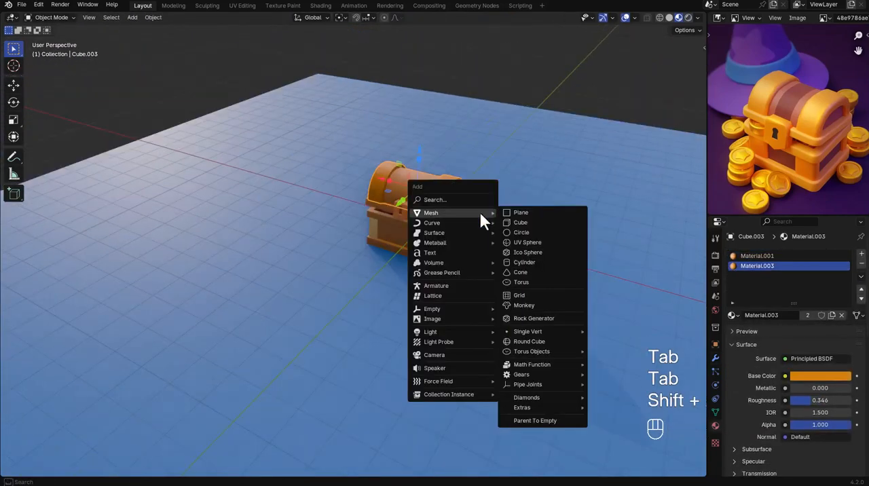
Switch the viewport to Rendered shading.
key("z")
left_click(574, 109)
key("shift+a")
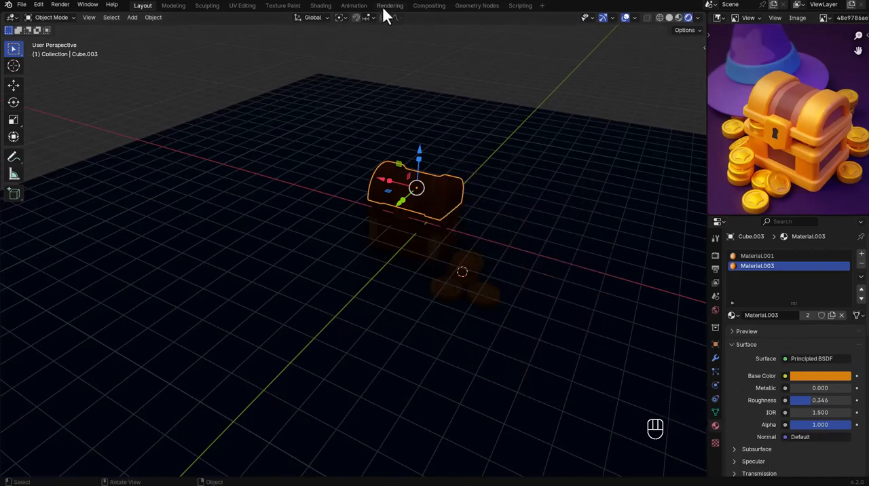
In the Shading workspace, add an Environment Texture with Mapping and Texture Coordinate nodes to the World's Background.
left_click(325, 7)
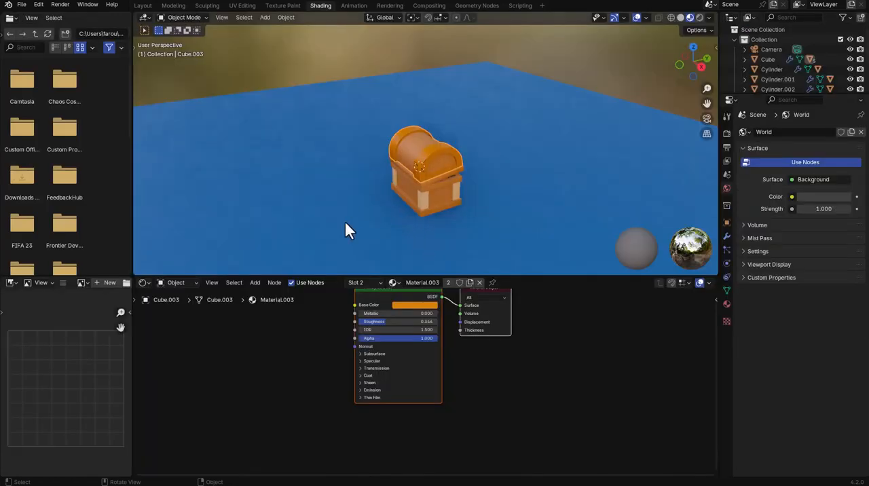
left_click(178, 283)
left_click(180, 316)
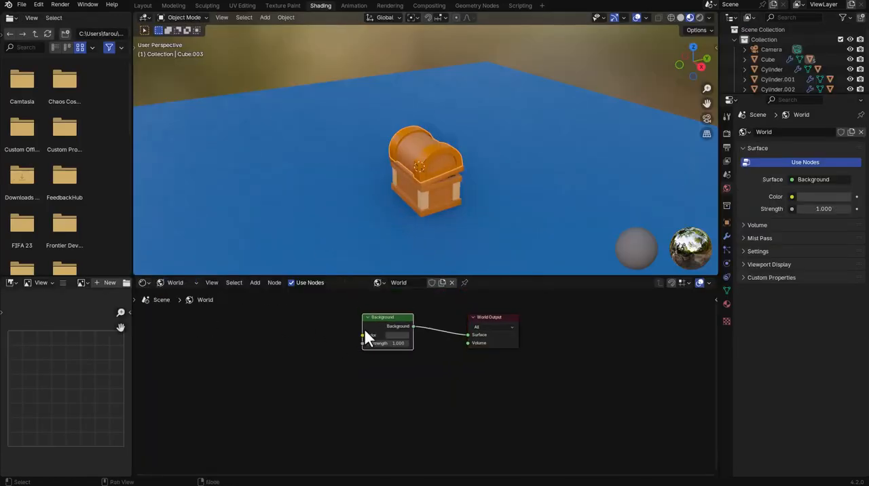
key("ctrl+t")
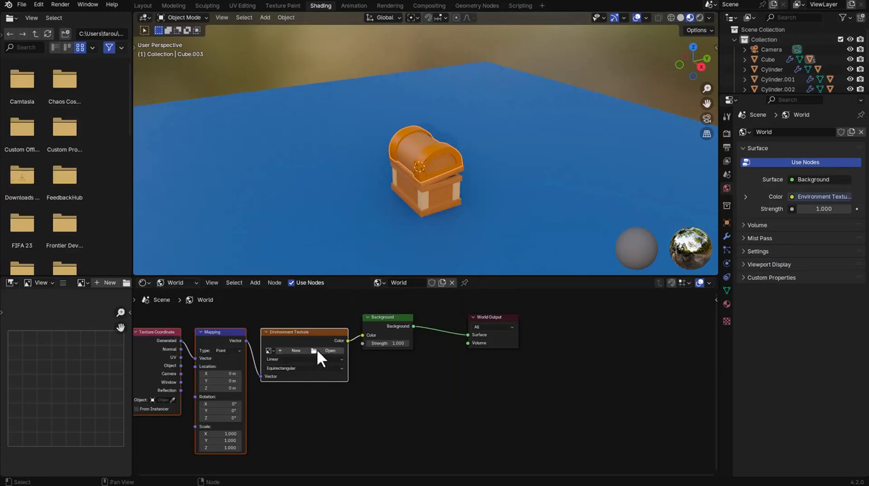
Load poly_haven_studio_4k.hdr from the hdri folder into the Environment Texture.
left_click(315, 351)
left_click(237, 223)
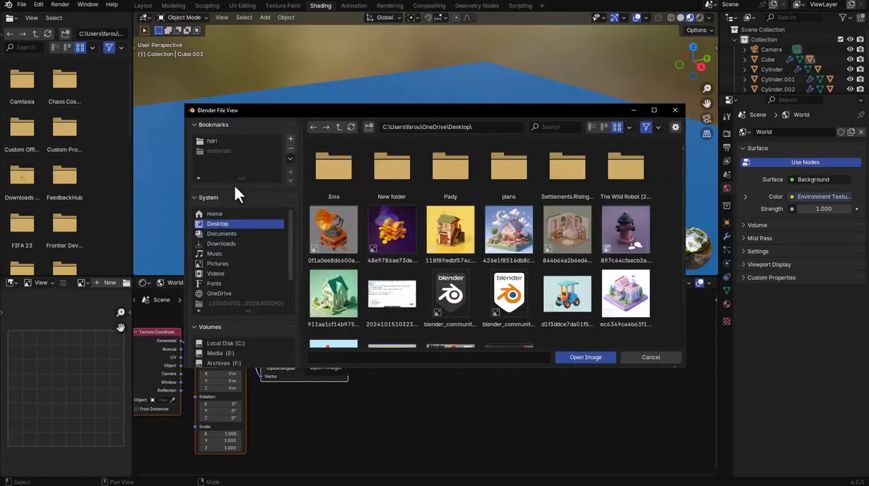
left_click(221, 142)
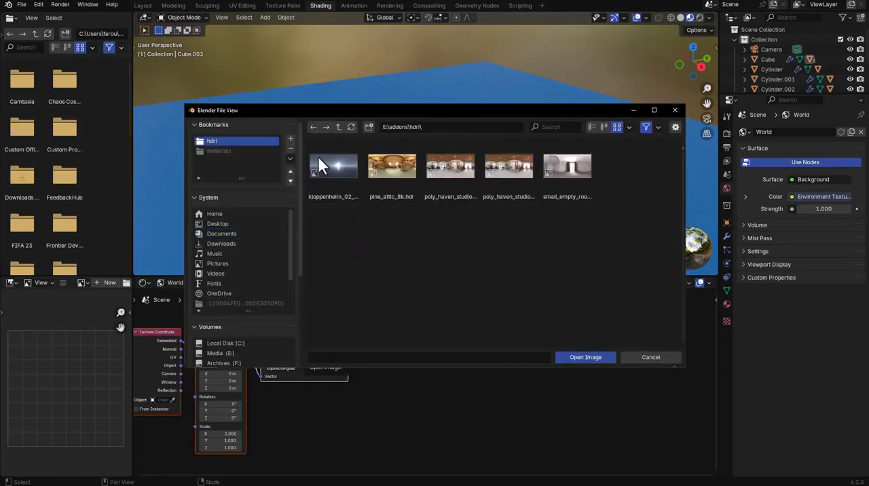
double_click(439, 169)
Reframe the chest and coins in the camera view and select the ground plane.
key("KP_0")
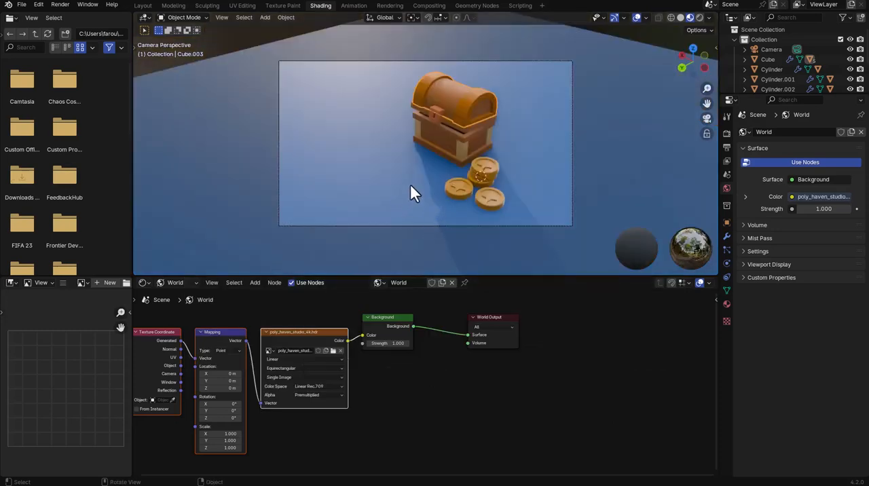
middle_click_drag(415, 186, 425, 183)
key("KP_0")
left_click(424, 184)
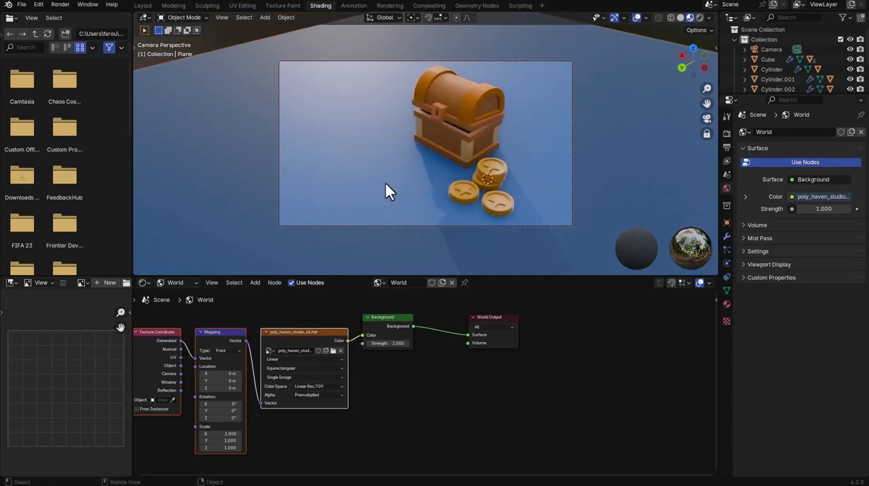
Give the ground plane's material a muted teal base color, HSV 0.543, 0.757, 0.241, and set its roughness to 0.727.
left_click(726, 303)
left_click(806, 234)
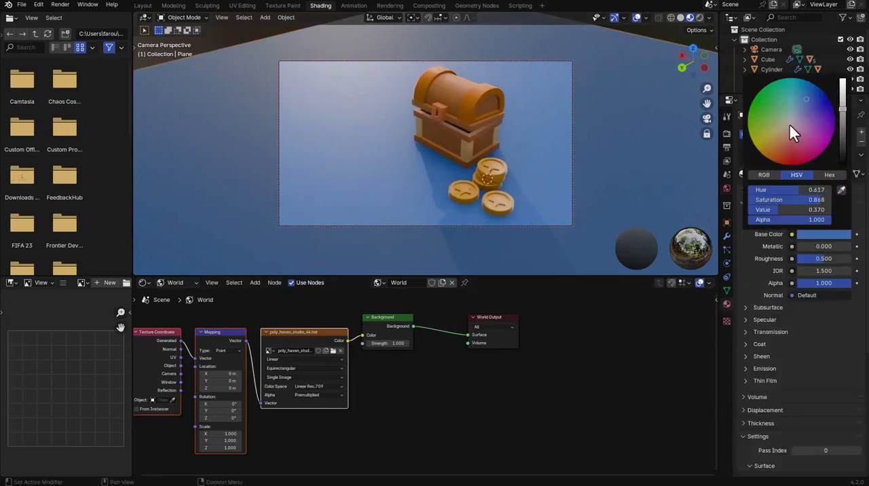
left_click_drag(790, 132, 796, 101)
left_click_drag(845, 120, 844, 133)
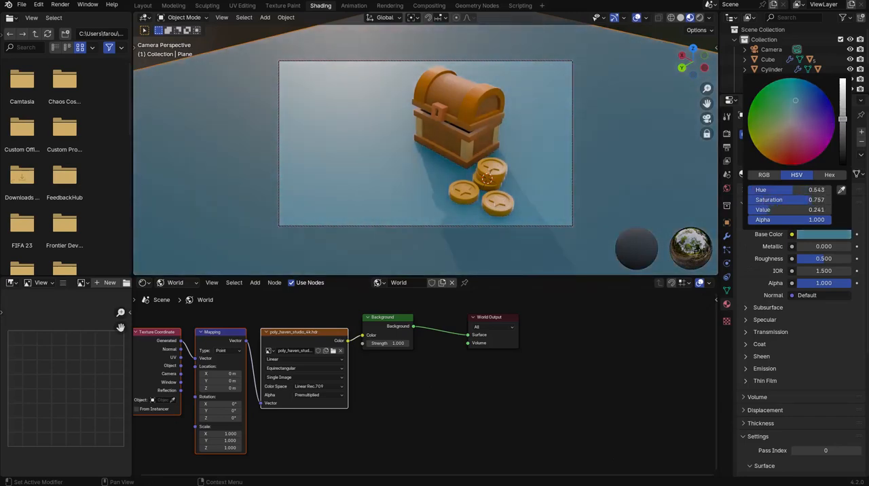
mouse_move(820, 258)
left_mouse_down()
mouse_move(857, 259)
mouse_move(804, 258)
left_mouse_up()
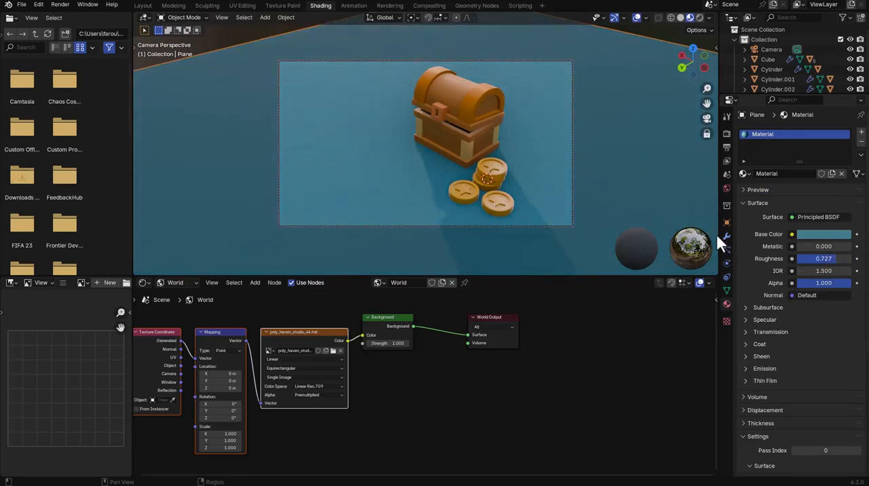
Save the file with the viewport in Rendered shading, and shift the chest slightly toward the right of the camera frame.
key("z")
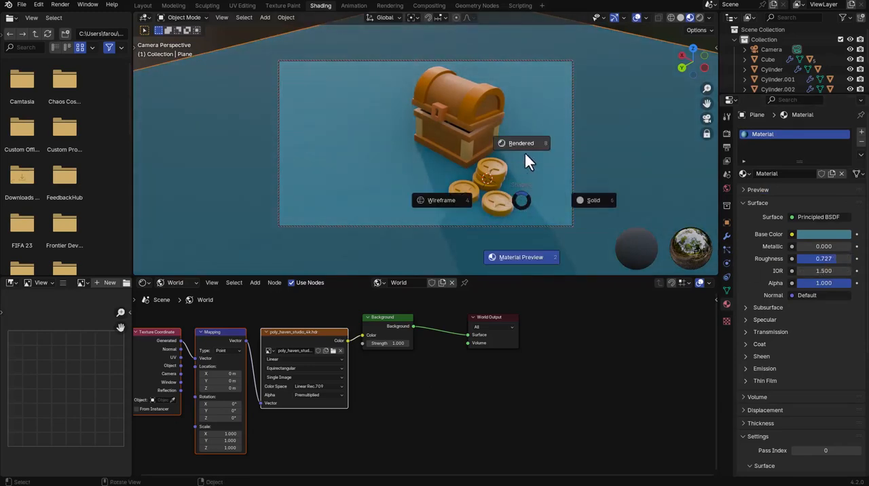
left_click(526, 157)
key("ctrl+s")
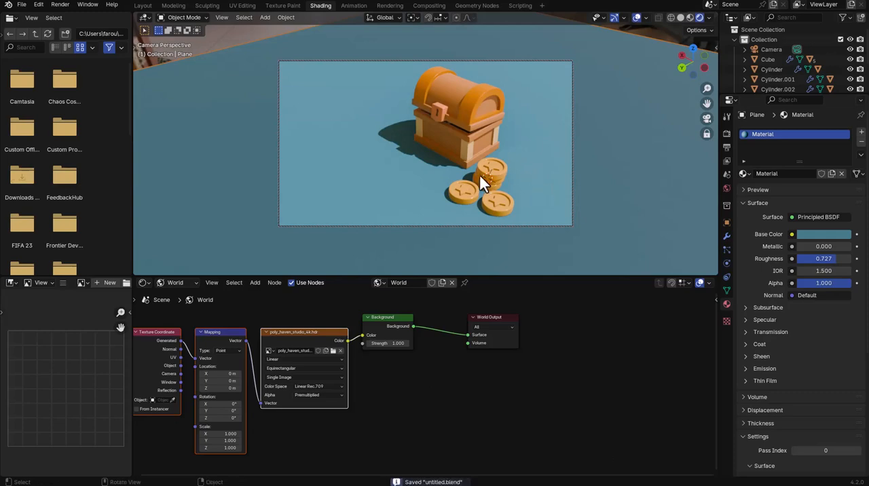
mouse_move(480, 176)
middle_mouse_down("shift")
mouse_move(496, 172)
mouse_move(490, 177)
middle_mouse_up("shift")
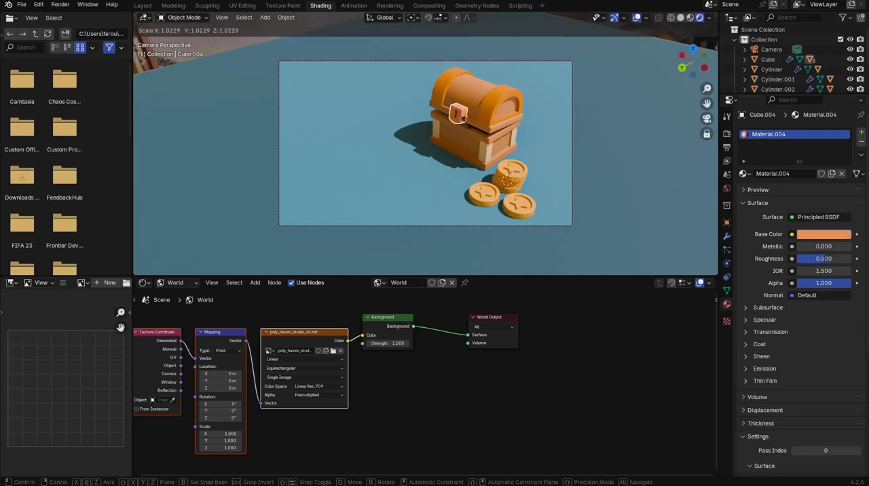
Raise the roughness of the chest's pale corner brackets to about 0.7 and adjust the brightness of their base color.
left_click(503, 160)
left_click_drag(819, 257, 832, 257)
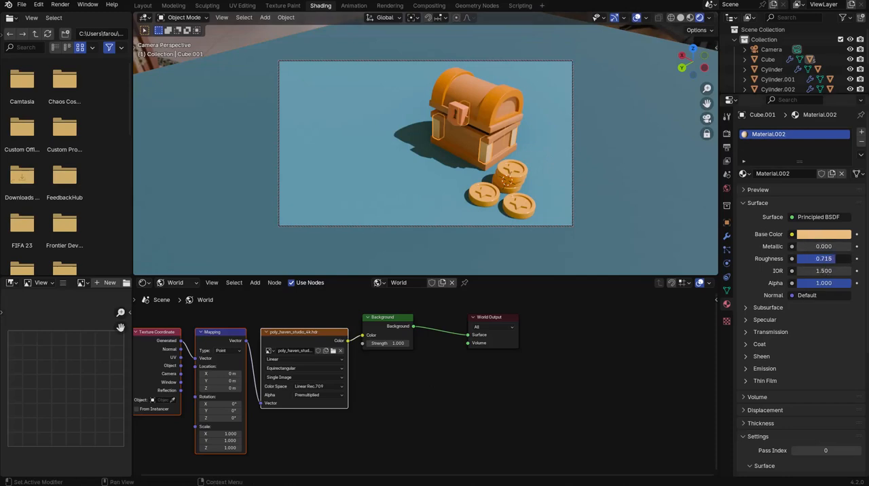
left_click(821, 237)
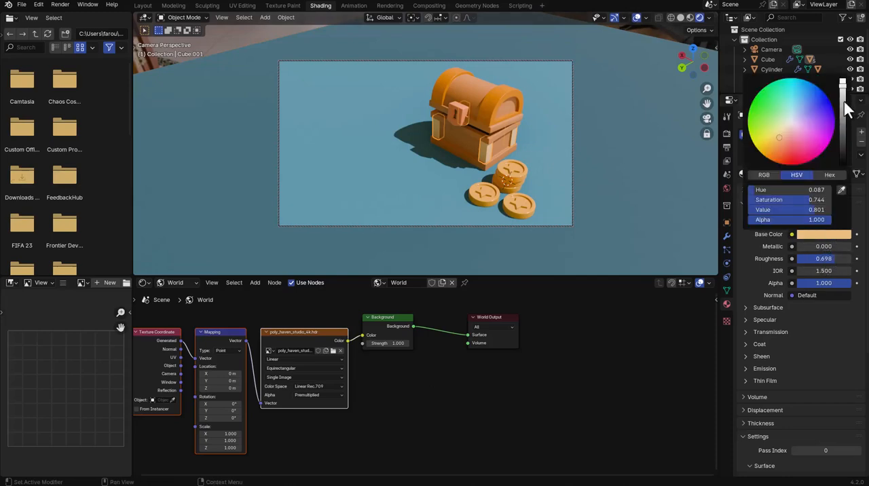
left_click_drag(846, 111, 843, 101)
left_click(613, 146)
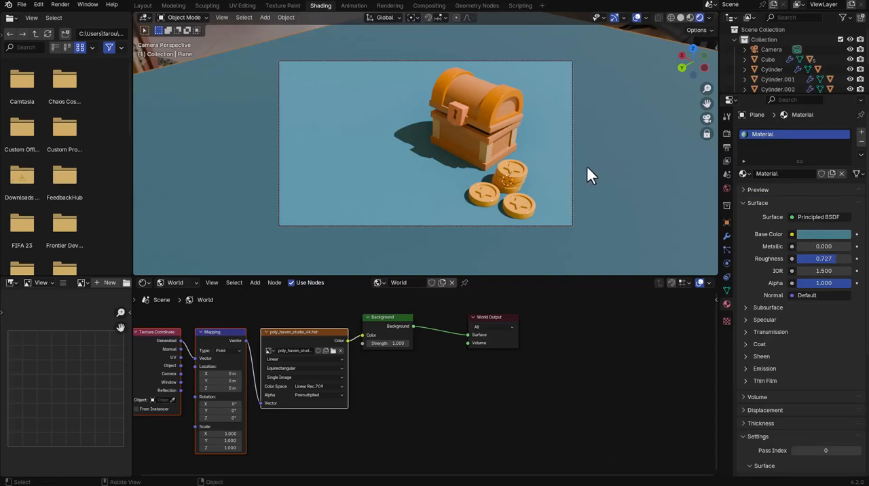
left_click(512, 202)
key("shift+d")
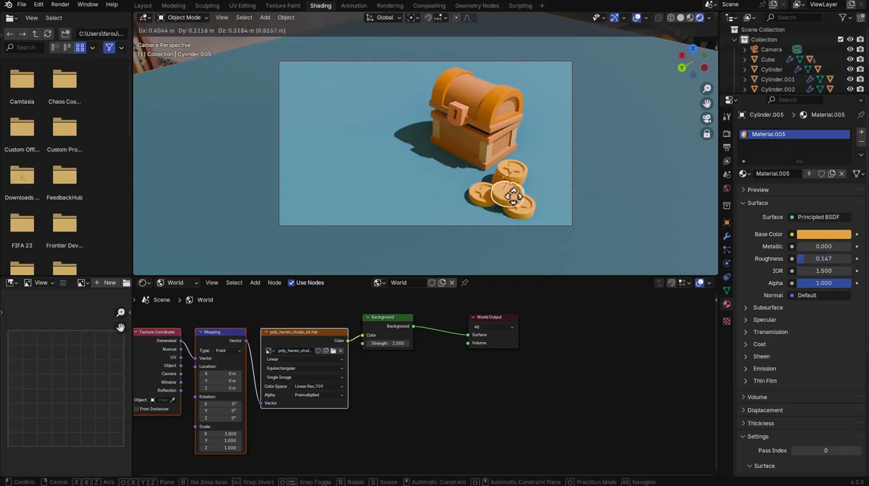
right_click(517, 198)
key("x")
left_click(515, 199)
Duplicate the front coin together with its star and move the copy about 4.8 m across the ground, in front of the chest's left side.
left_click(520, 203)
left_click(514, 205, "shift")
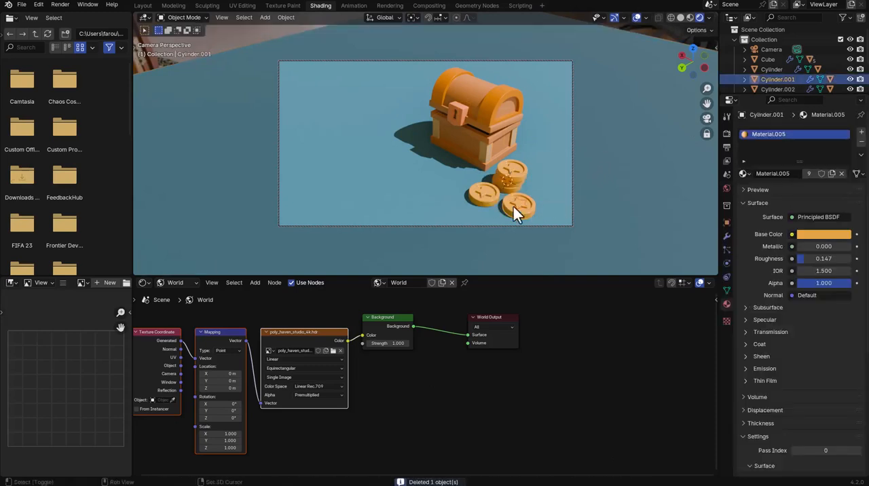
key("shift+d")
right_click(510, 195)
key("g")
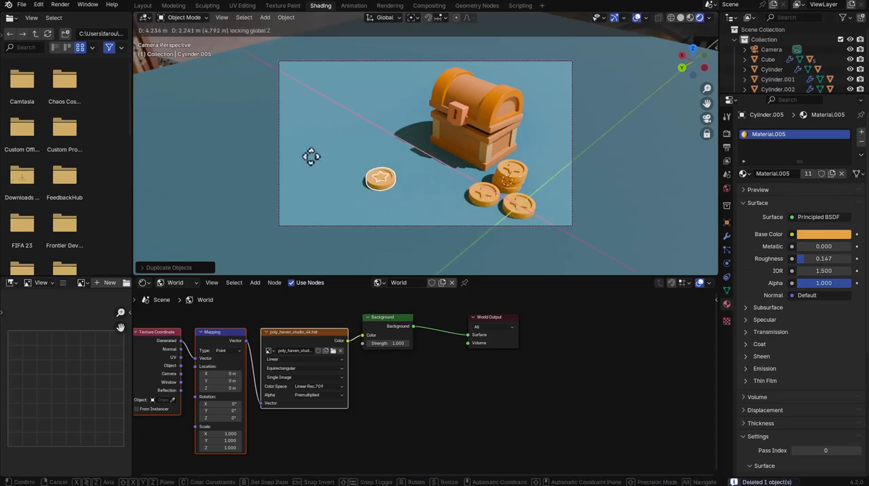
left_click(312, 158)
Duplicate the newly placed coin with its star and slide the copy along the ground to rest just beside it, toward the coin stack.
key("shift+d")
right_click(412, 152)
key("g")
key("shift+z")
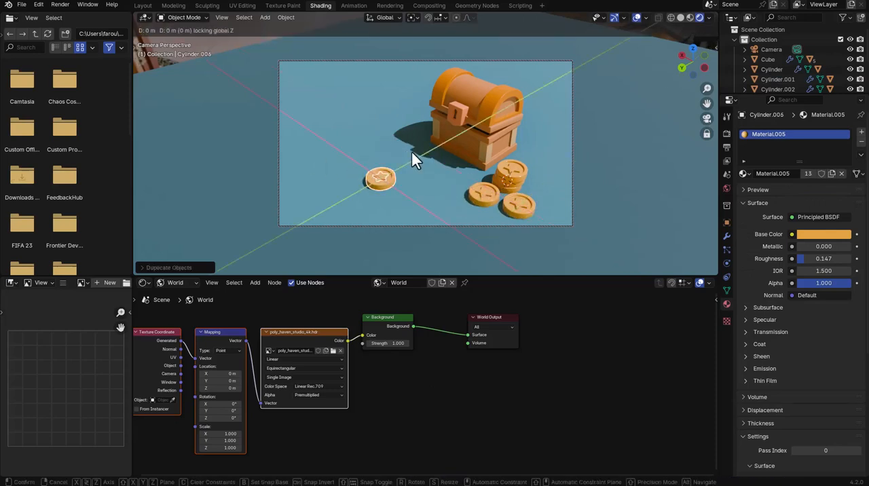
left_click(452, 162)
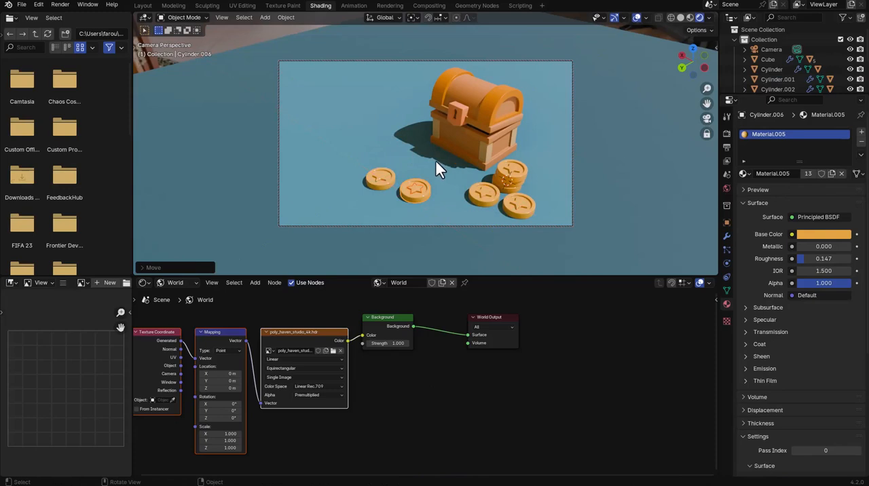
Shift the chest and coins slightly rightward within the camera frame and save the file.
scroll(439, 165, "up", 2)
middle_click_drag(443, 161, 432, 162, "shift")
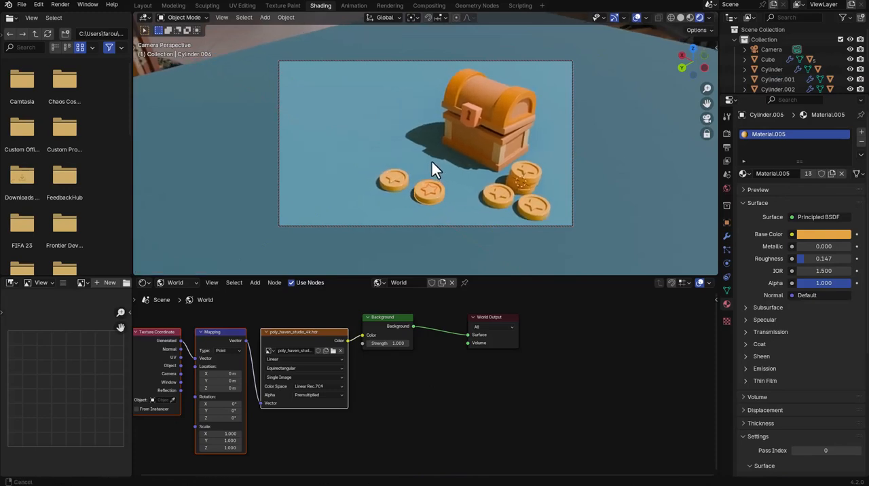
key("ctrl+s")
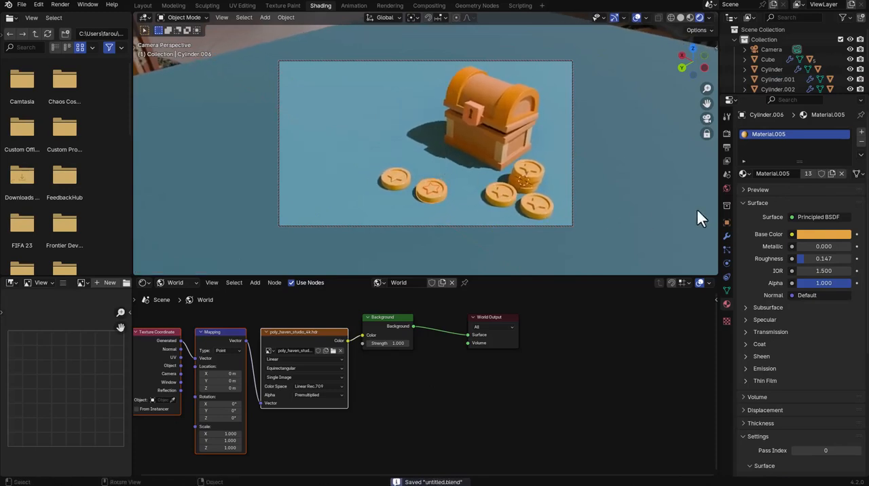
Change the scene's render engine to Cycles.
left_click(727, 147)
left_click(727, 133)
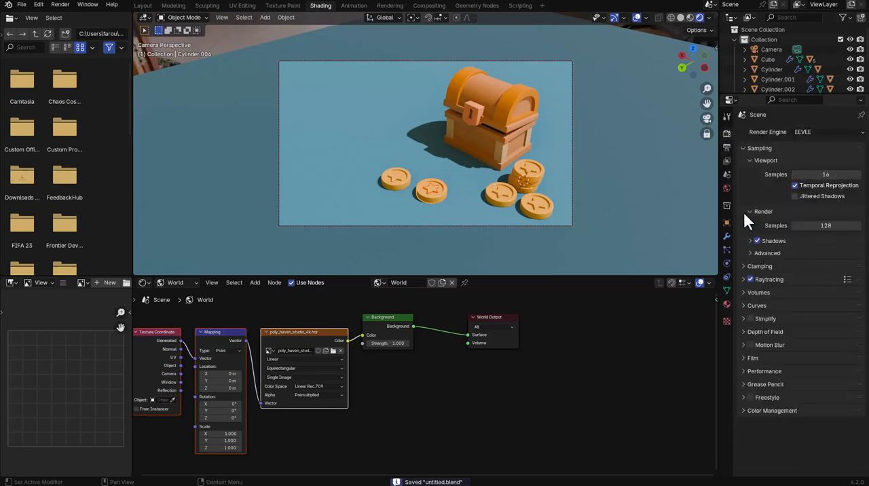
left_click(807, 132)
left_click(806, 164)
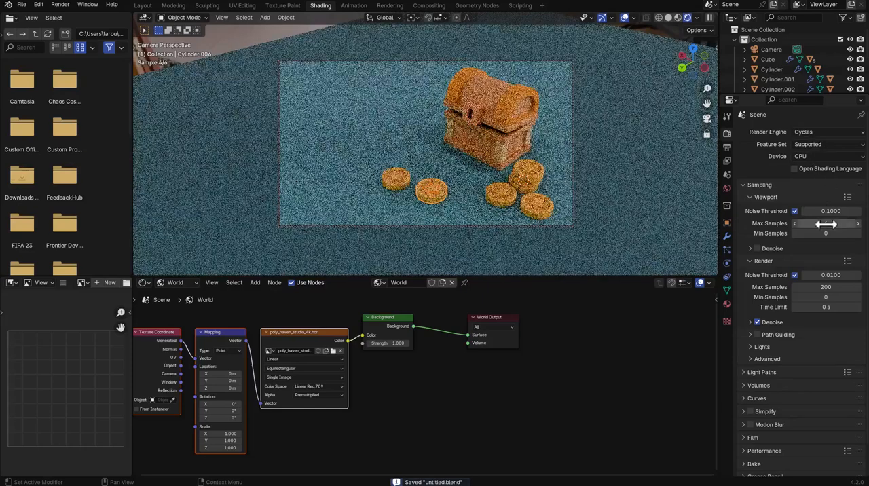
scroll(826, 292, "down", 2)
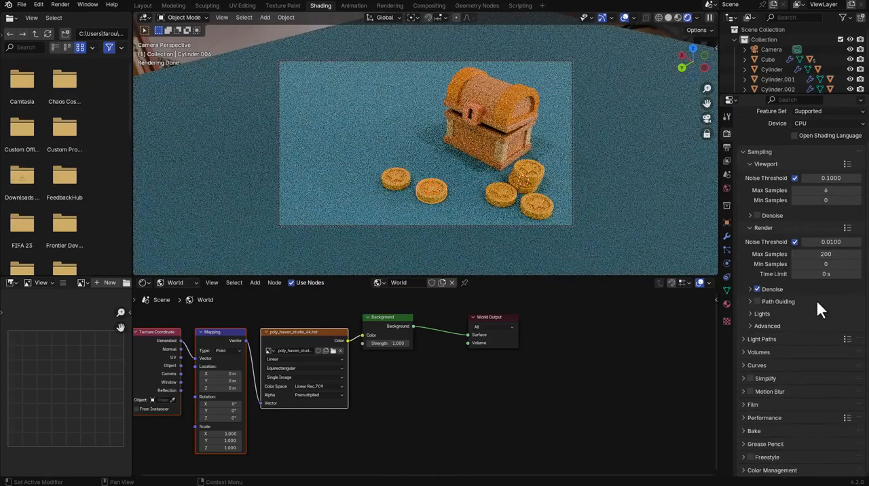